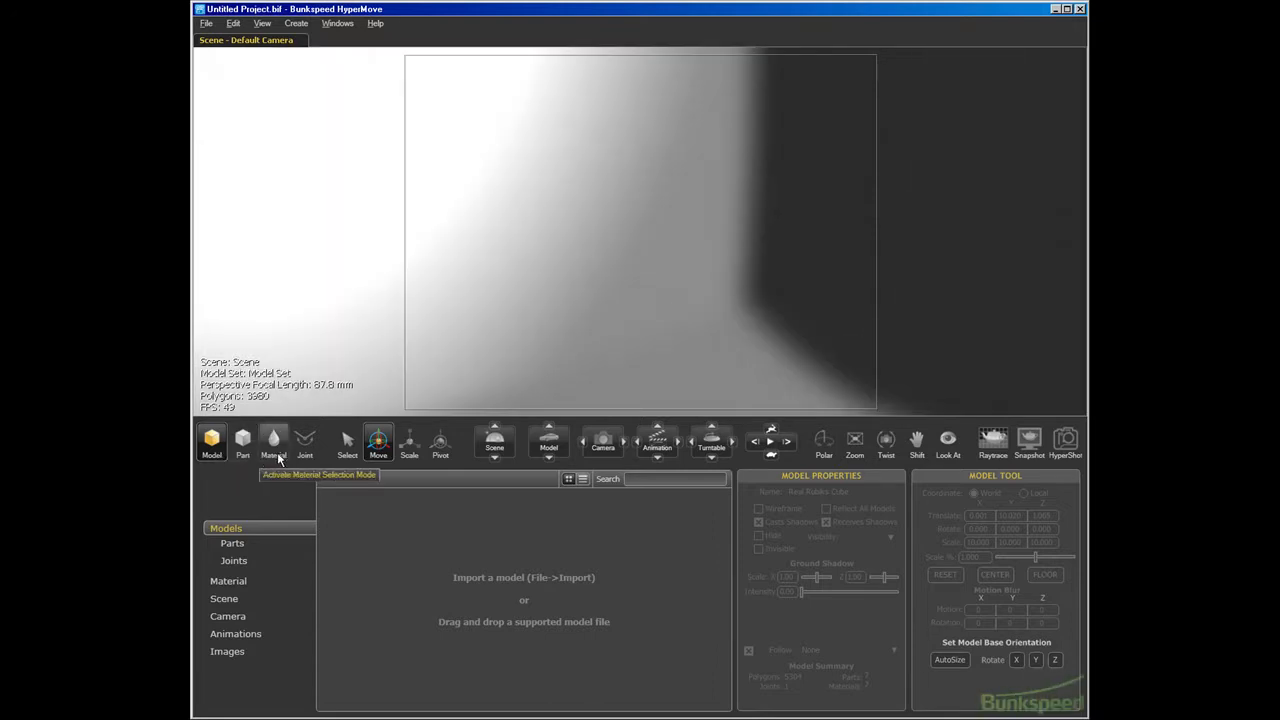
click(386, 451)
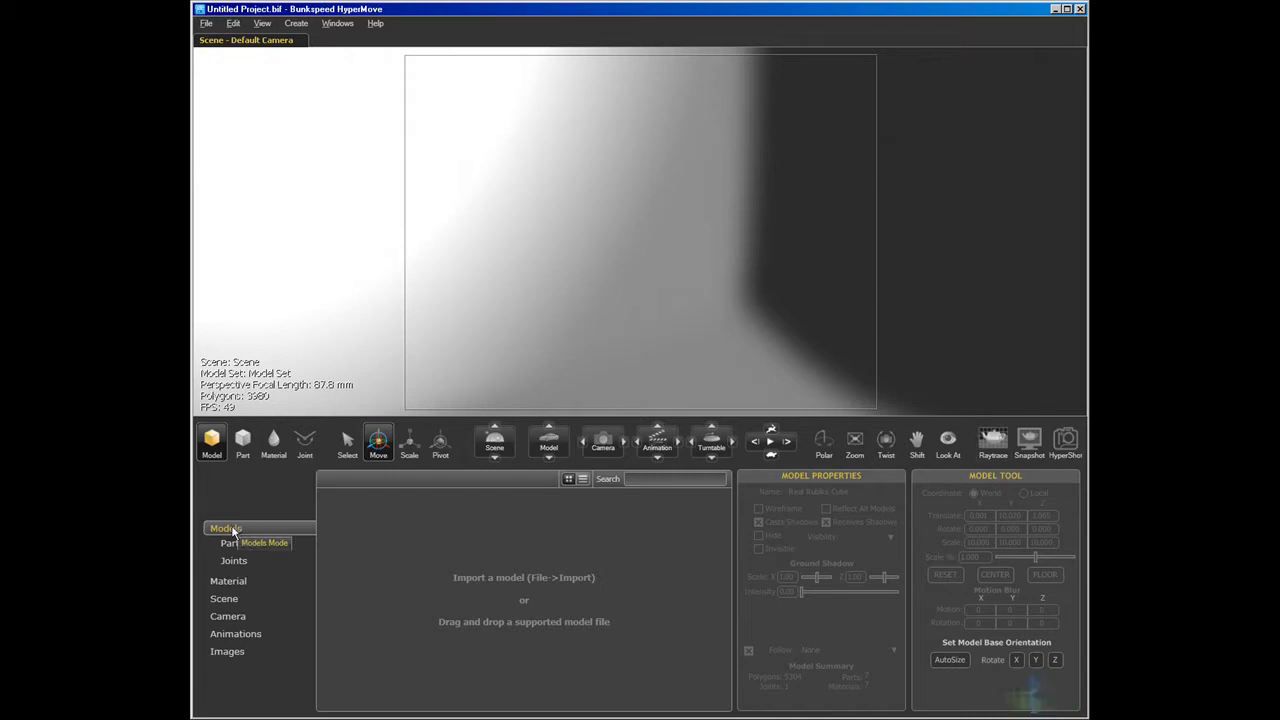
click(228, 581)
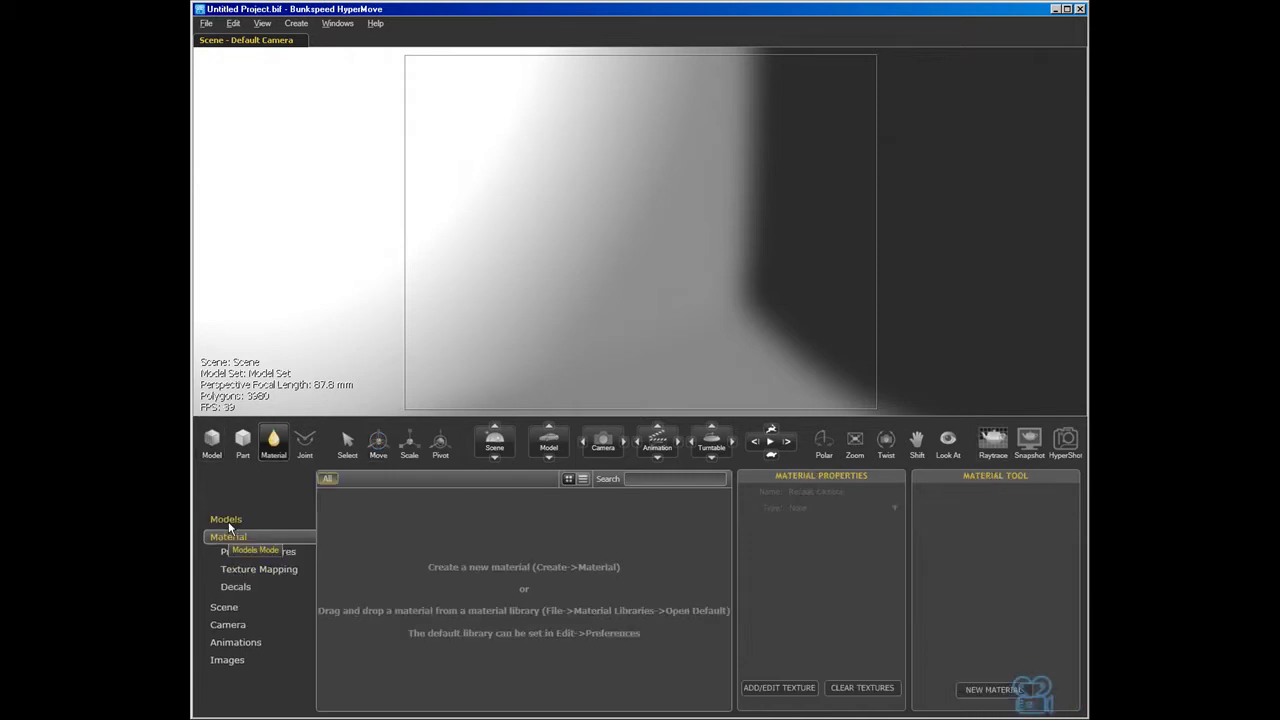
click(228, 605)
click(229, 643)
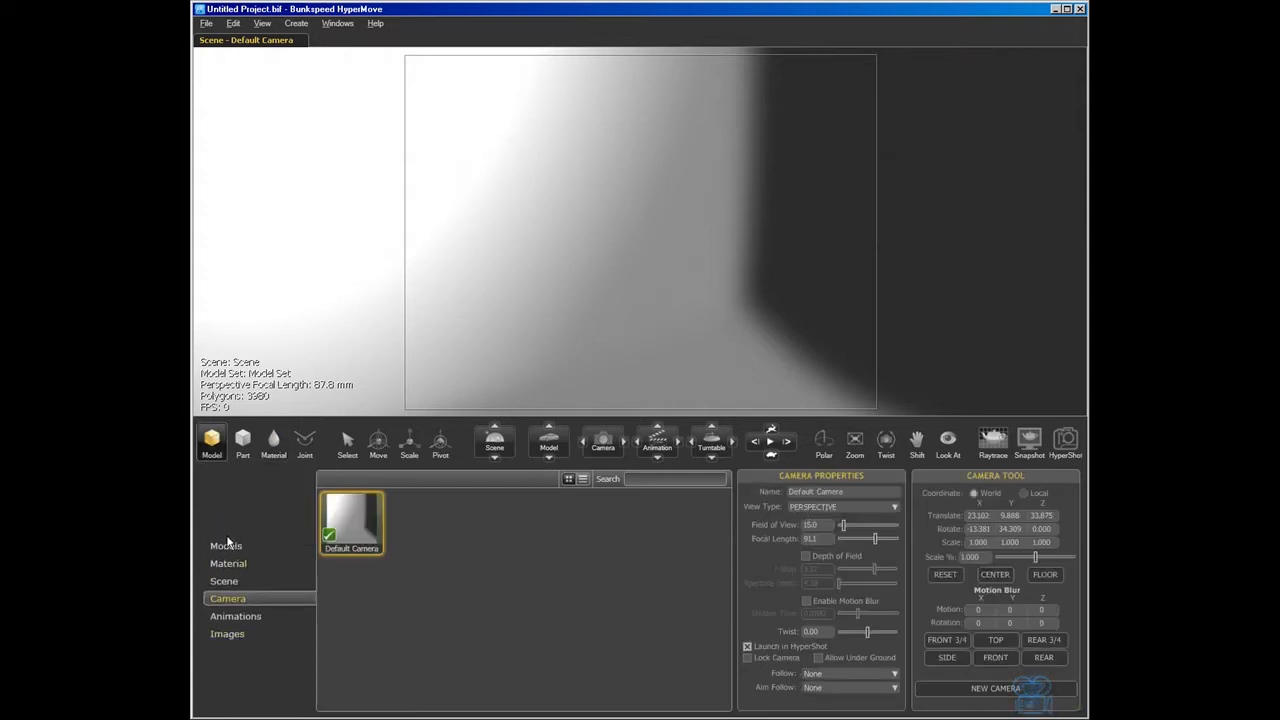
click(226, 532)
click(228, 616)
click(222, 545)
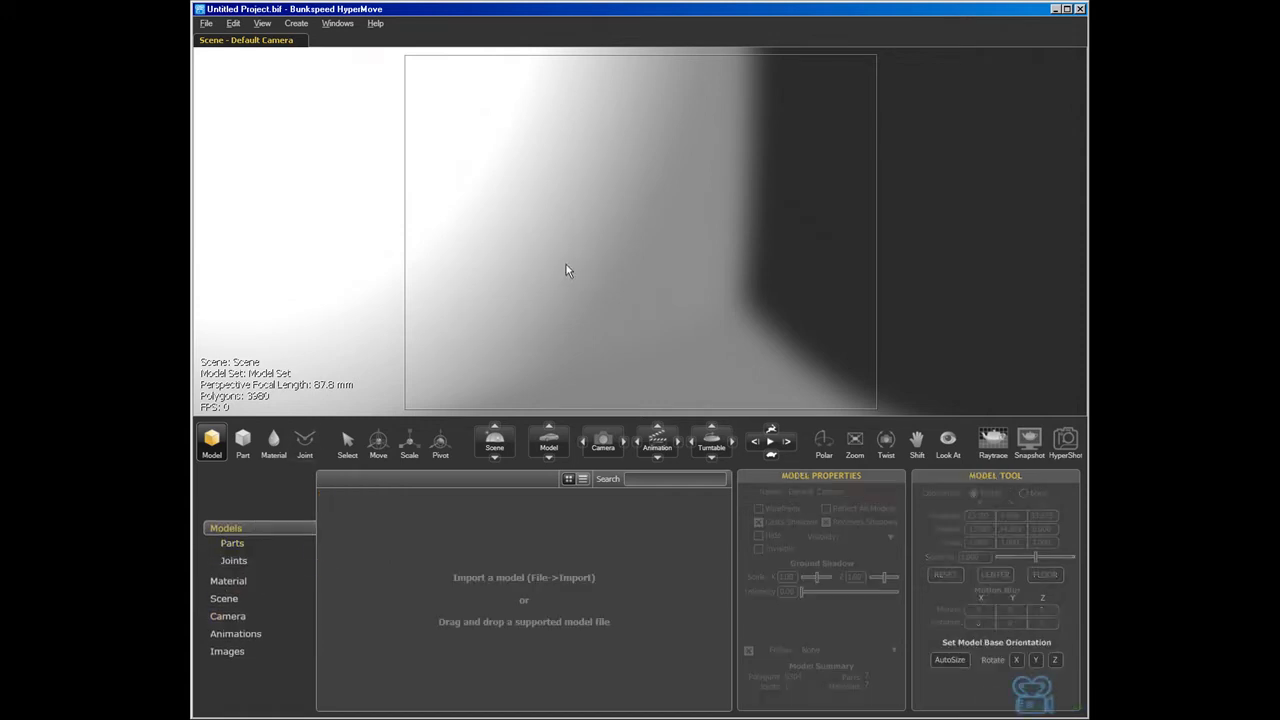
Step: Import Real Rubiks Cube.obj with its geometry grouped by material, and auto-size the model
key(ctrl+i)
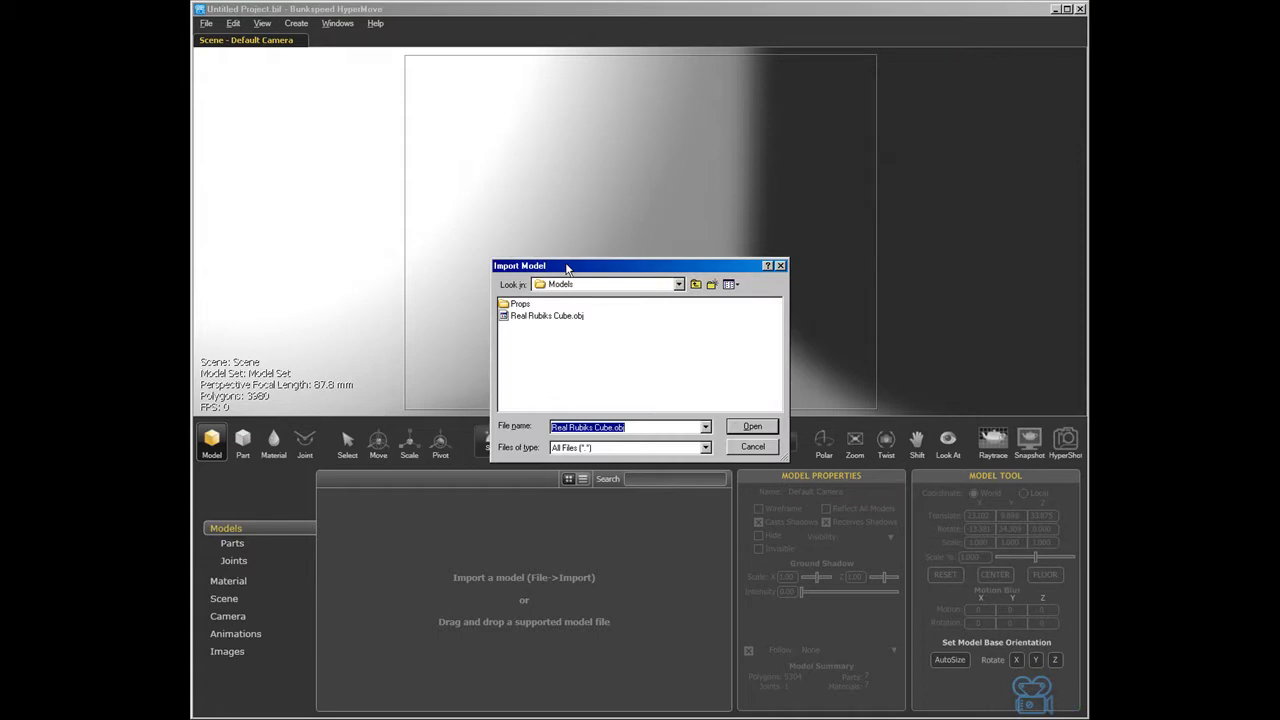
click(547, 316)
click(752, 426)
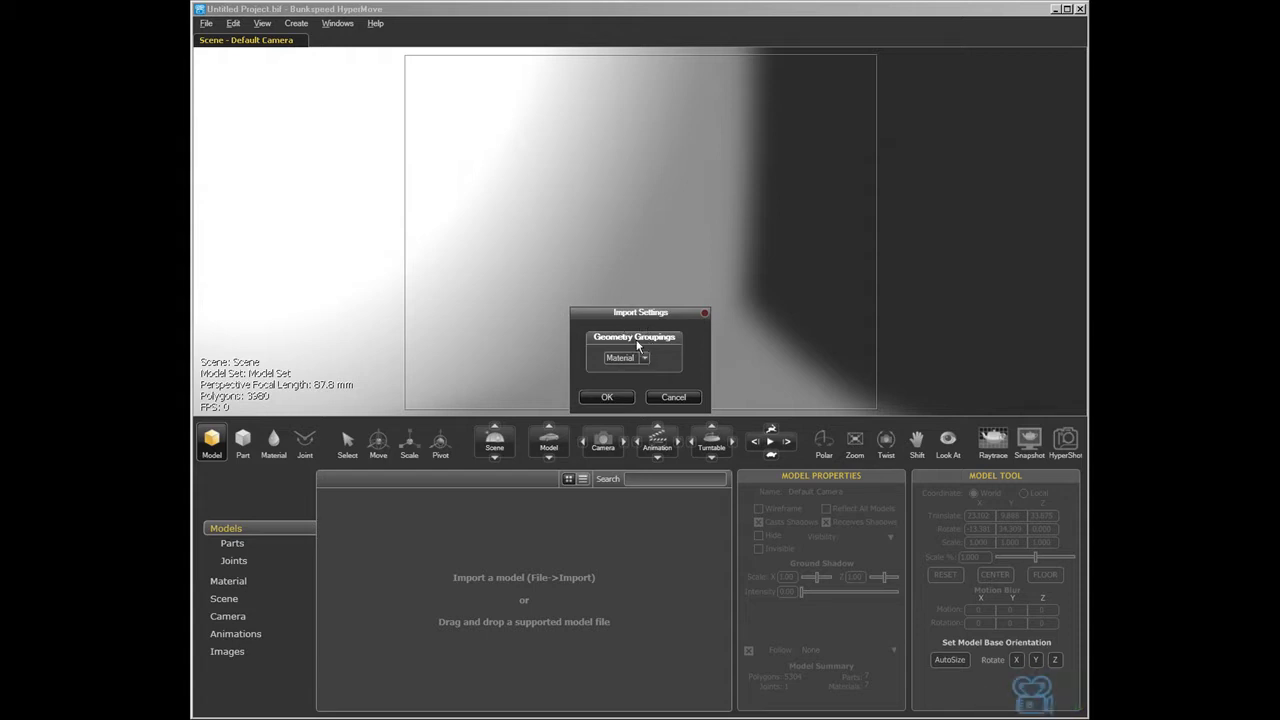
click(644, 362)
click(646, 360)
click(621, 401)
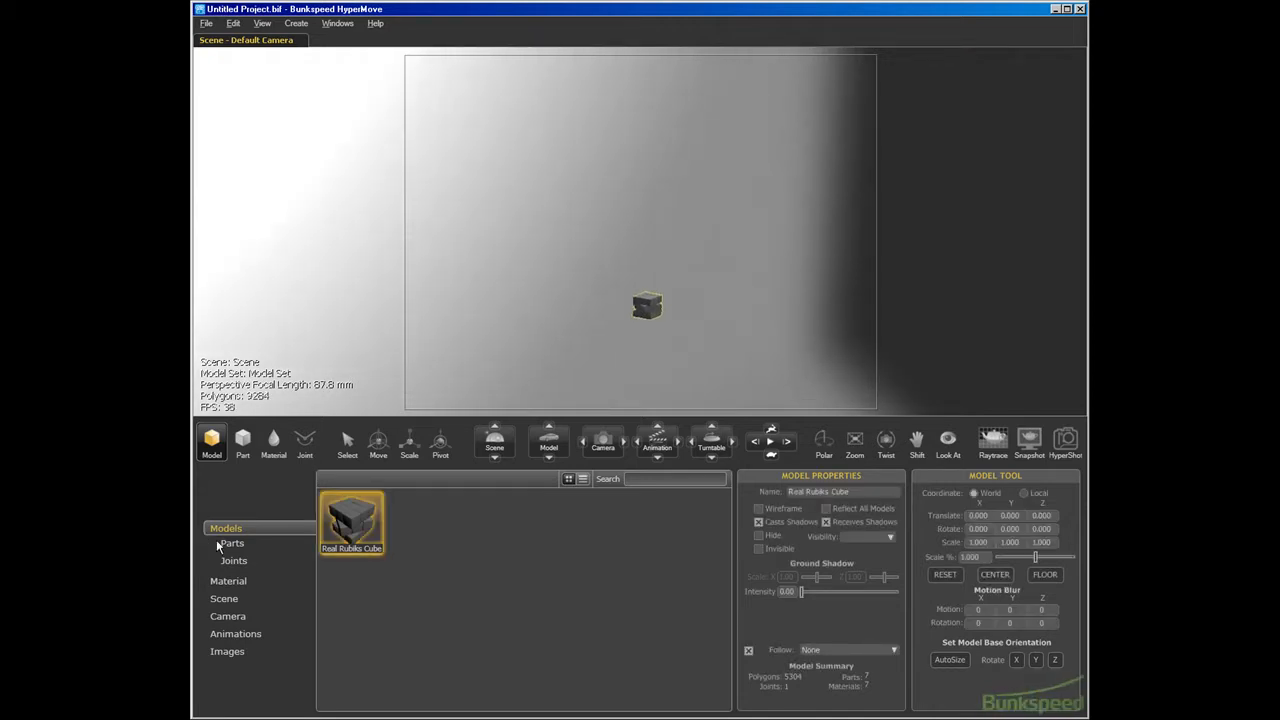
click(950, 658)
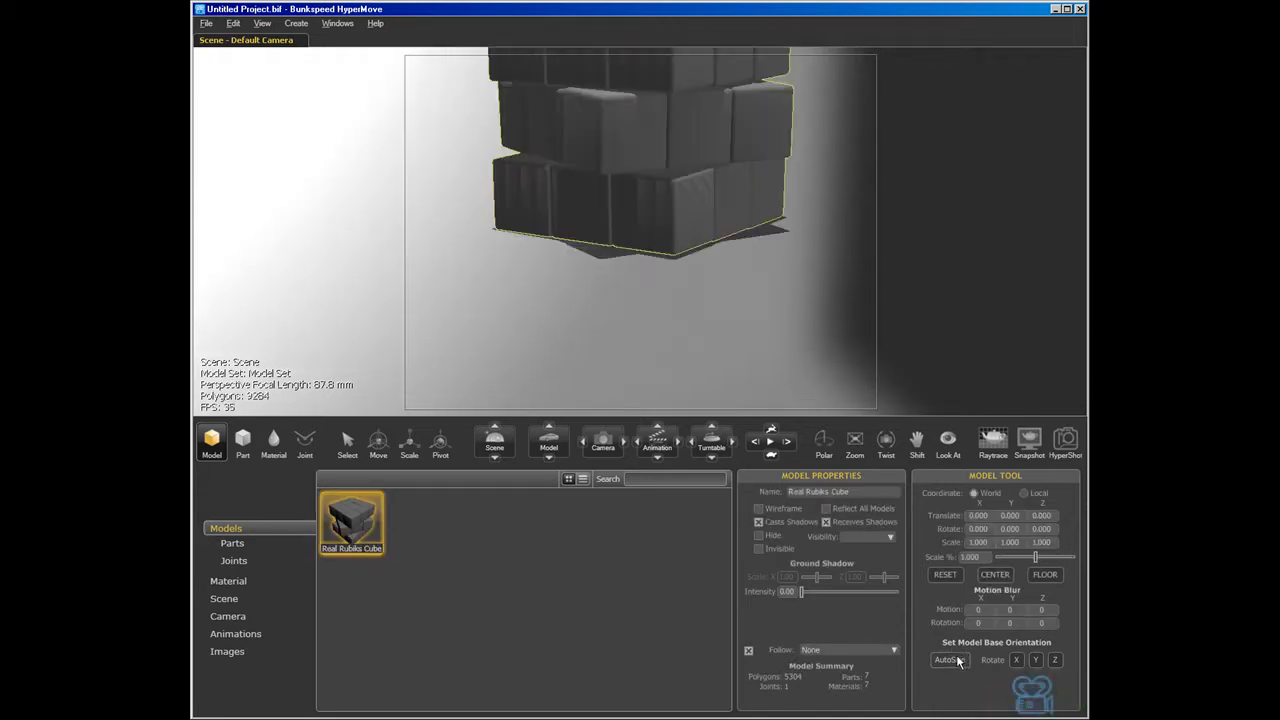
scroll(586, 299, up, 5)
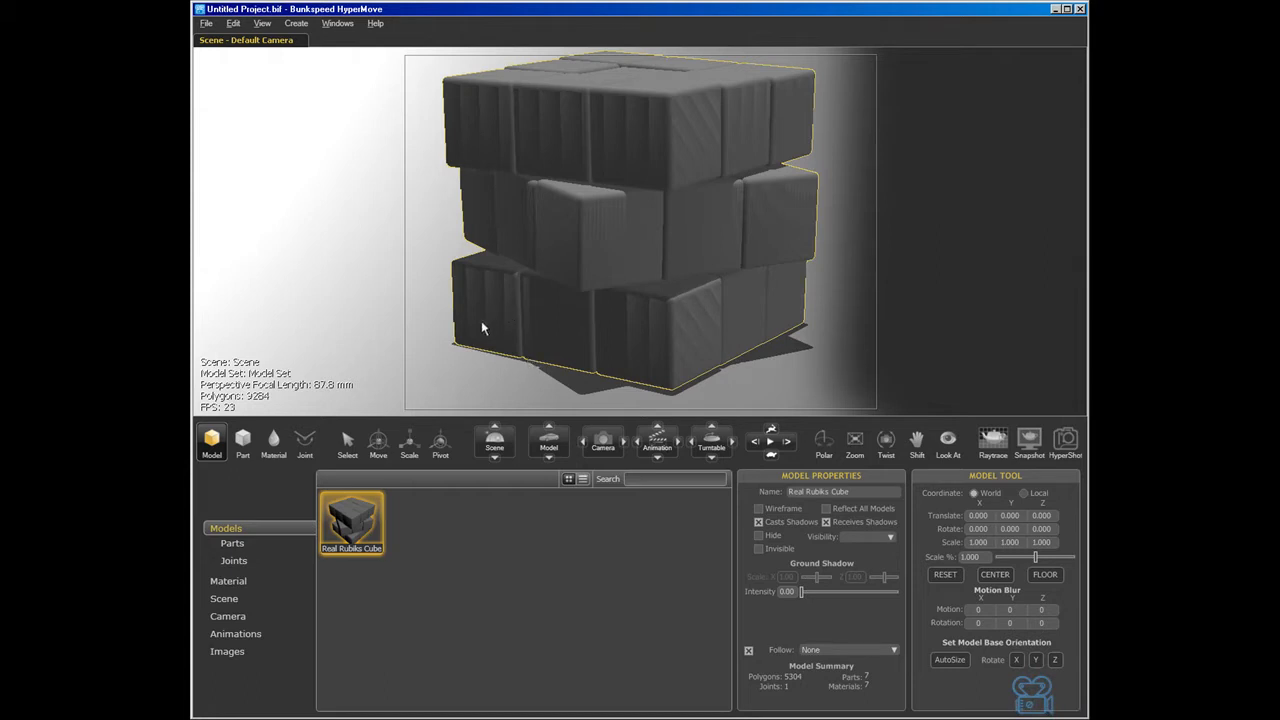
Step: Try moving the cube along its axes and rotating it about 32 degrees around X, and reset its transform
click(381, 455)
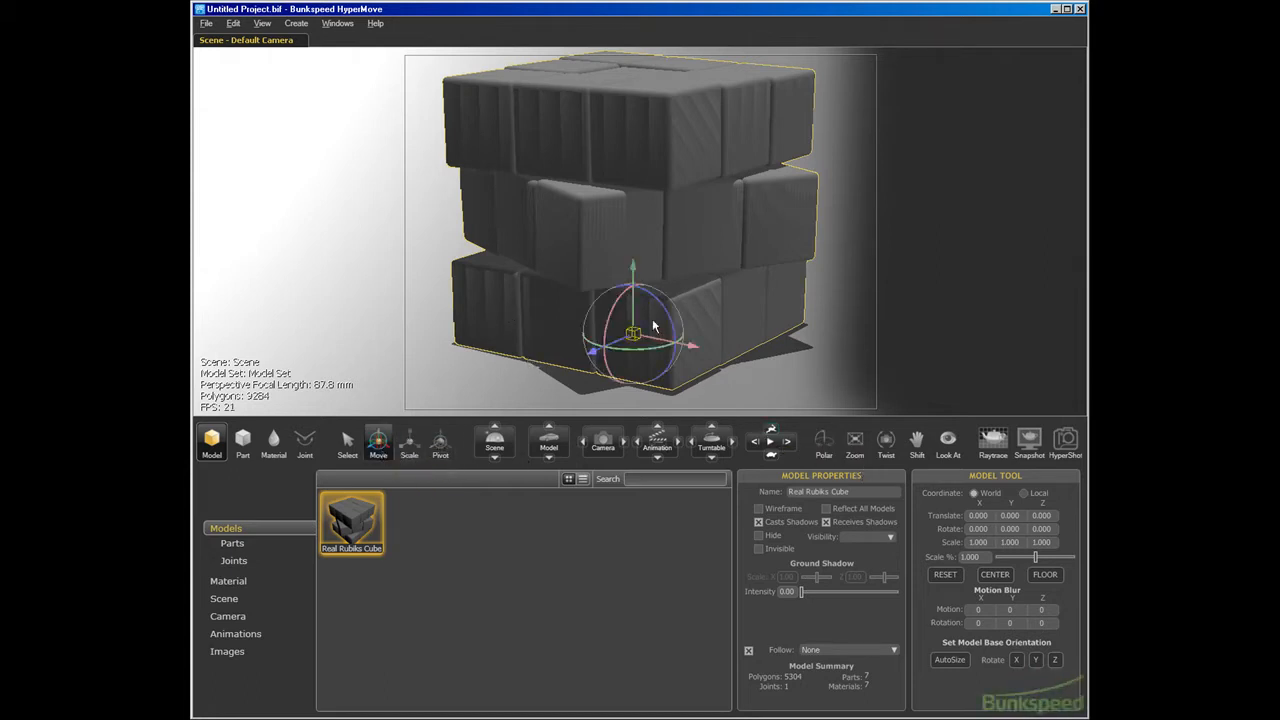
drag(591, 351, 732, 337)
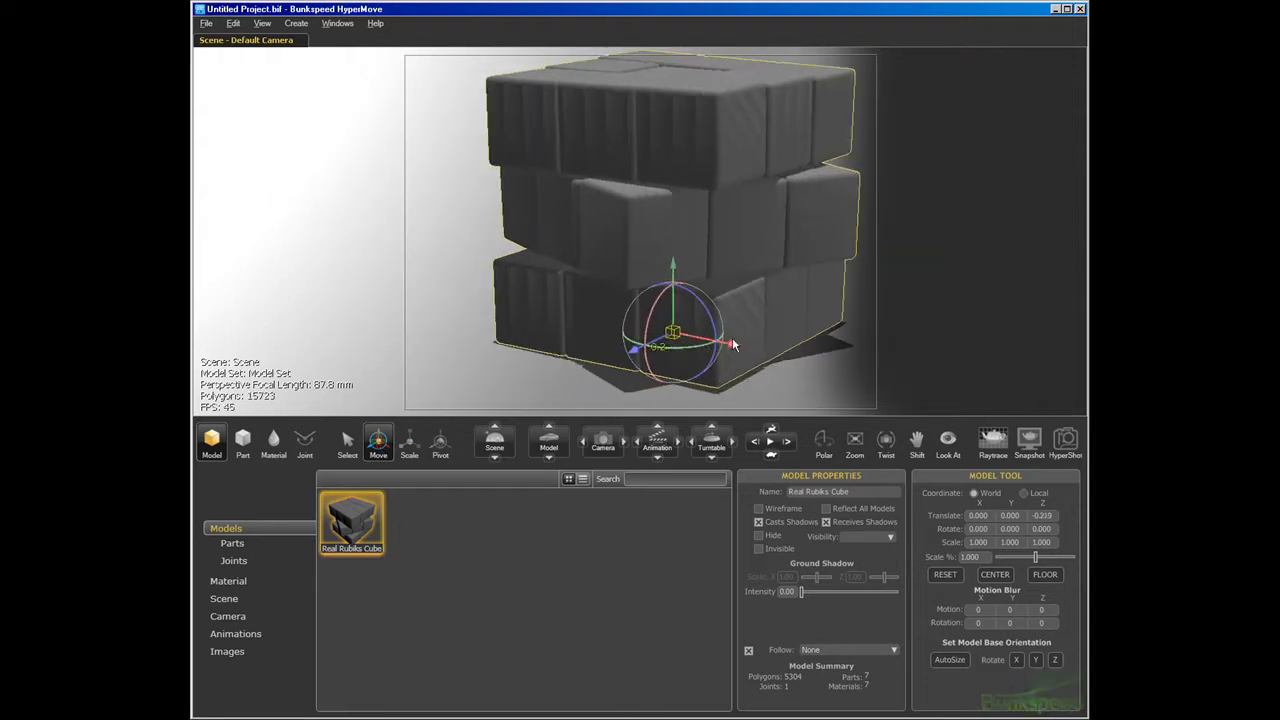
drag(687, 281, 671, 193)
drag(794, 226, 768, 161)
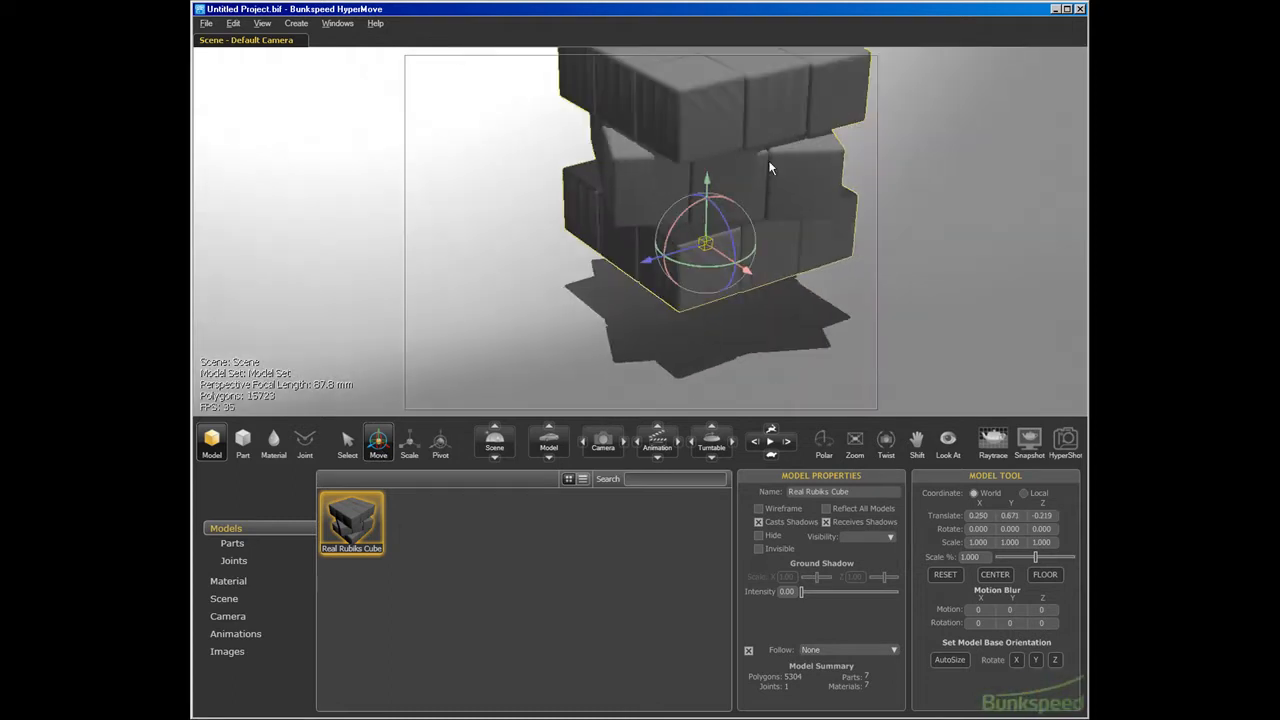
middle_drag(768, 161, 739, 198)
drag(665, 240, 512, 234)
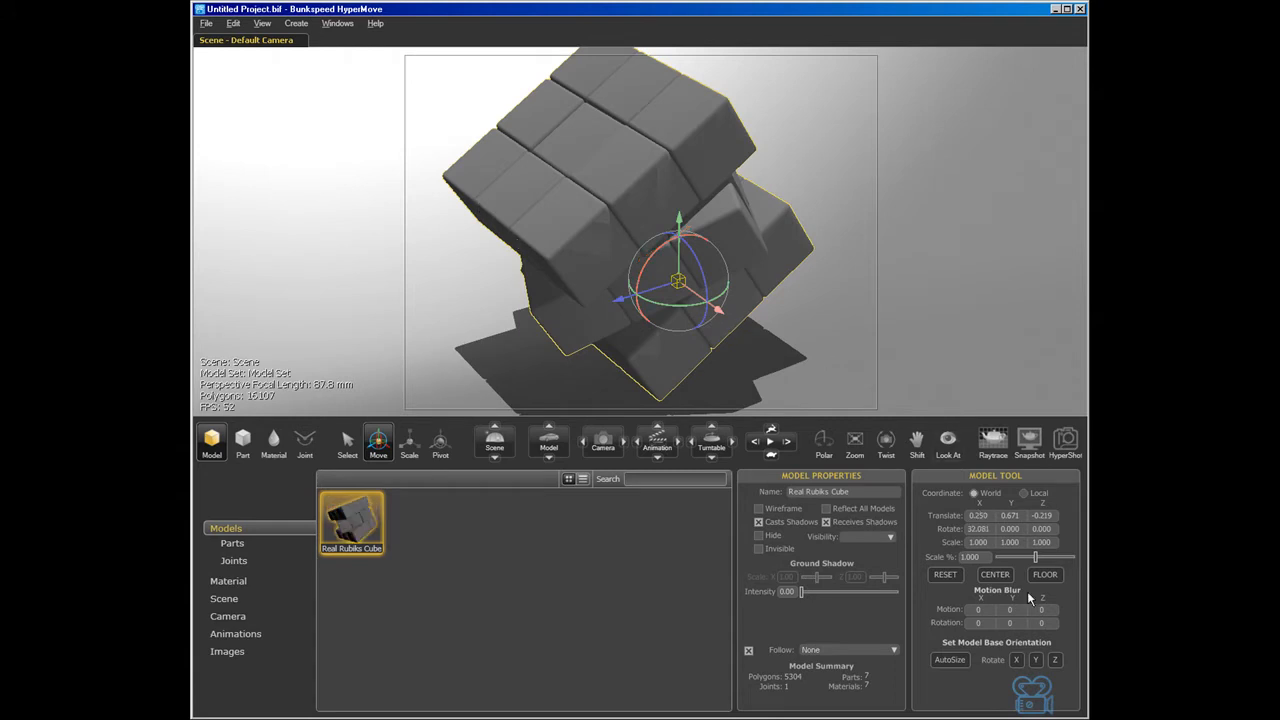
click(945, 576)
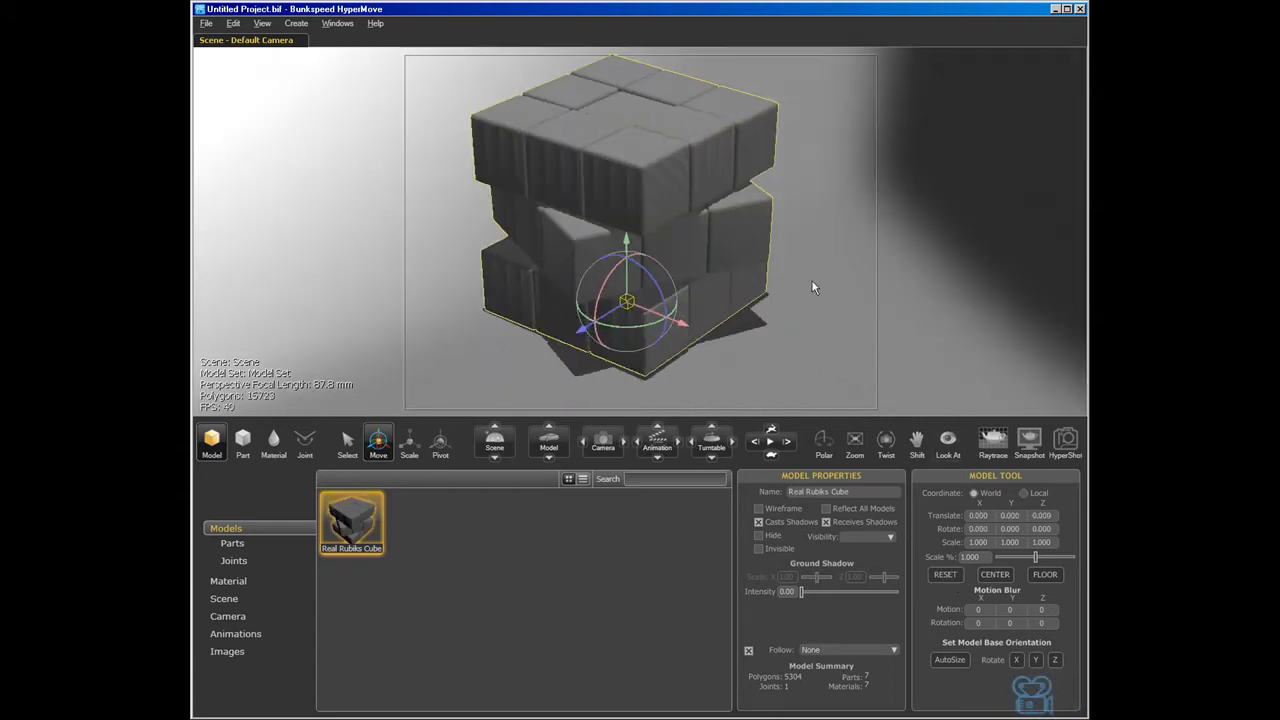
Step: Try scaling the cube uniformly to about 0.955, and reset its transform
click(812, 281)
click(413, 448)
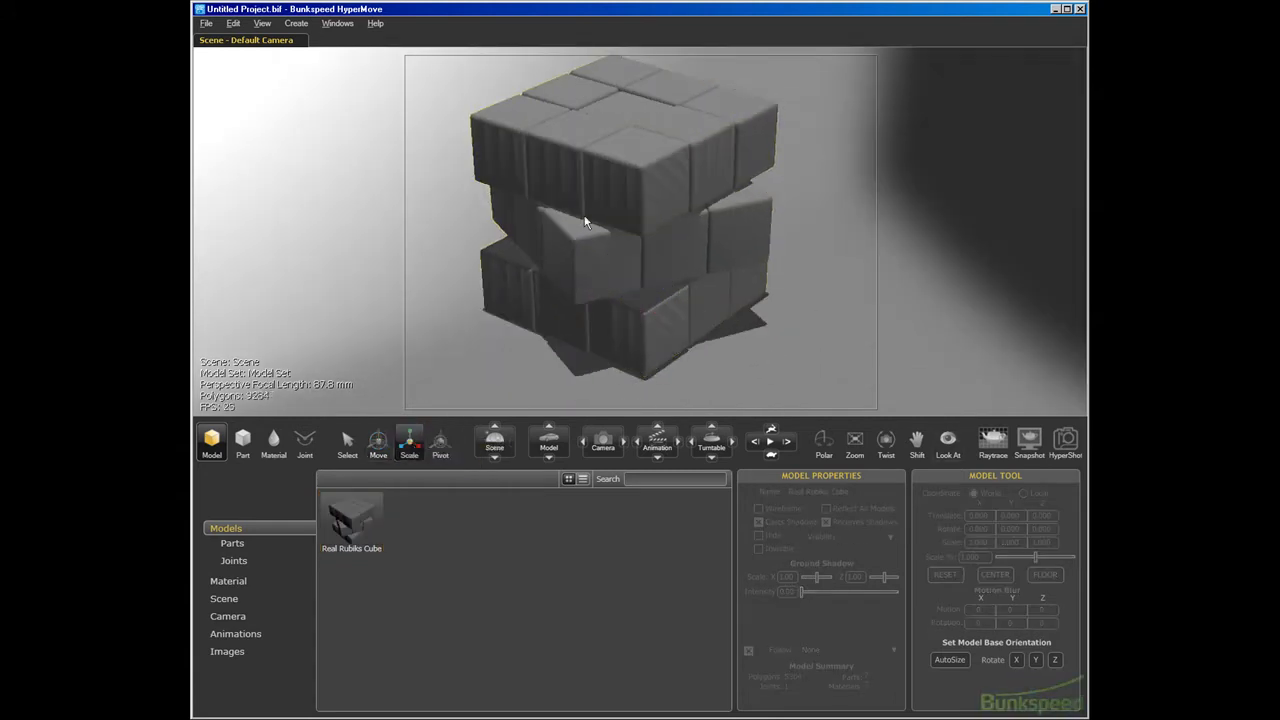
click(636, 285)
mouse_move(630, 309)
mouse_down()
mouse_move(549, 306)
mouse_move(698, 300)
mouse_move(626, 302)
mouse_move(825, 354)
mouse_move(661, 324)
mouse_move(735, 338)
mouse_move(546, 334)
mouse_move(647, 291)
mouse_move(625, 303)
mouse_move(637, 295)
mouse_up()
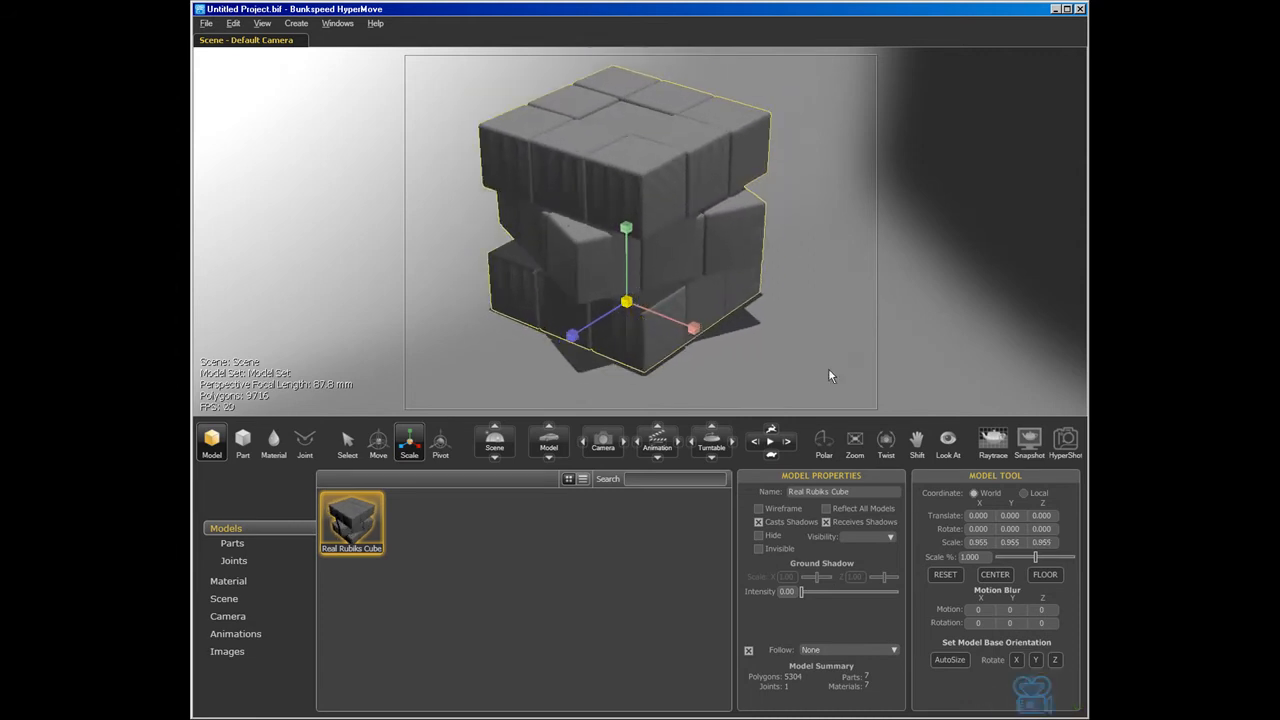
click(945, 575)
click(808, 211)
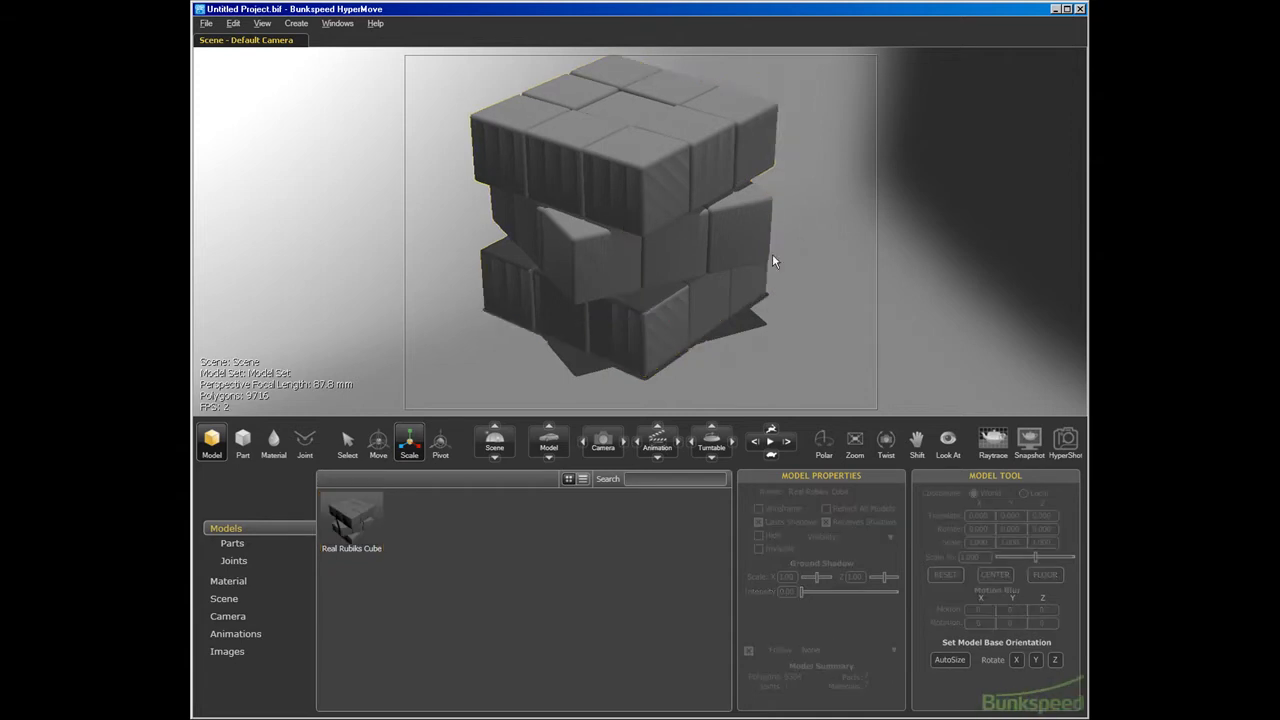
Step: Examine the cube's parts by selecting Bricks, Cedar_Siding, Concrete, Copper and Material__1 one after another in the parts list
click(230, 543)
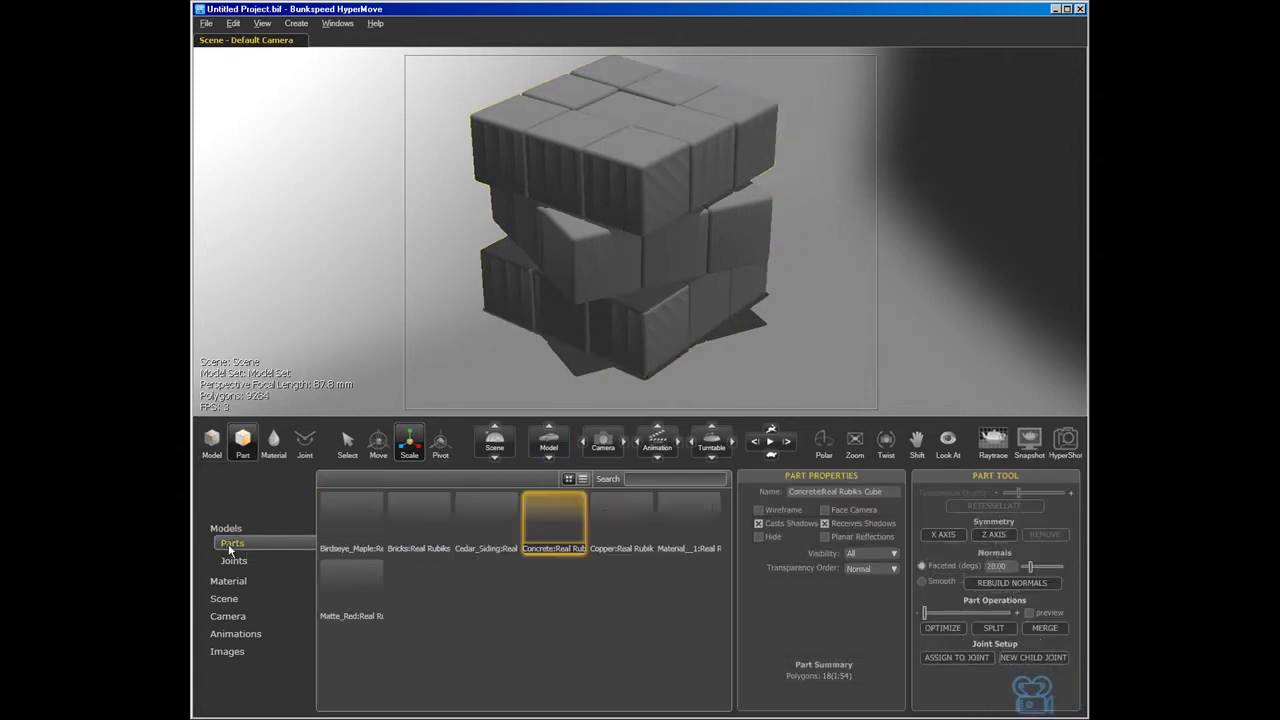
click(419, 520)
click(486, 520)
click(565, 527)
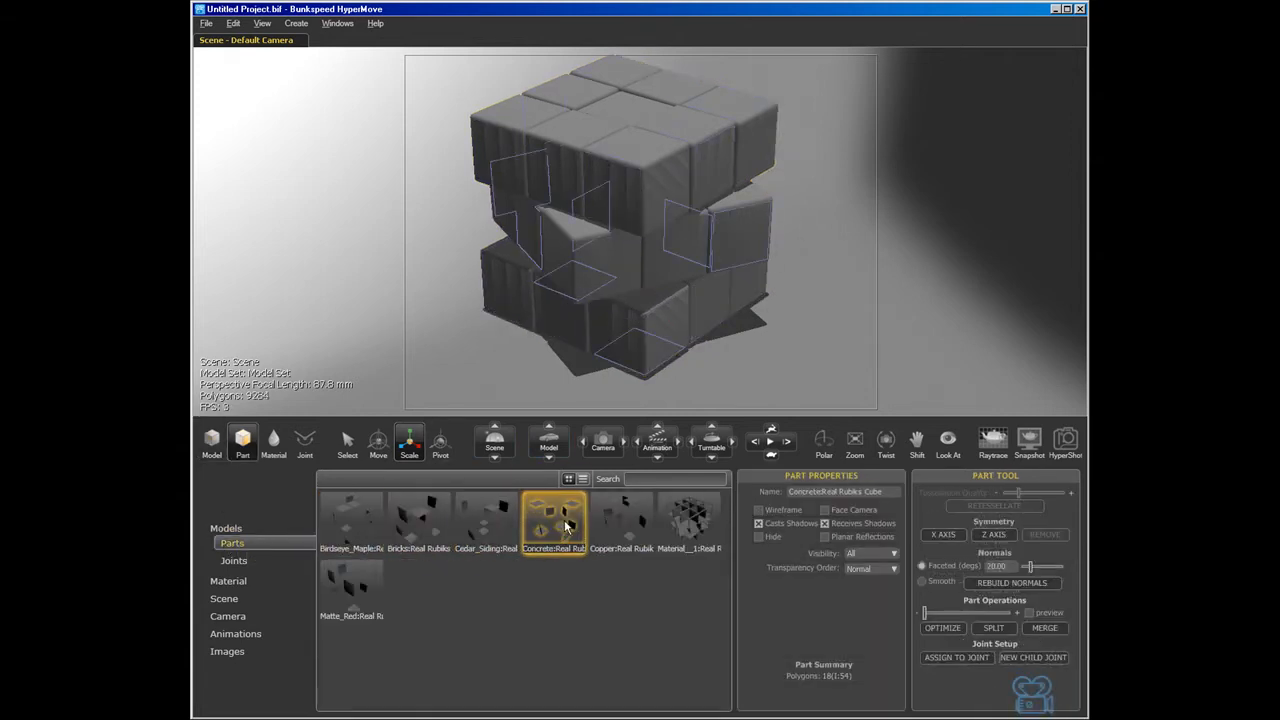
click(622, 528)
click(690, 528)
click(567, 533)
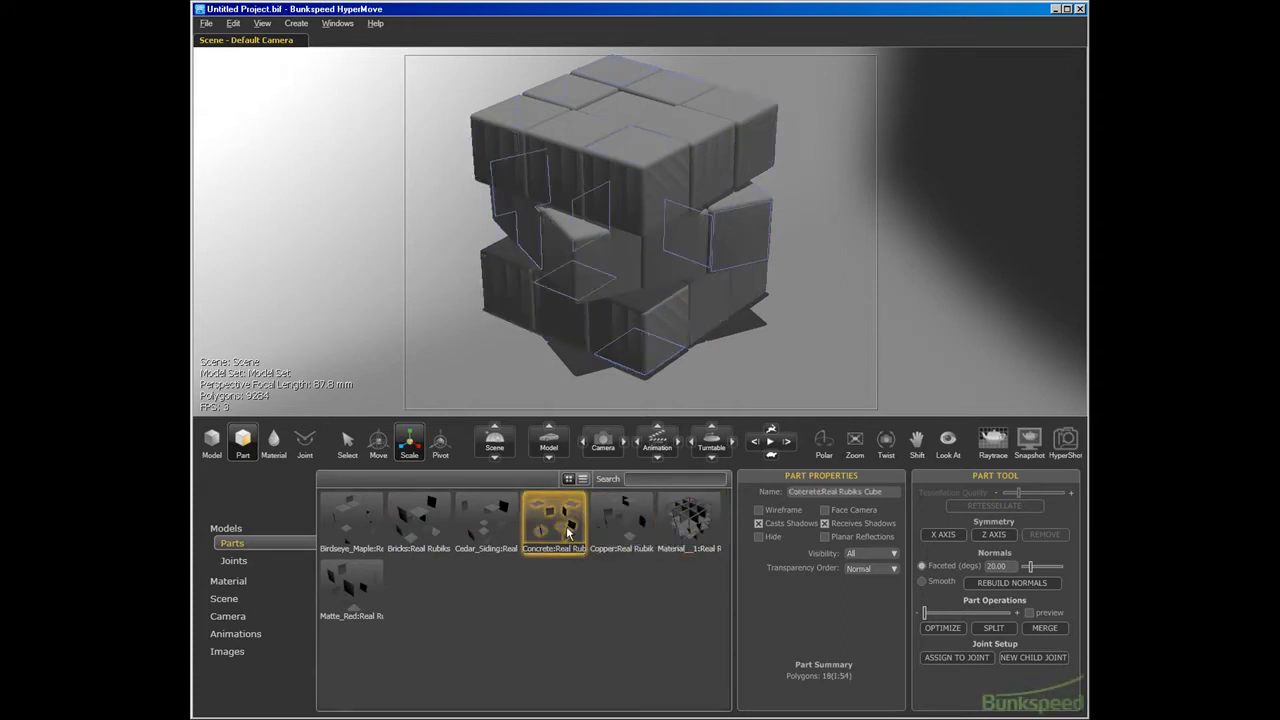
Step: Inspect the cube's parts by selecting several of them directly on the model, and clear the selection
click(626, 194)
click(630, 152)
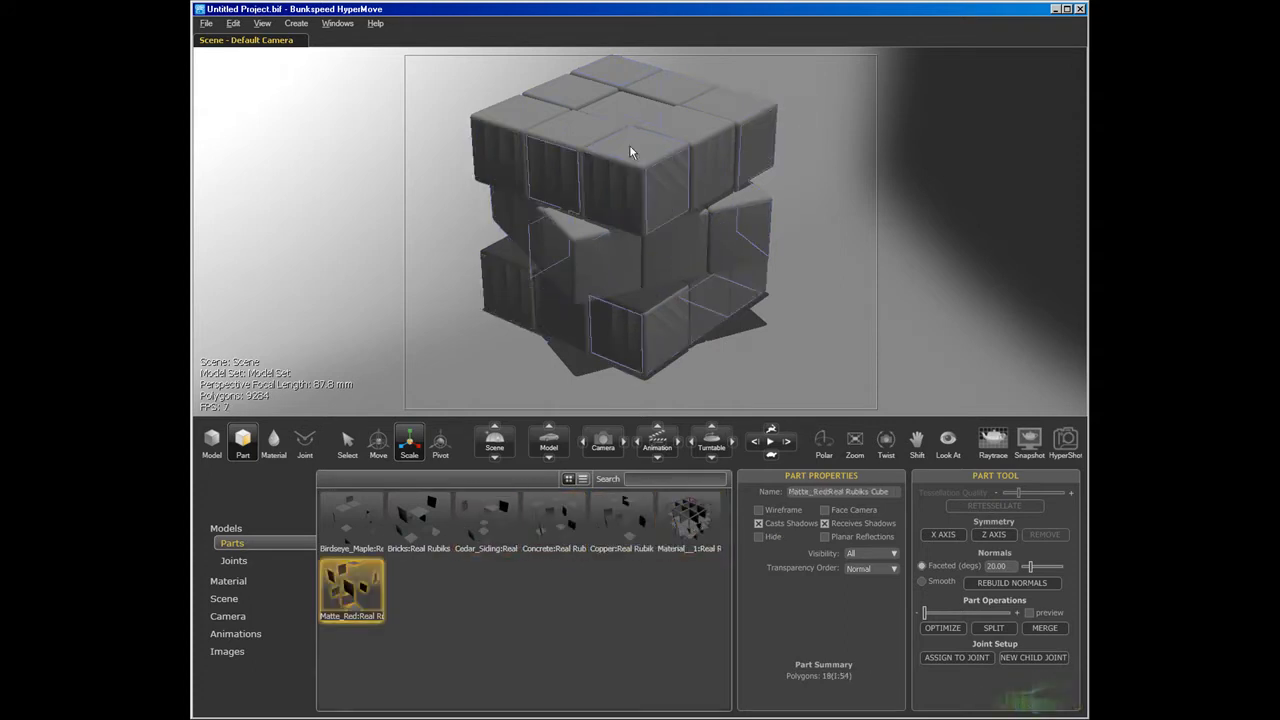
click(632, 150)
click(592, 140)
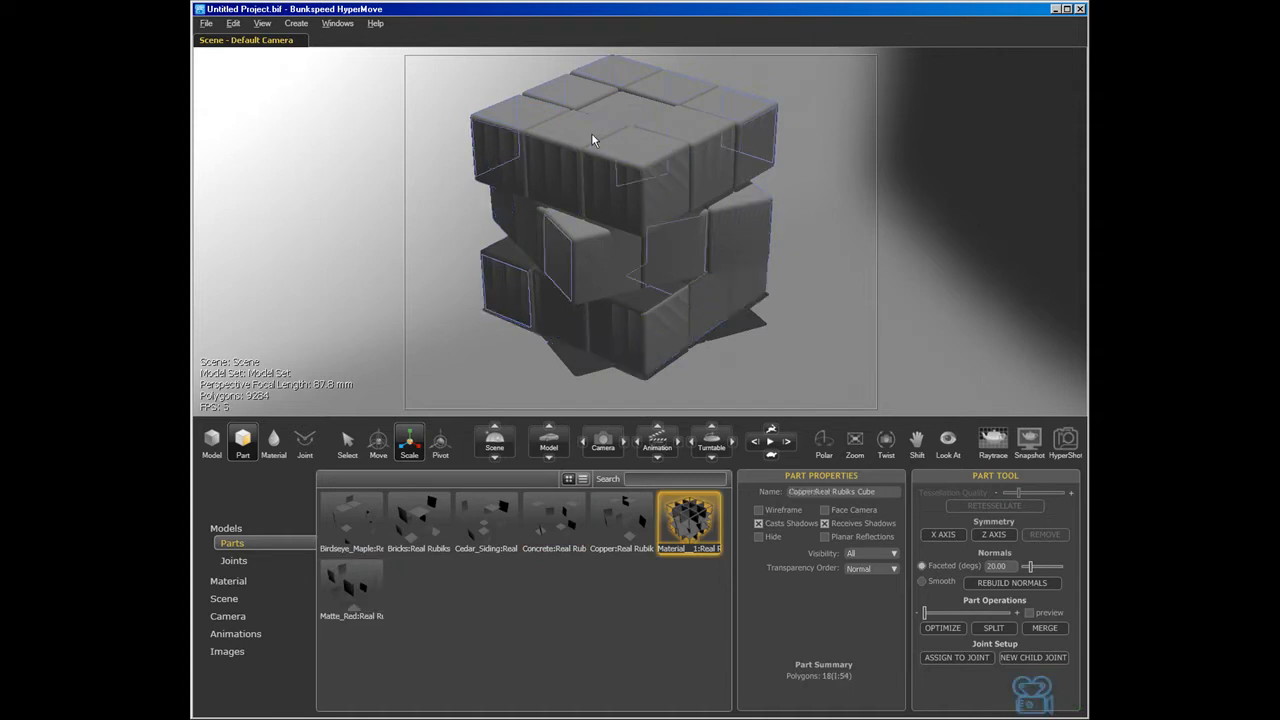
click(660, 170)
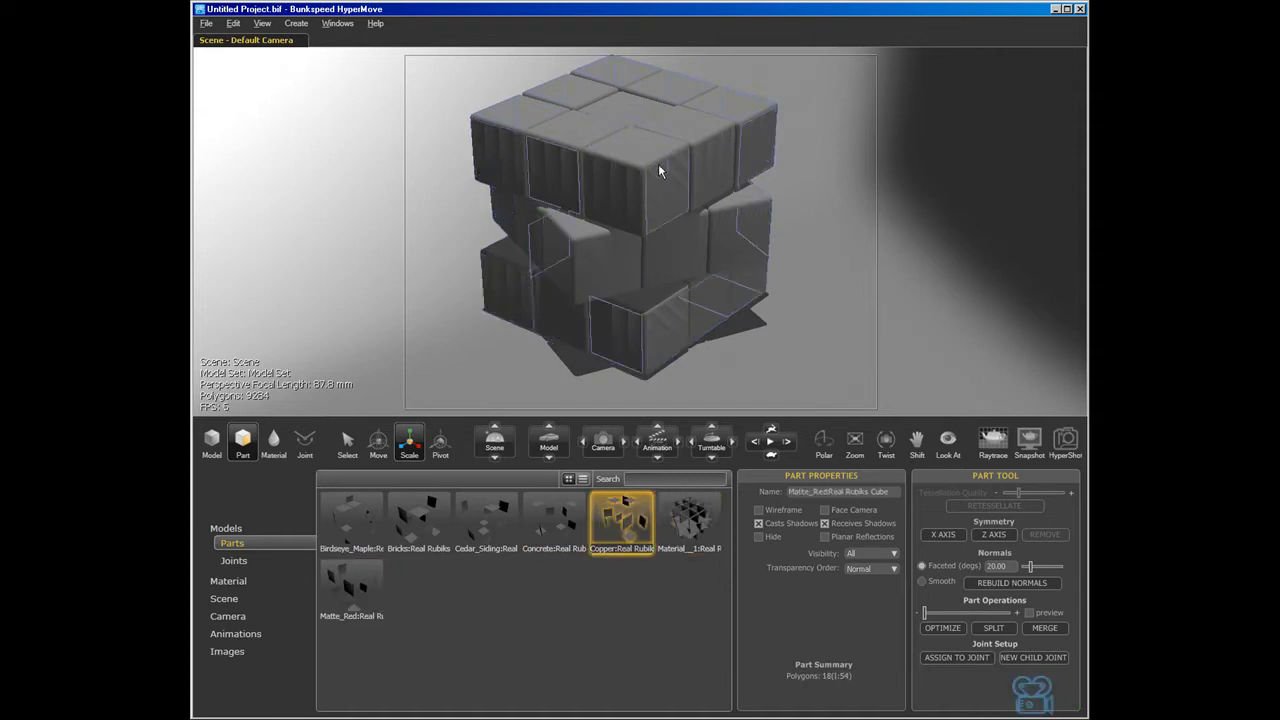
click(826, 271)
Step: Create a new child joint from the Matte_Red and Bricks parts of the cube
click(234, 561)
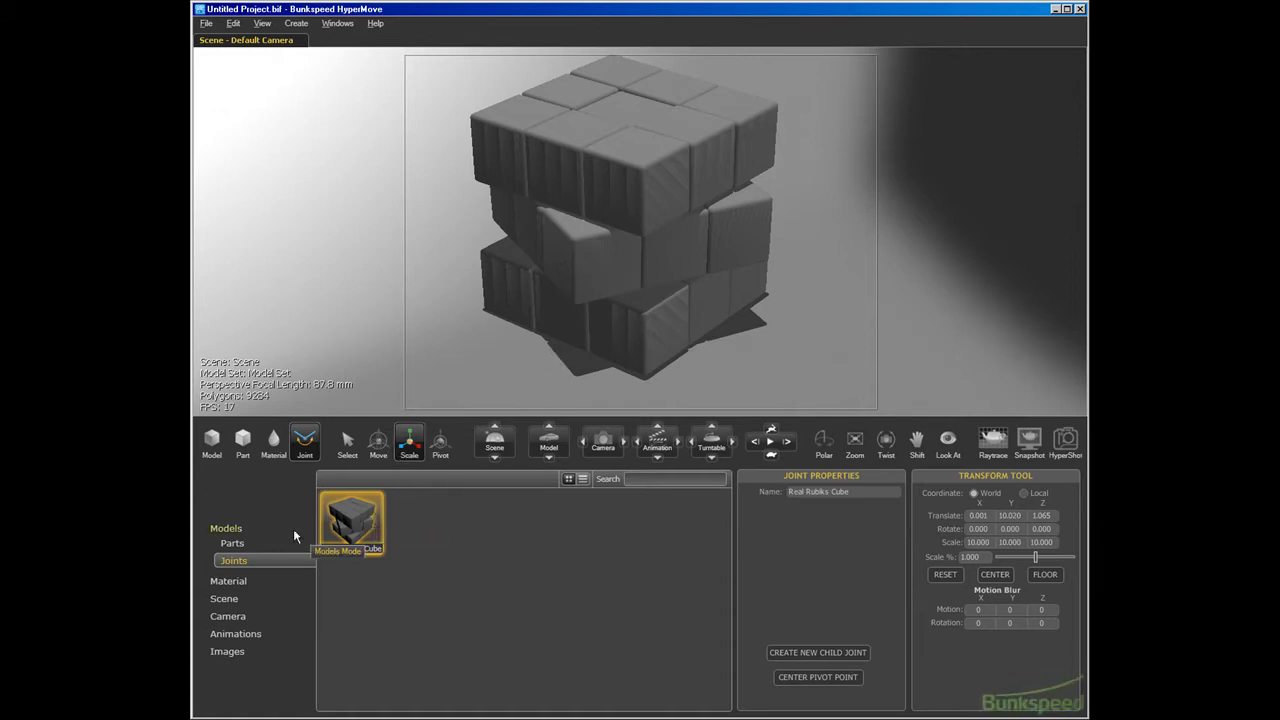
click(233, 543)
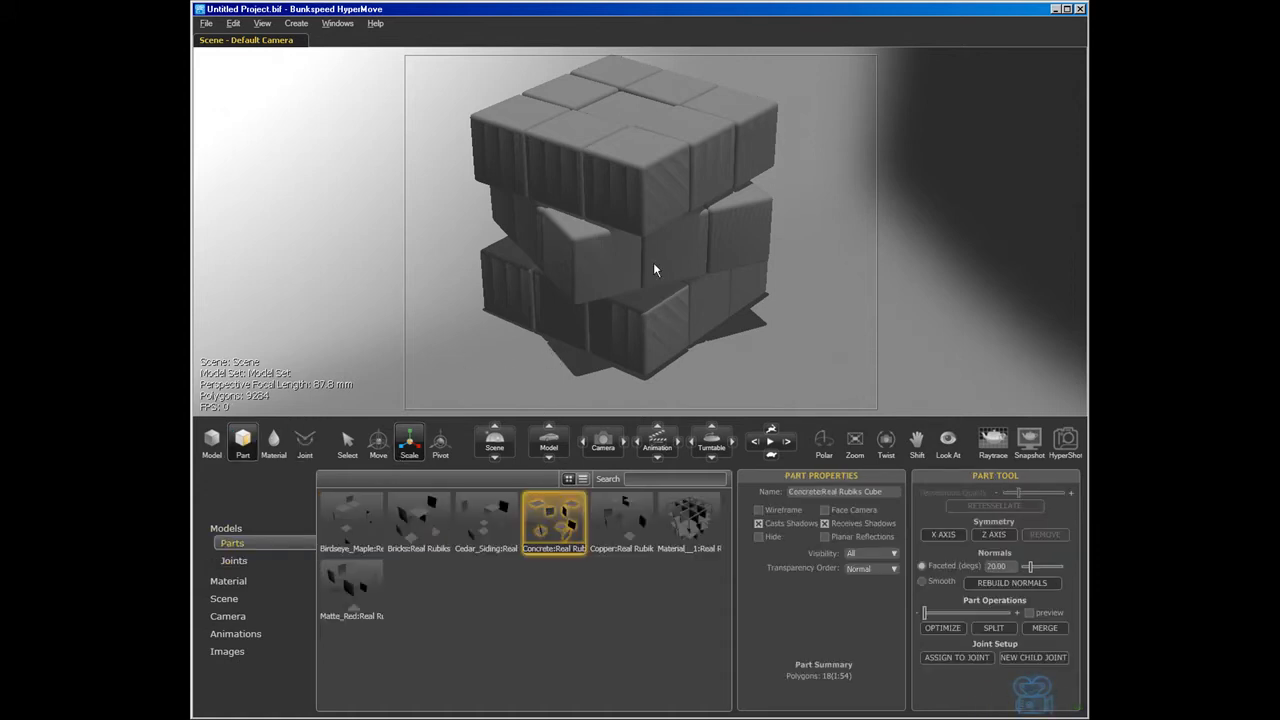
click(711, 171)
ctrl+click(734, 308)
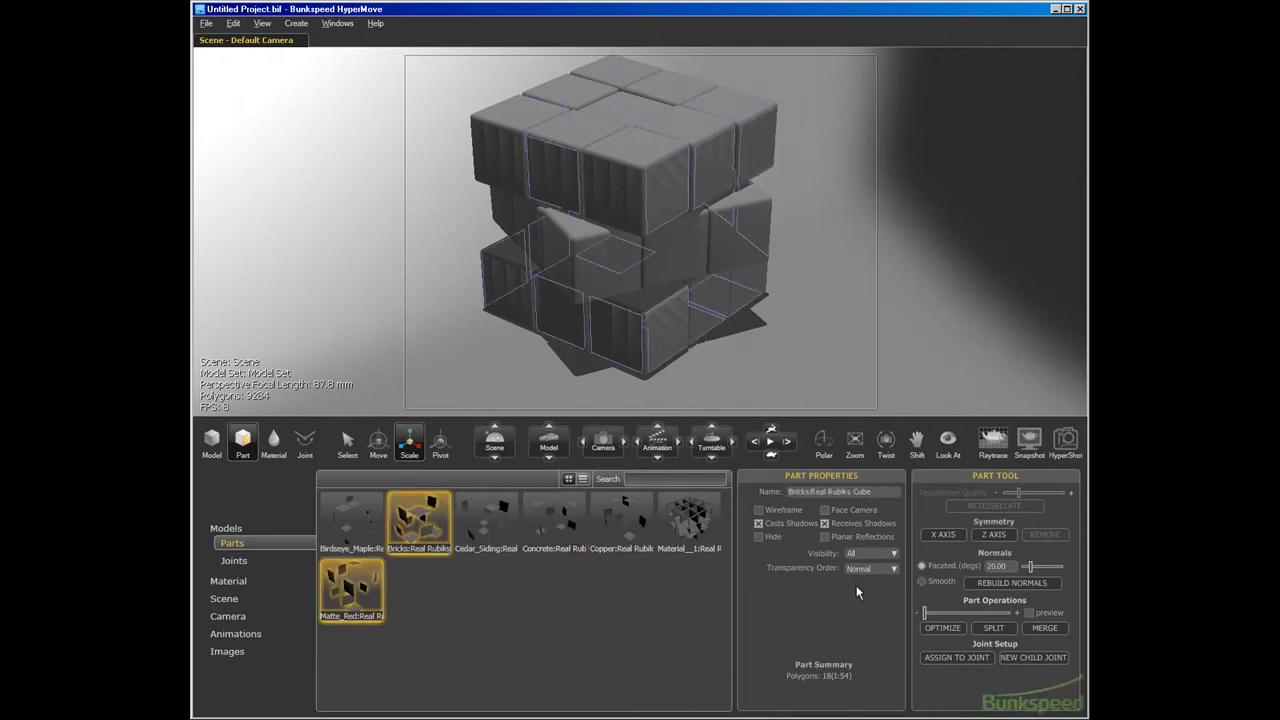
click(1029, 661)
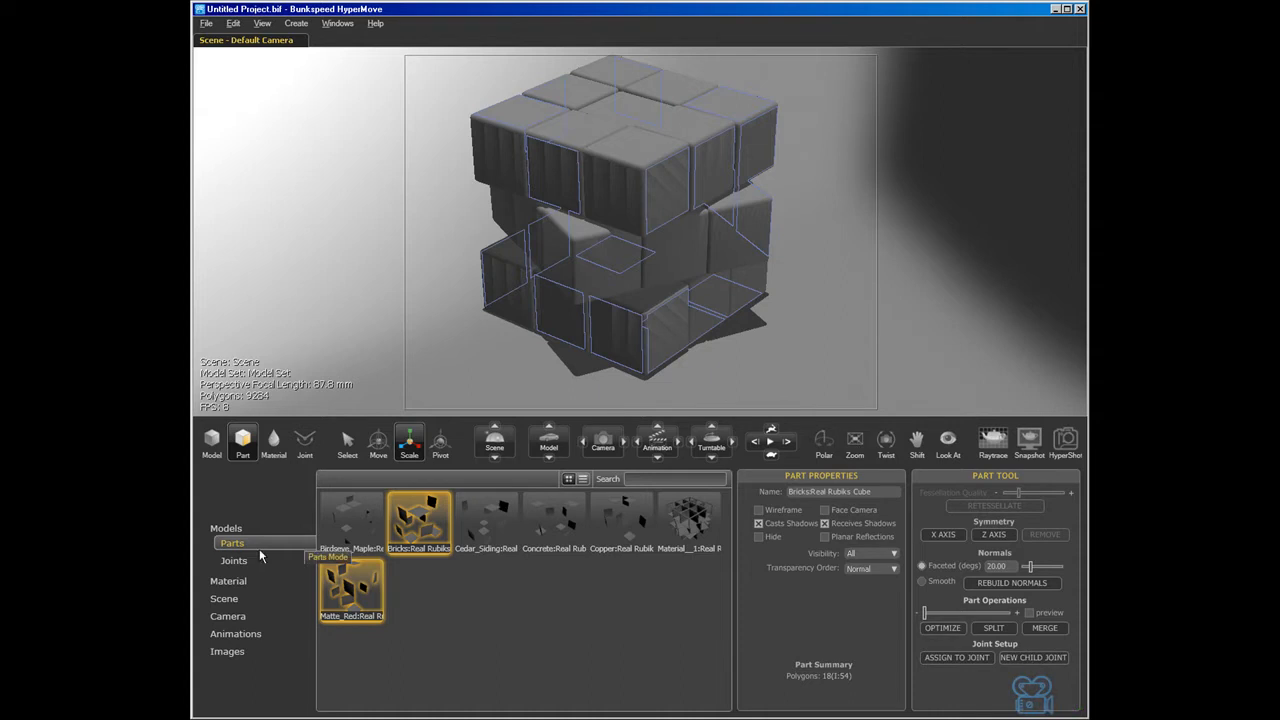
Step: Select the new joint for moving and center its pivot point
click(250, 560)
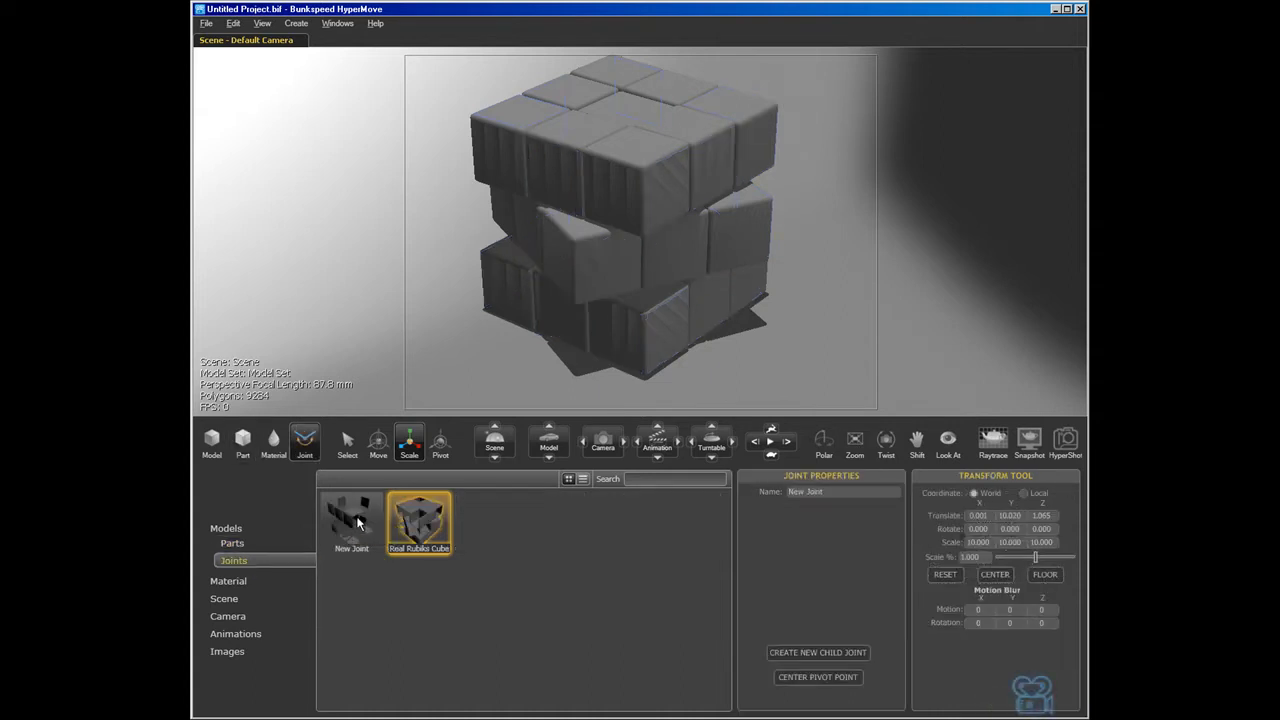
click(352, 522)
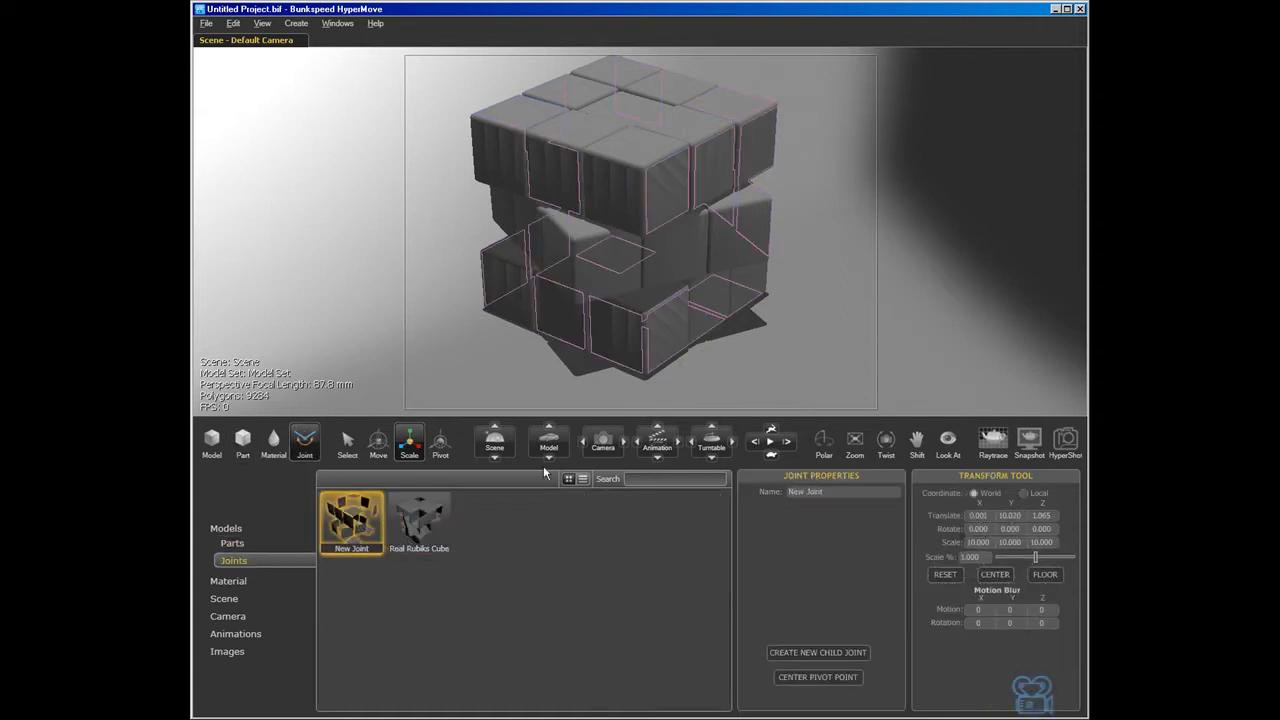
click(378, 441)
click(829, 677)
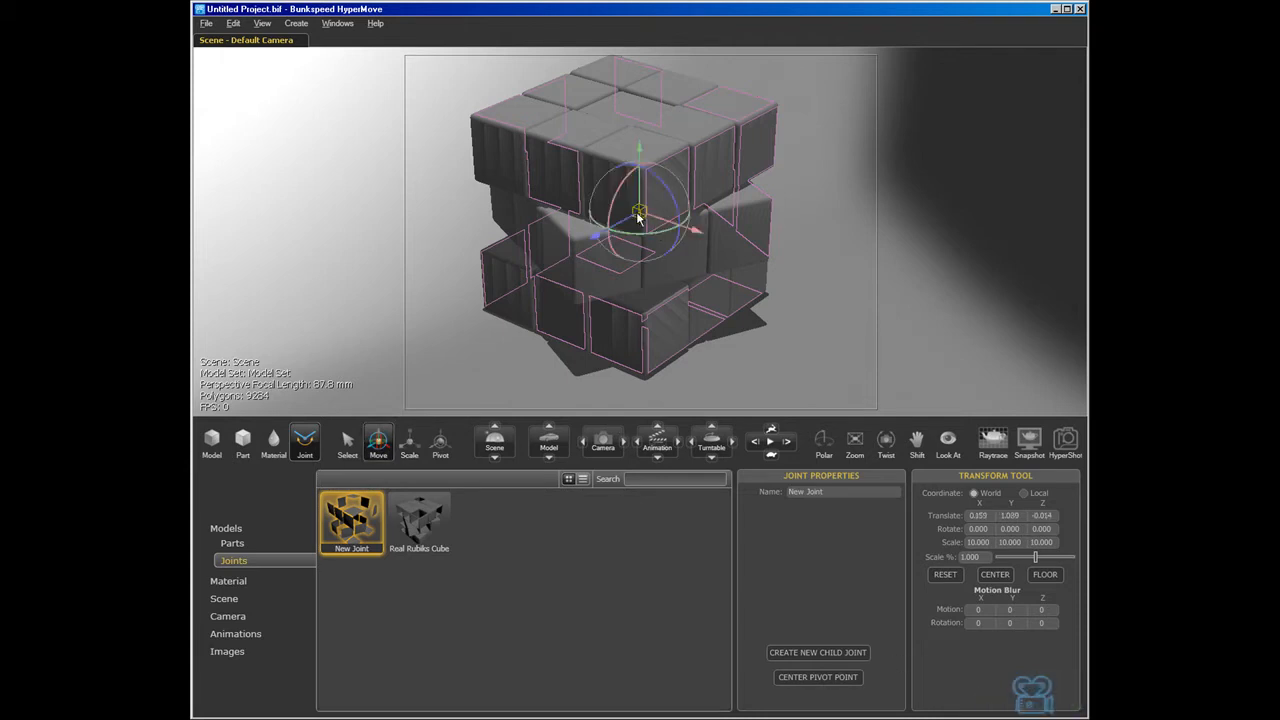
Step: Try moving the new joint's parts out of the cube along Z, undo the move, and clear the selection
drag(598, 238, 394, 218)
key(ctrl+z)
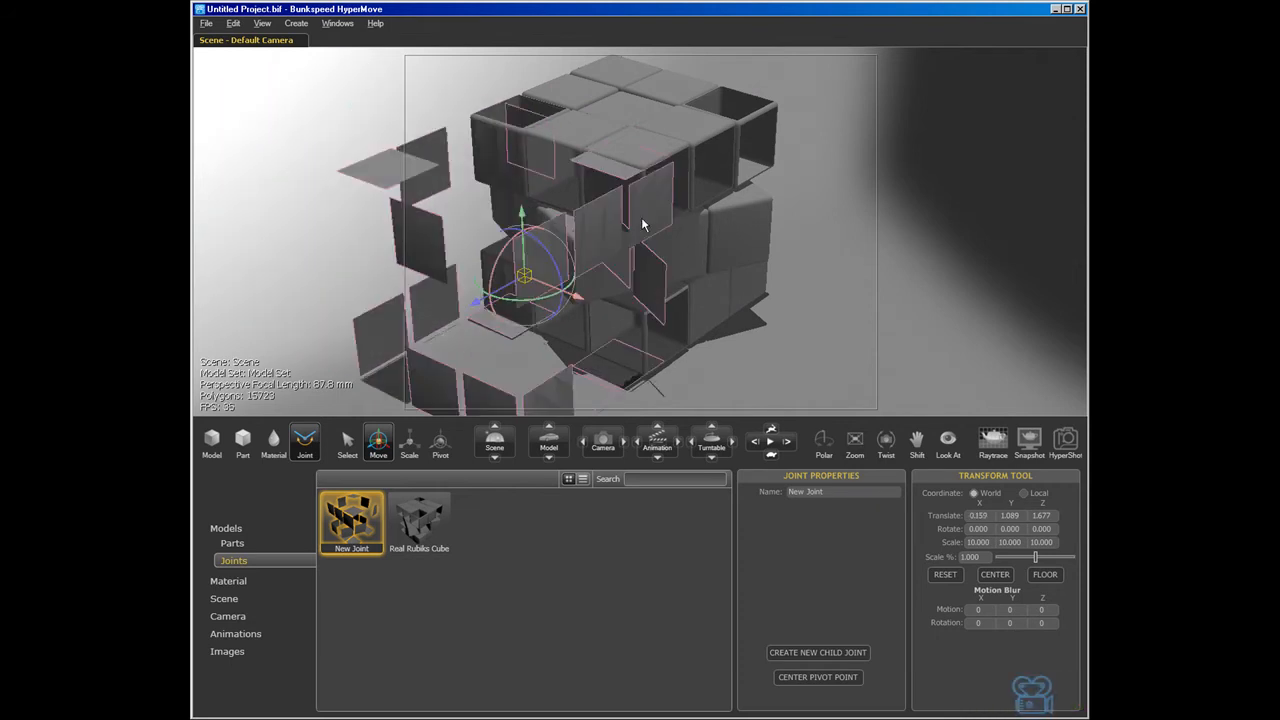
key(ctrl+z)
click(784, 307)
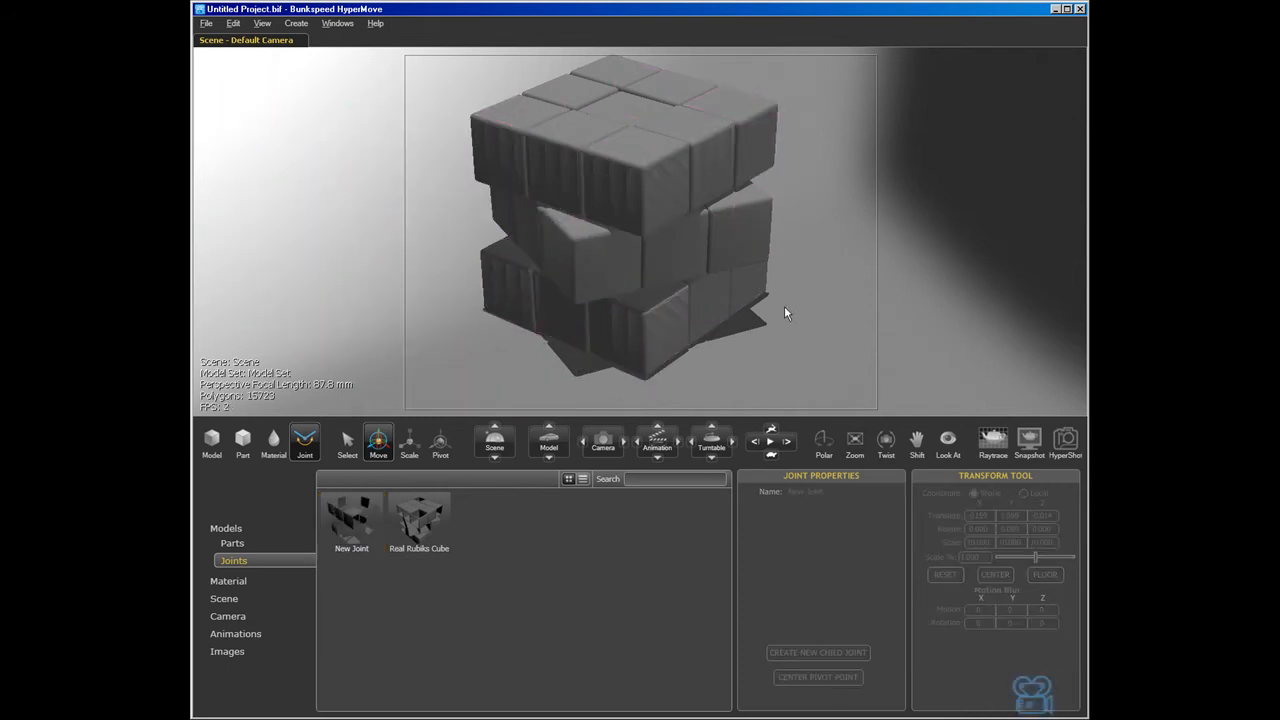
Step: Switch to working with materials and open the default material library
click(230, 581)
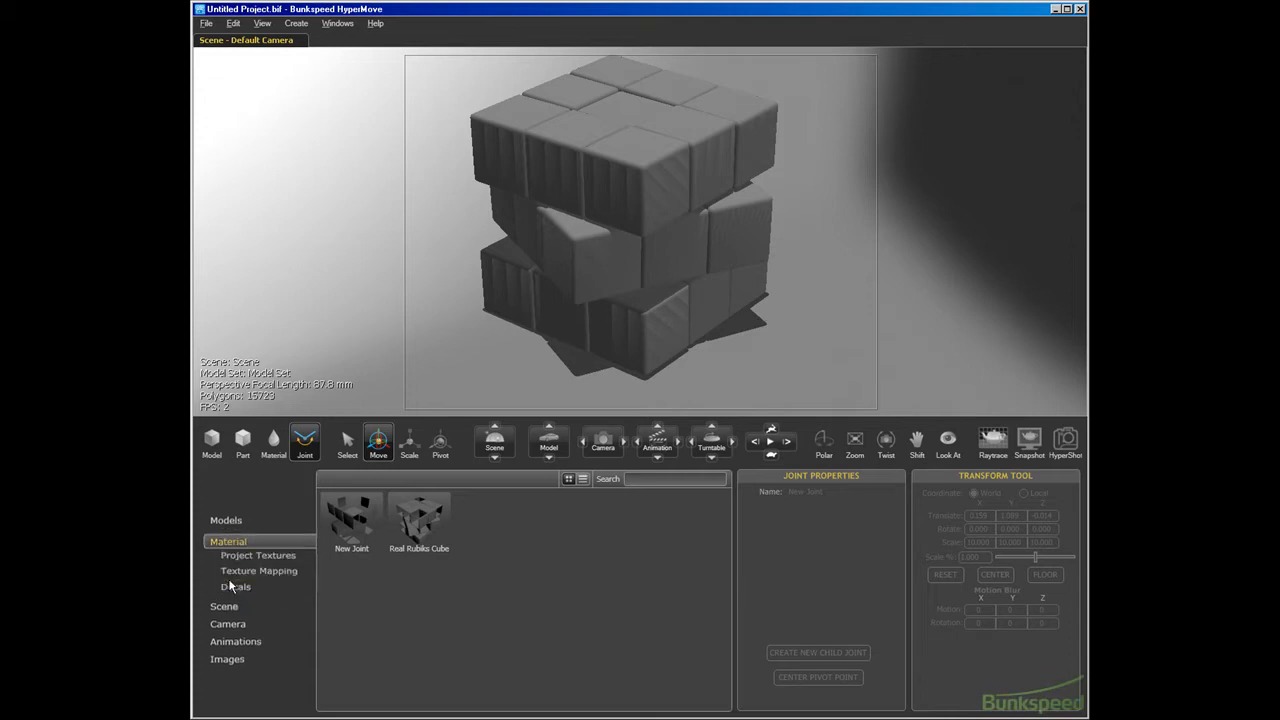
right_click(444, 492)
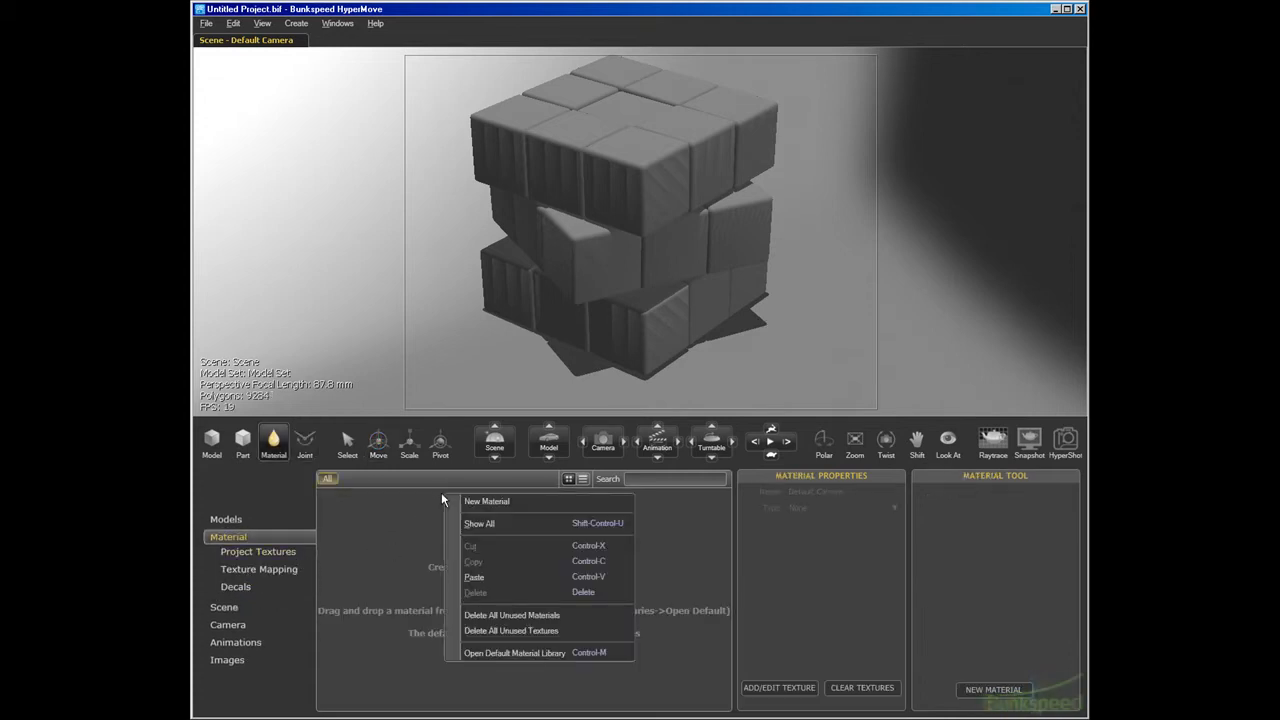
click(549, 655)
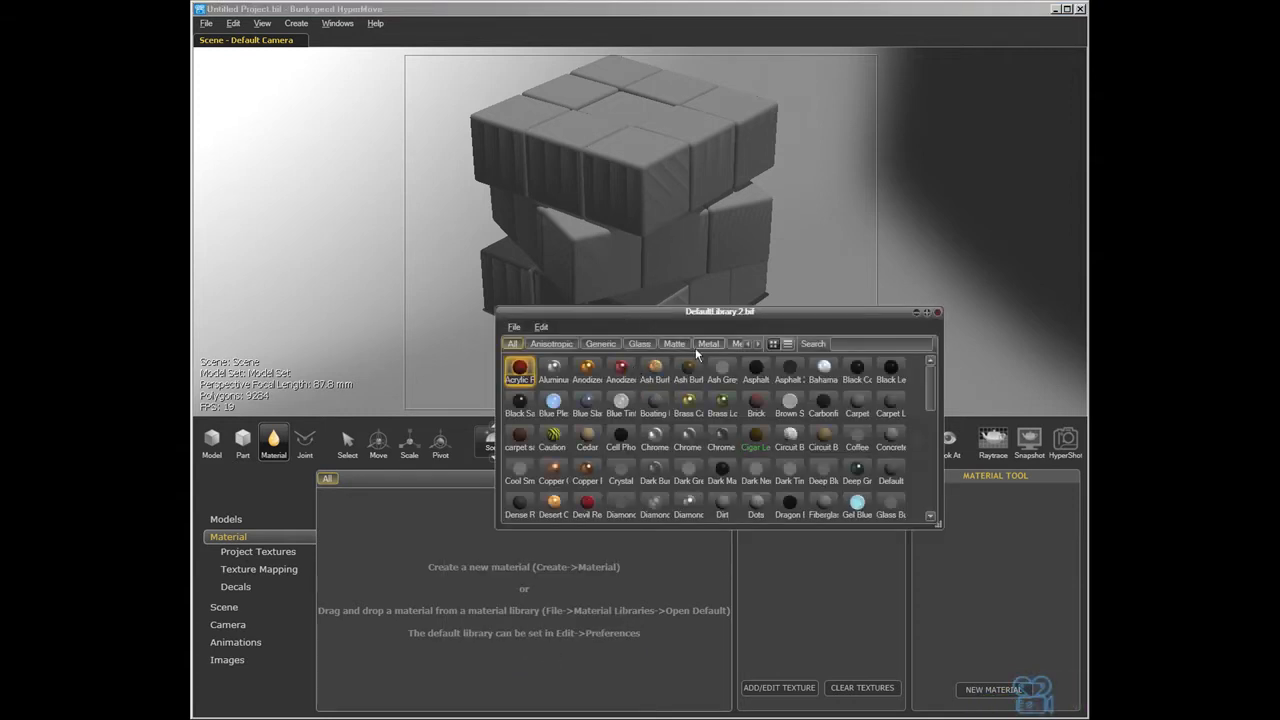
Step: Apply Anodized Red, Ash Burl and Blue Slate Metallic from the default library to parts of the cube, and close the library
drag(621, 367, 653, 191)
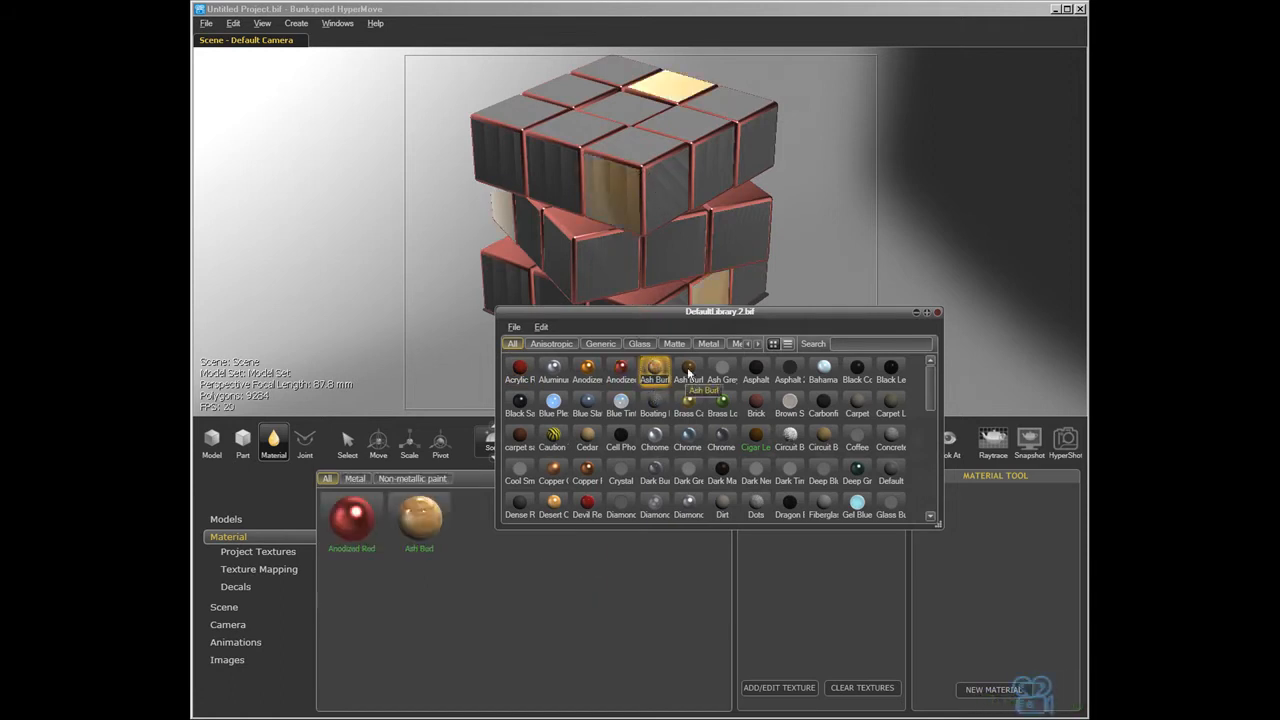
drag(587, 403, 600, 166)
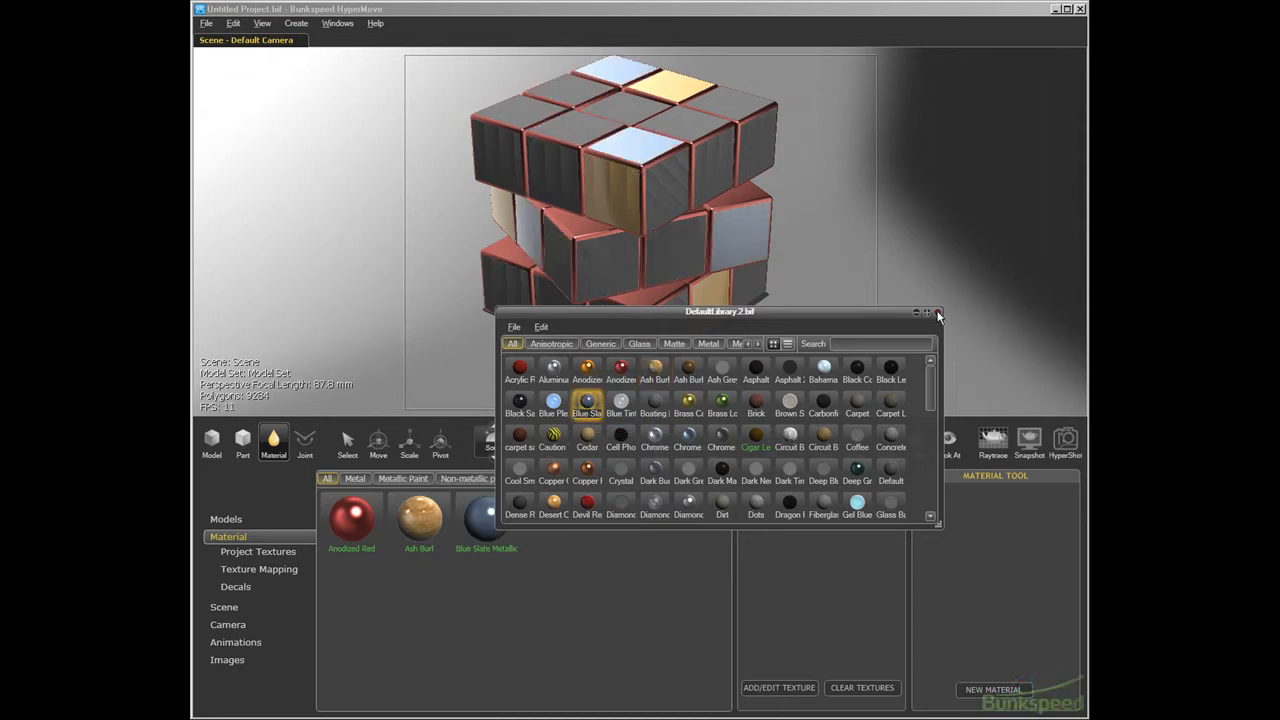
click(938, 312)
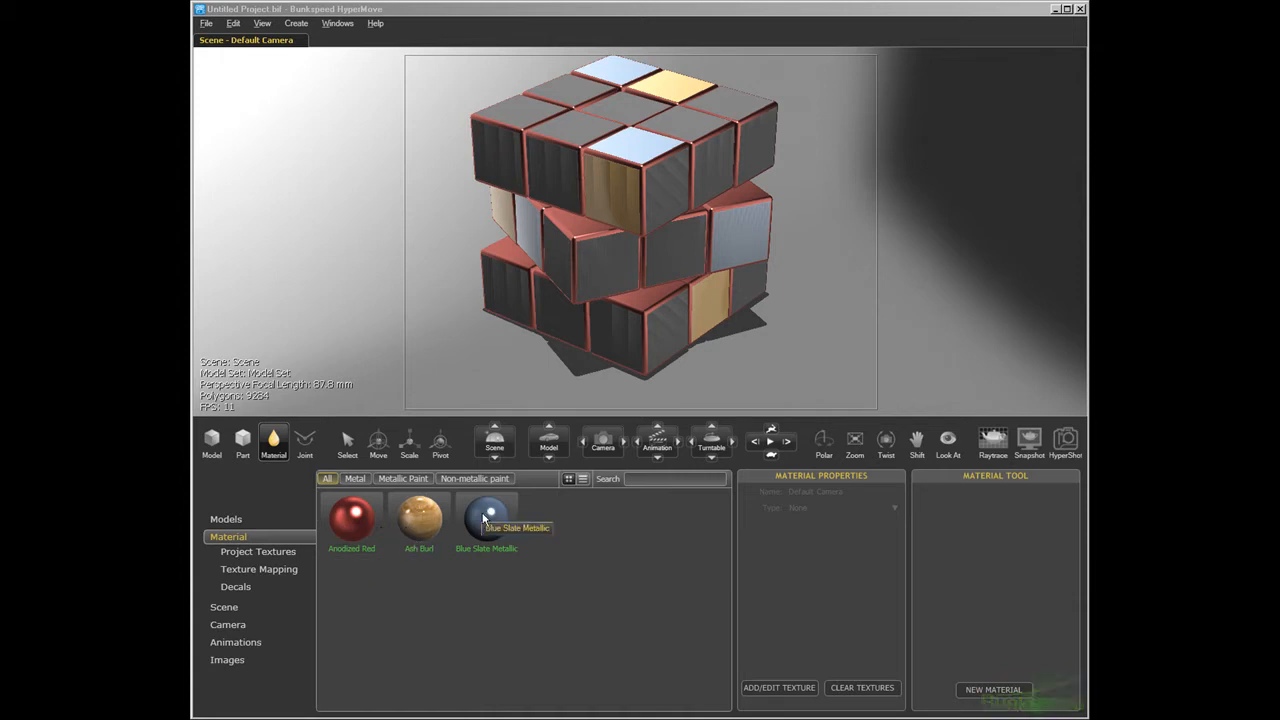
Step: Examine how the material type and properties differ between Anodized Red, Ash Burl and Blue Slate Metallic
click(364, 528)
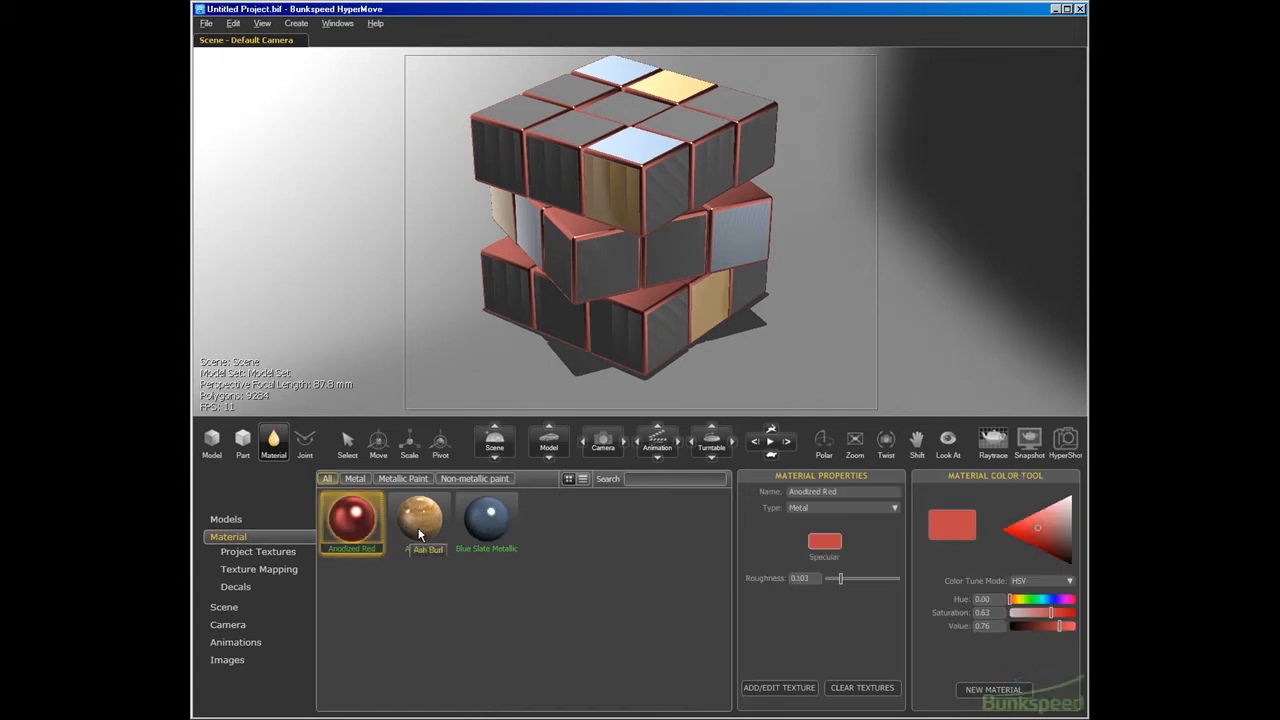
click(432, 527)
click(487, 520)
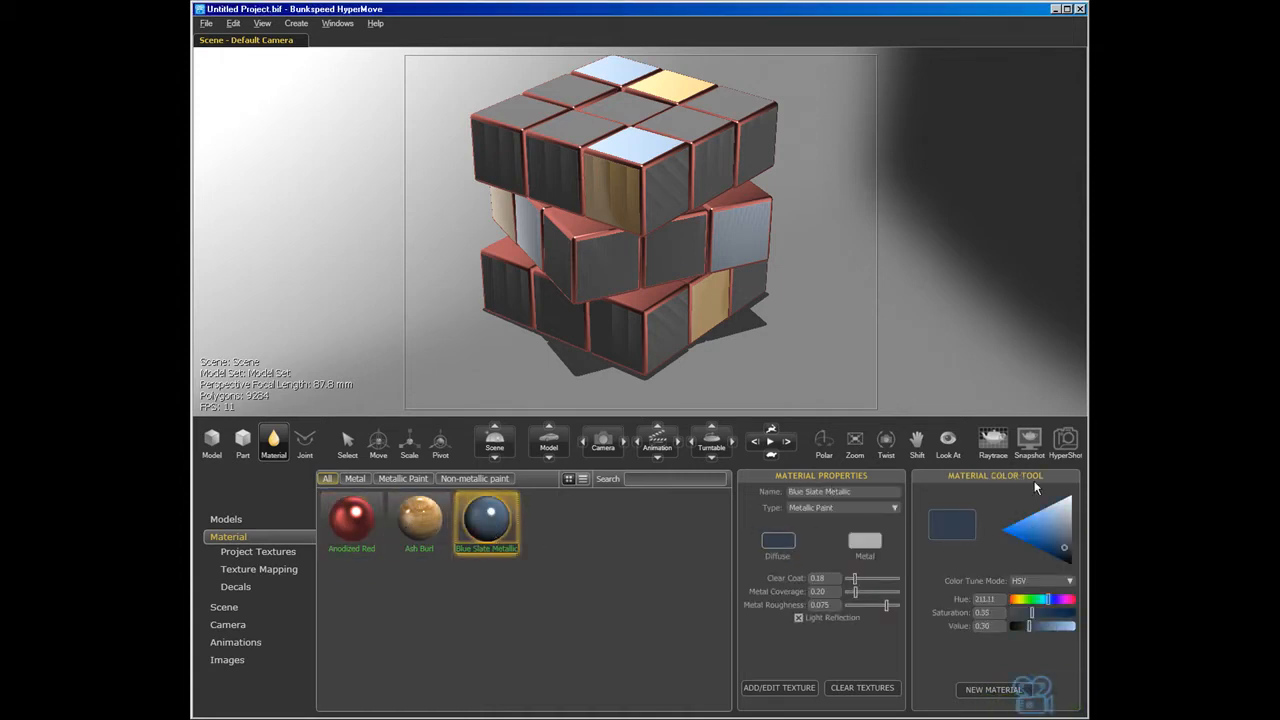
click(420, 524)
click(355, 522)
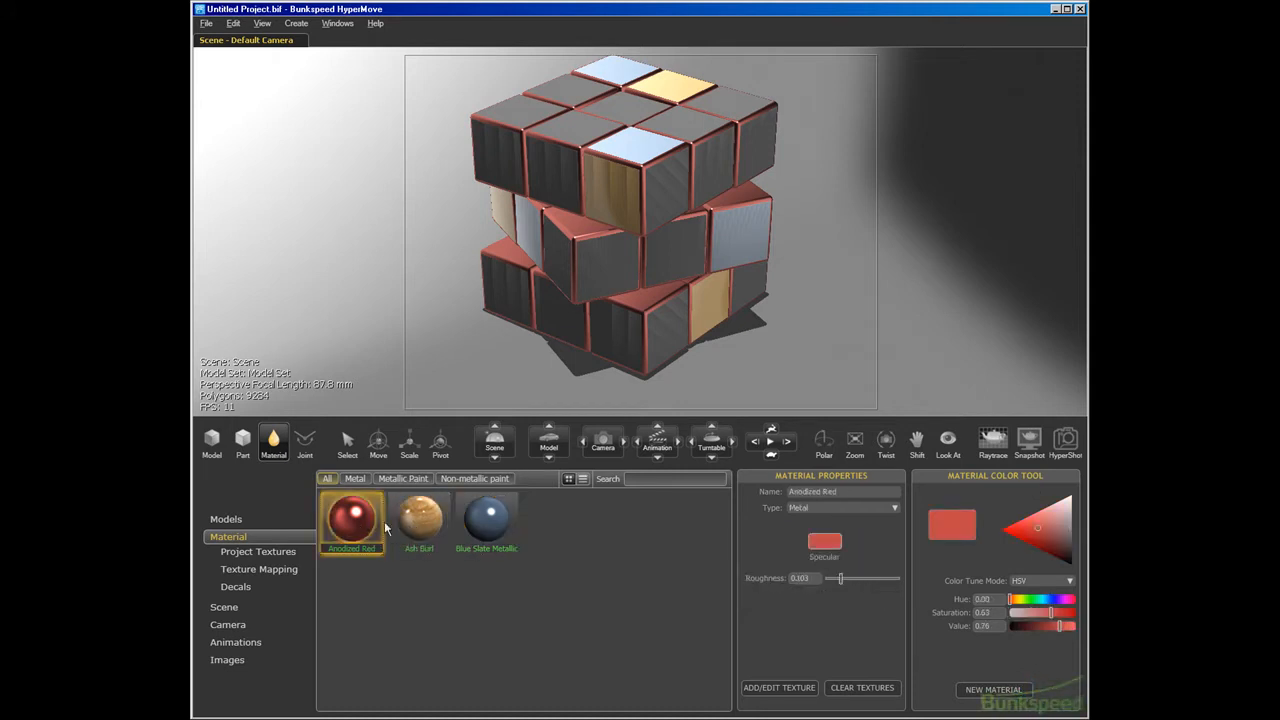
click(413, 530)
click(345, 526)
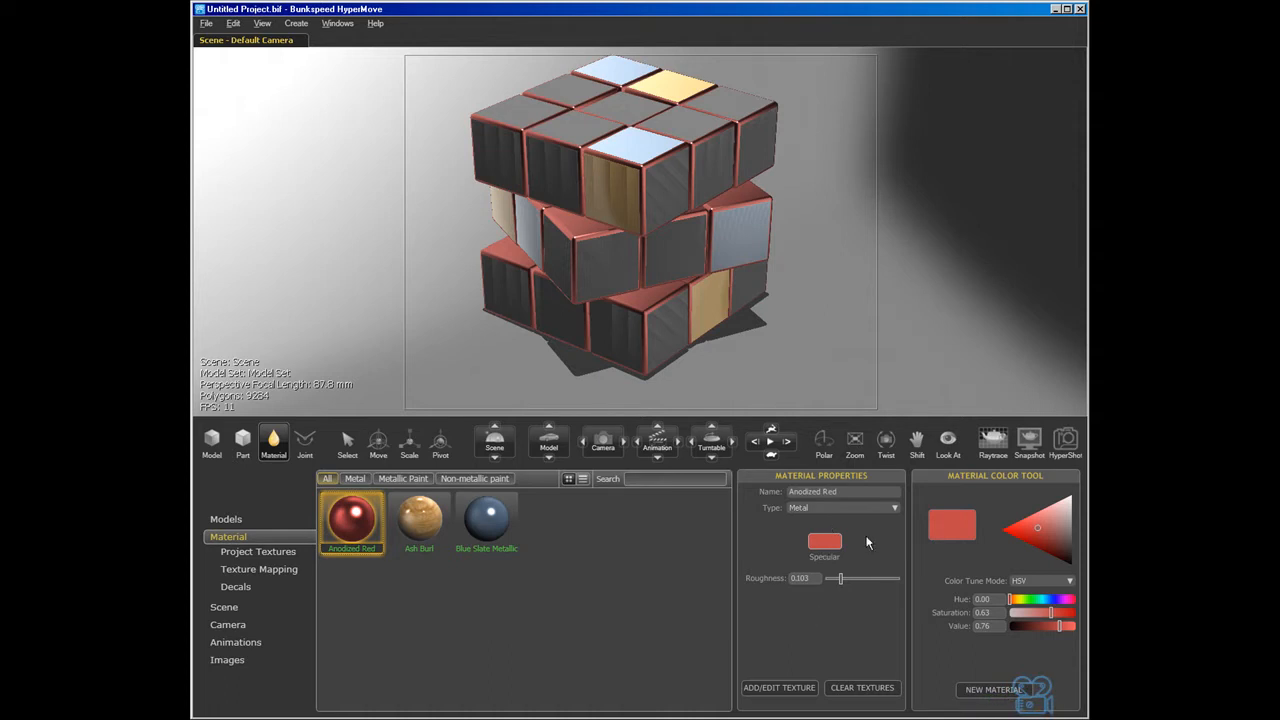
click(430, 535)
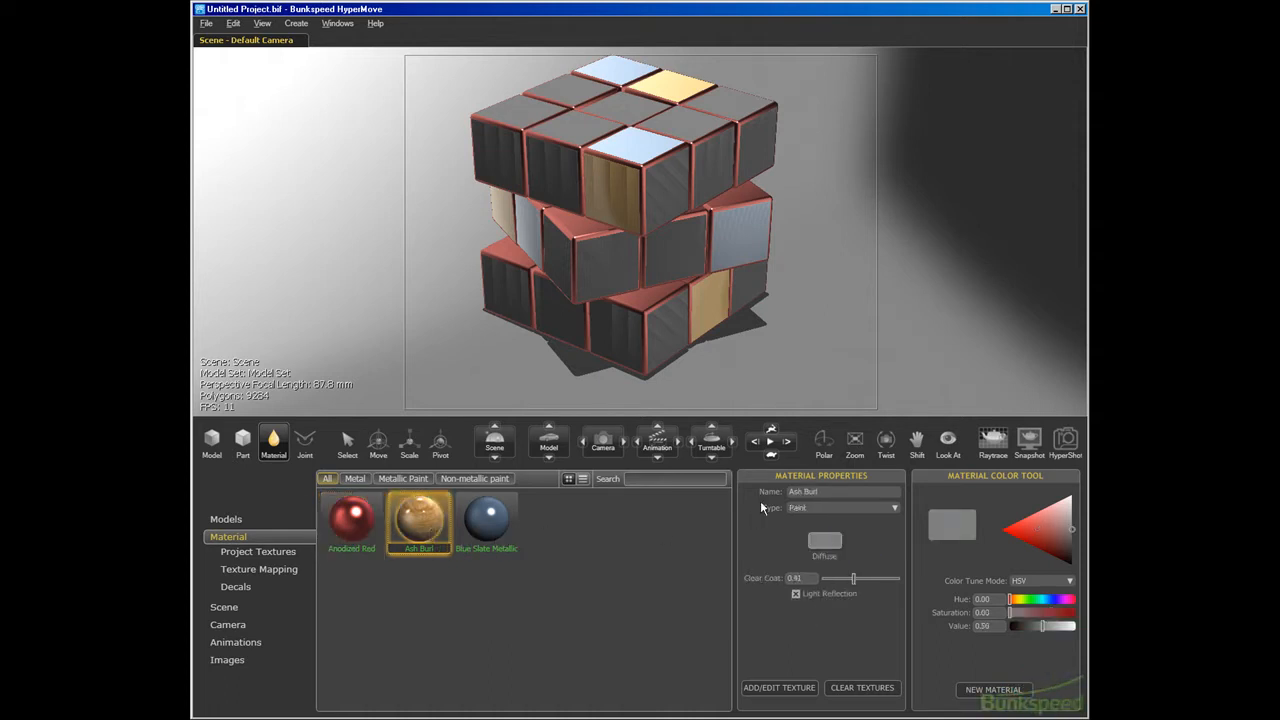
click(497, 527)
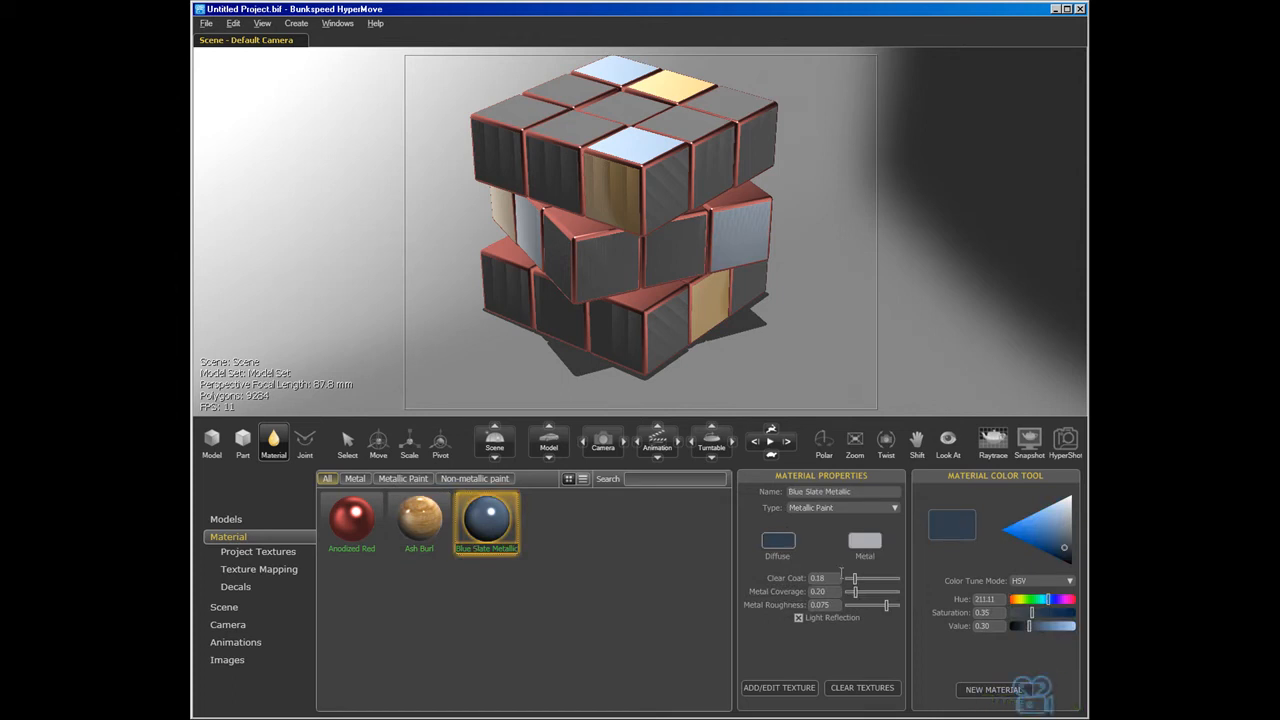
Step: Apply Blue Slate Metallic to the cube's body and change its diffuse color to a dark green with value 0.22
middle_drag(641, 153, 638, 228)
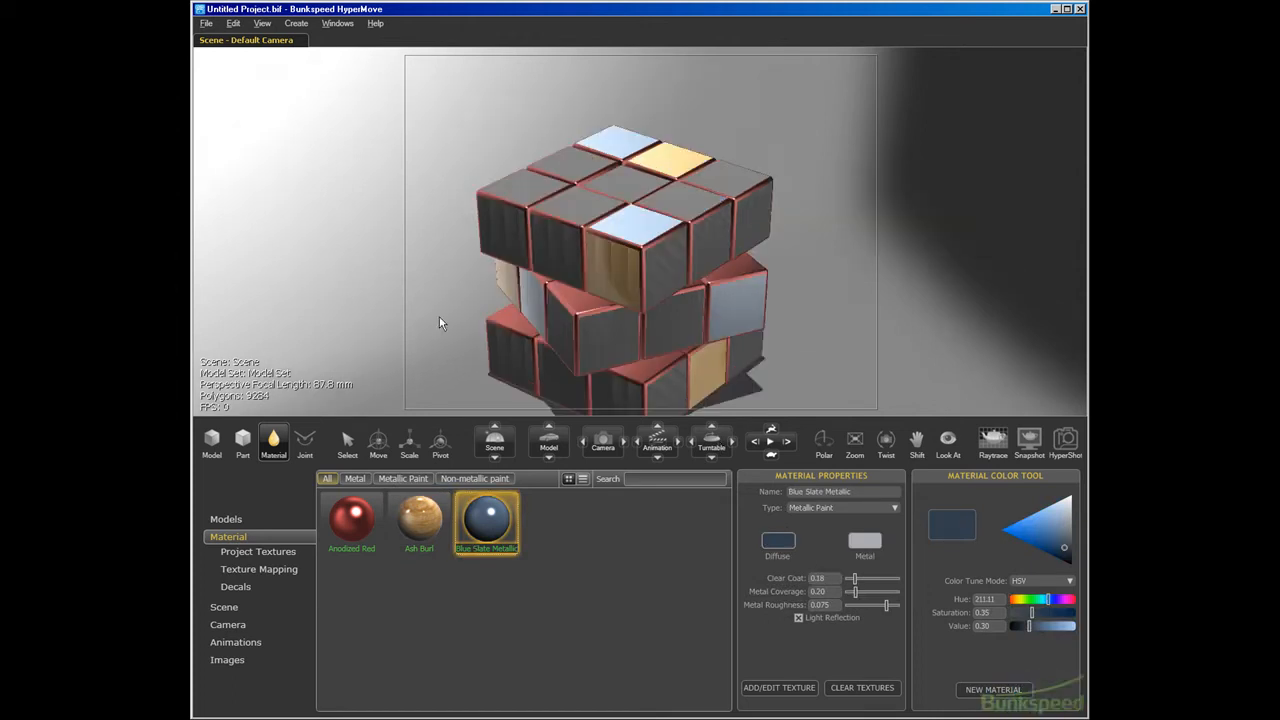
scroll(440, 320, up, 5)
drag(487, 518, 655, 280)
scroll(649, 278, up, 5)
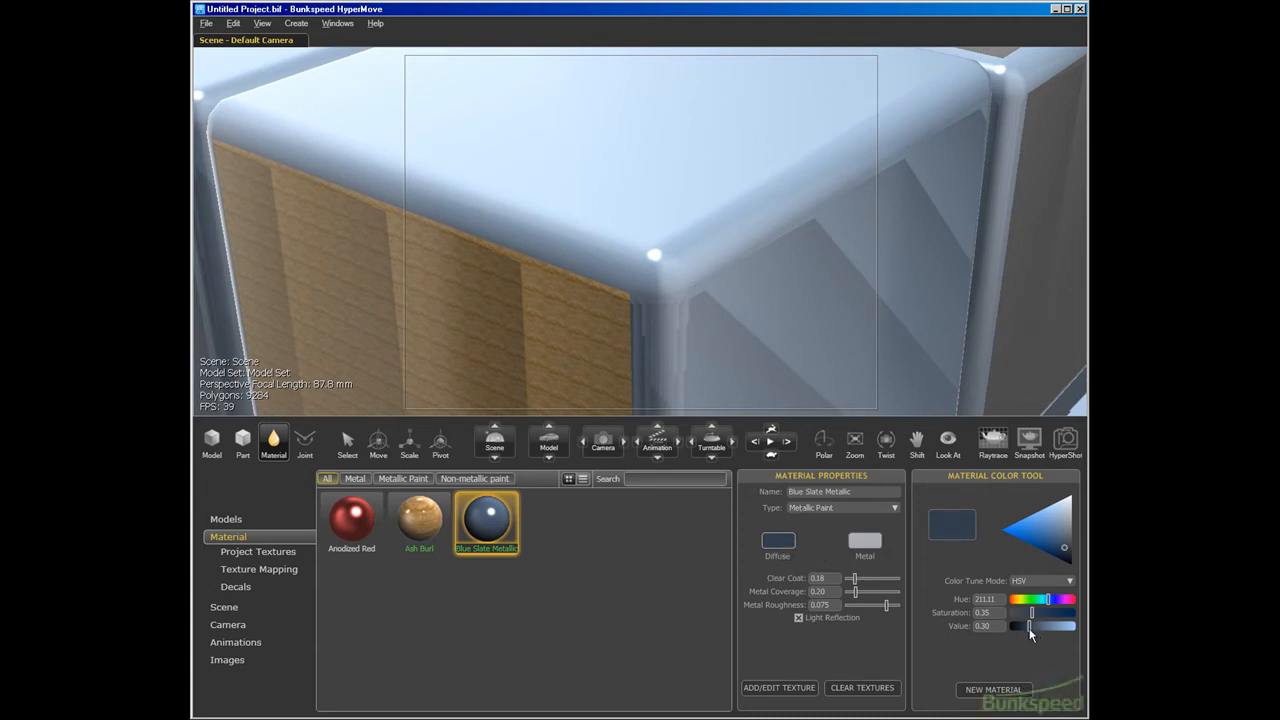
drag(1029, 627, 1076, 601)
drag(1049, 601, 1034, 604)
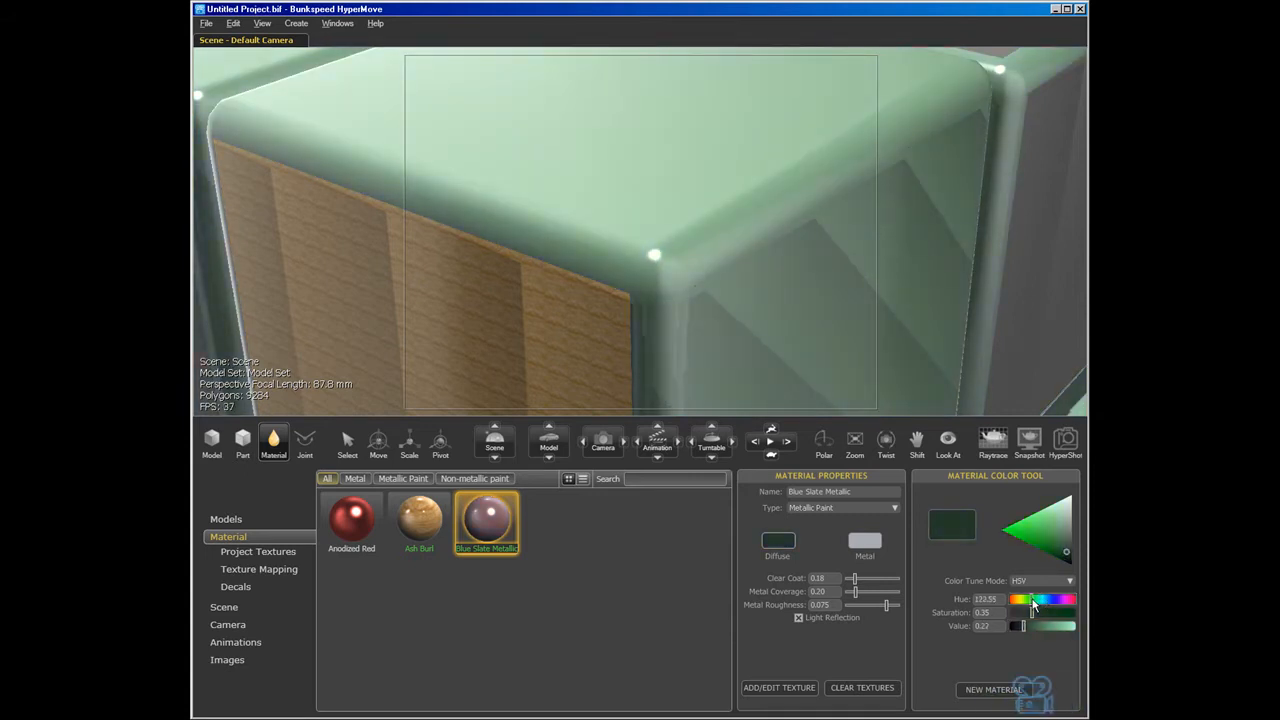
Step: Set the Metal color of Blue Slate Metallic to pure red with hue 360, saturation 1.00 and value 1.00
click(865, 541)
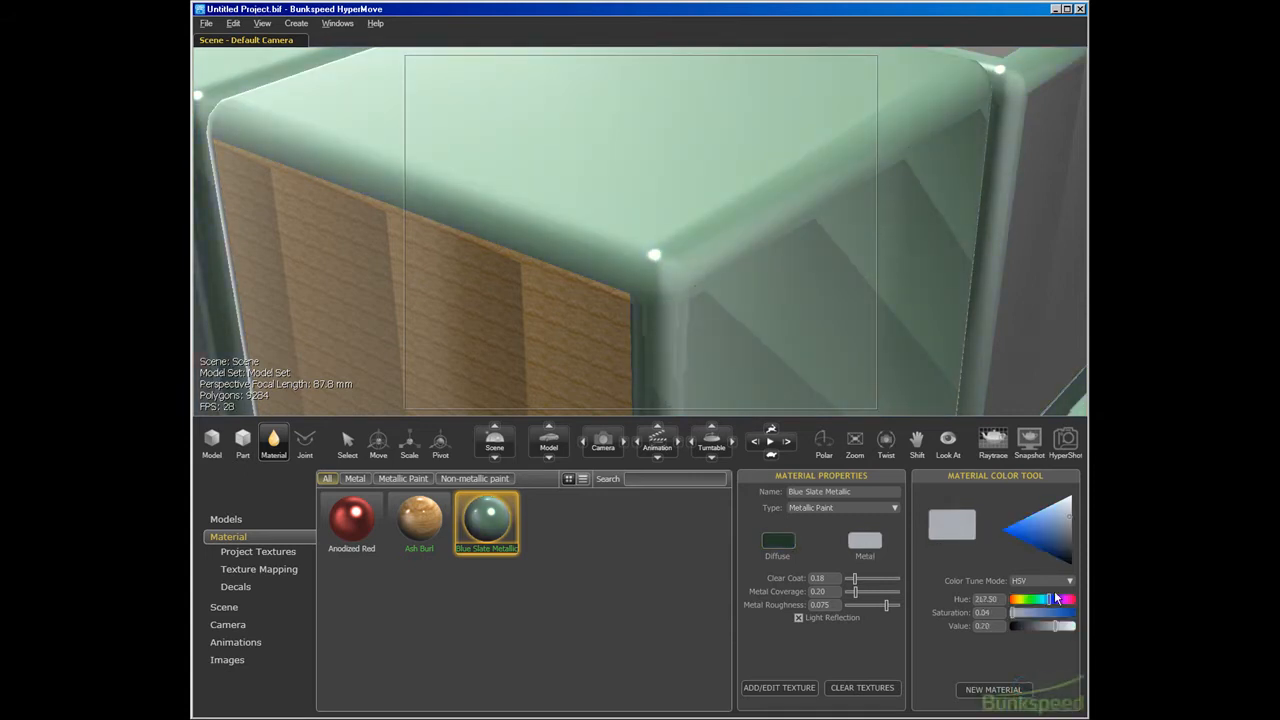
drag(1056, 599, 1087, 630)
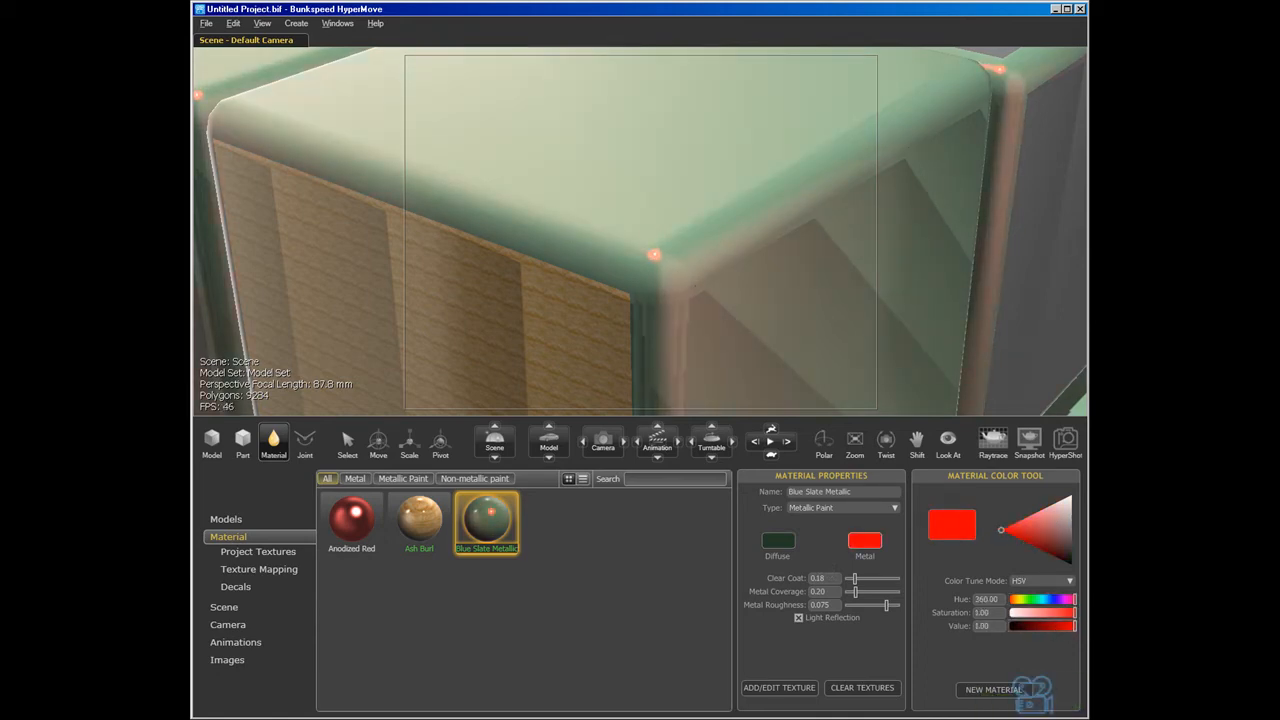
middle_drag(663, 320, 642, 265)
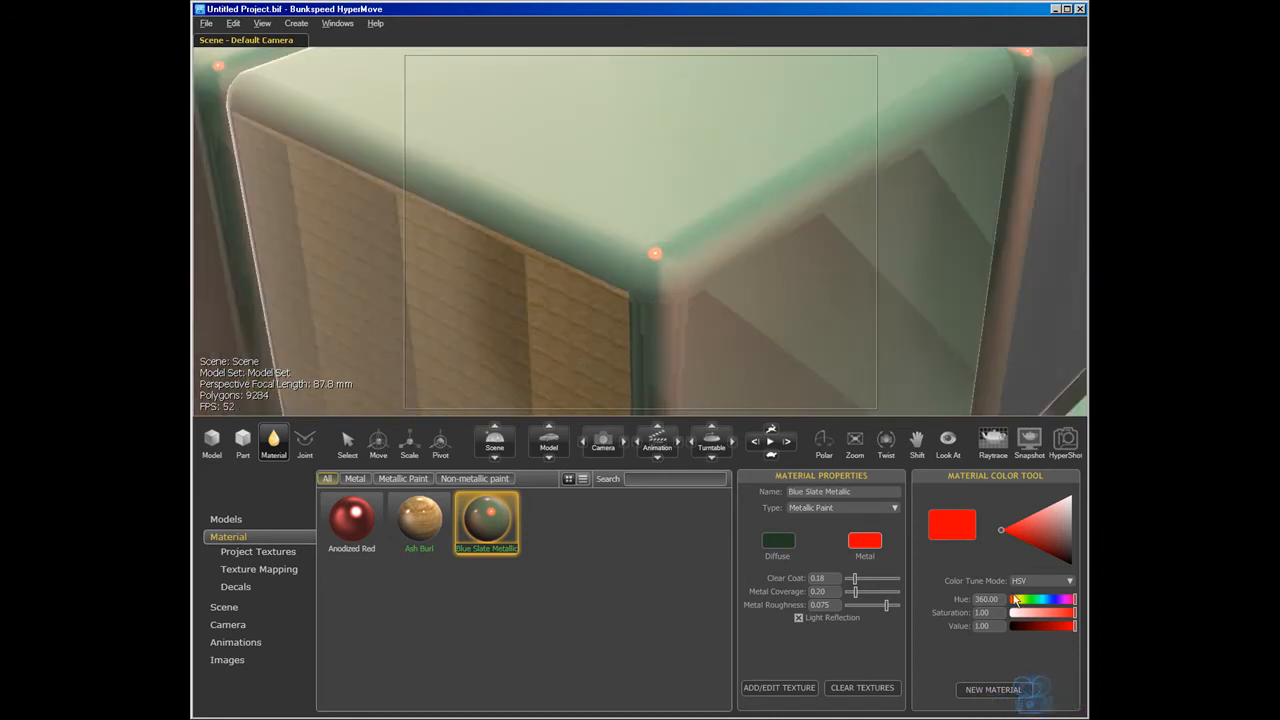
Step: Change the Metal color to light grey with saturation 0.00 and value 0.71, and set Metal Coverage to 0.42 and Metal Roughness to 0.071
click(1029, 616)
drag(1029, 616, 1058, 627)
mouse_move(670, 303)
middle_down()
mouse_move(672, 278)
mouse_move(675, 325)
middle_up()
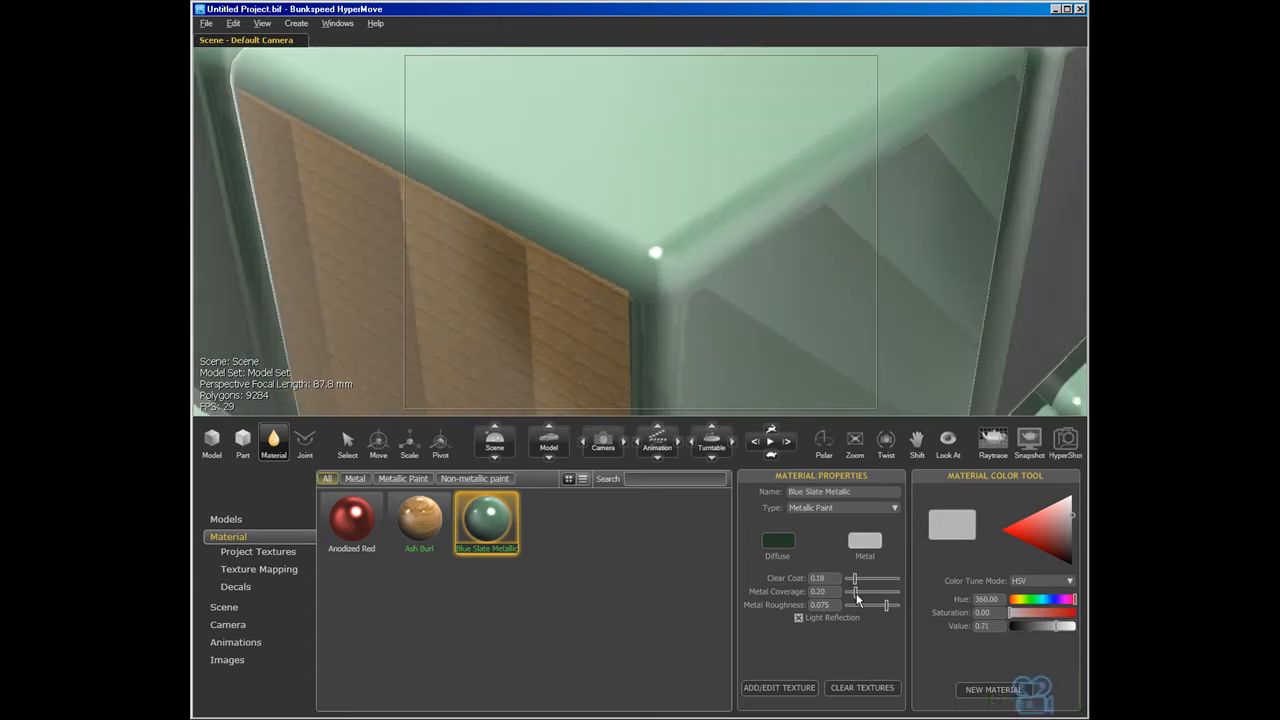
mouse_move(856, 593)
mouse_down()
mouse_move(882, 592)
mouse_move(857, 606)
mouse_move(884, 607)
mouse_up()
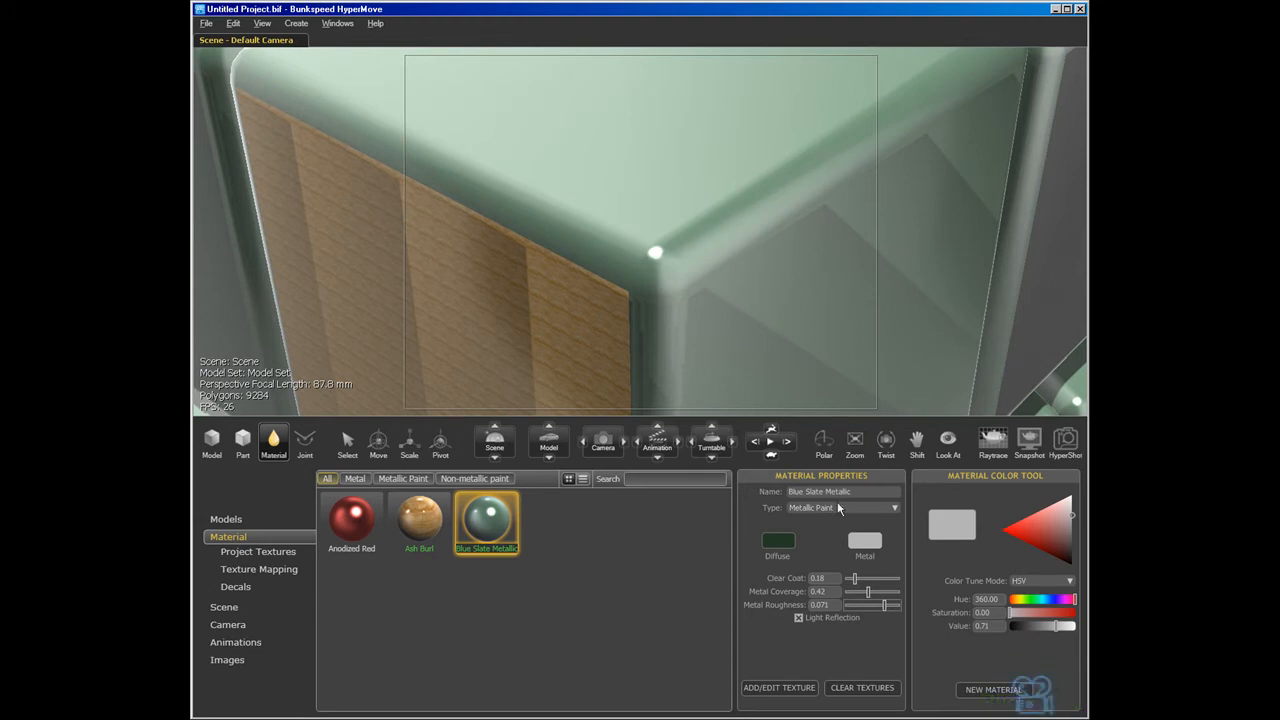
Step: Apply the Ash Burl material to the cube's body, replacing the green metallic paint, and show the wood grain up close
scroll(645, 245, down, 2)
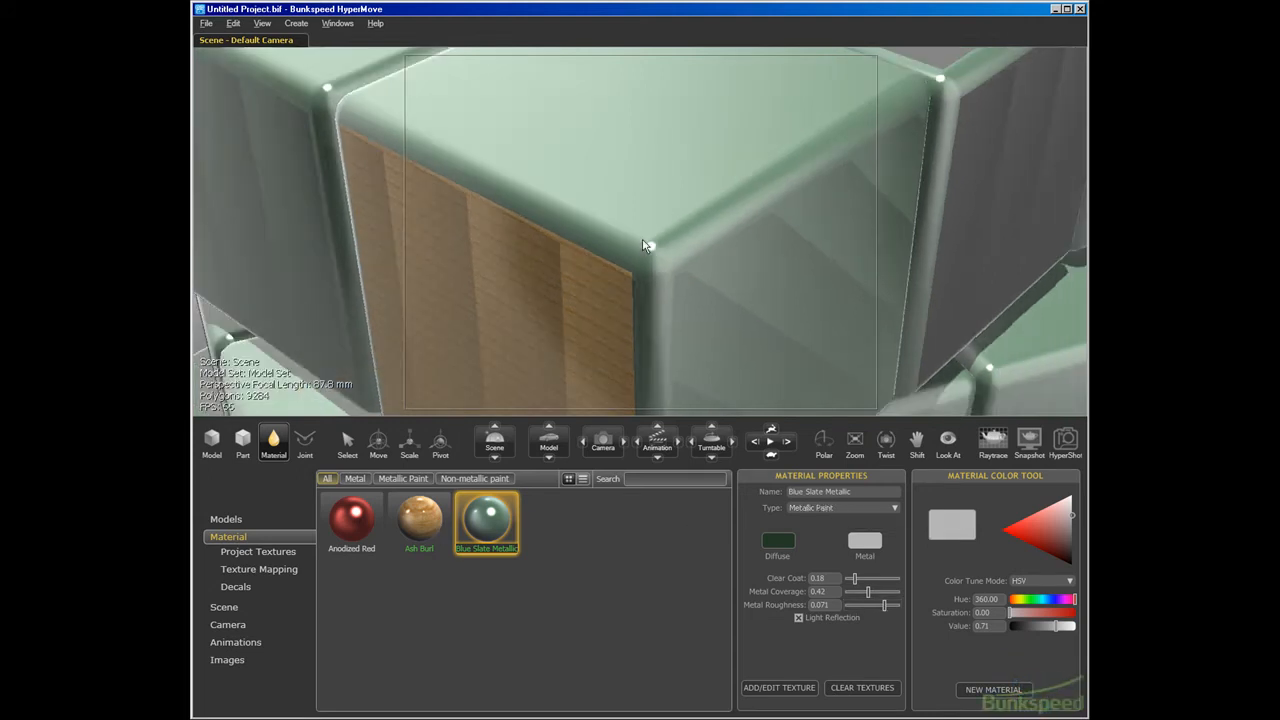
click(576, 305)
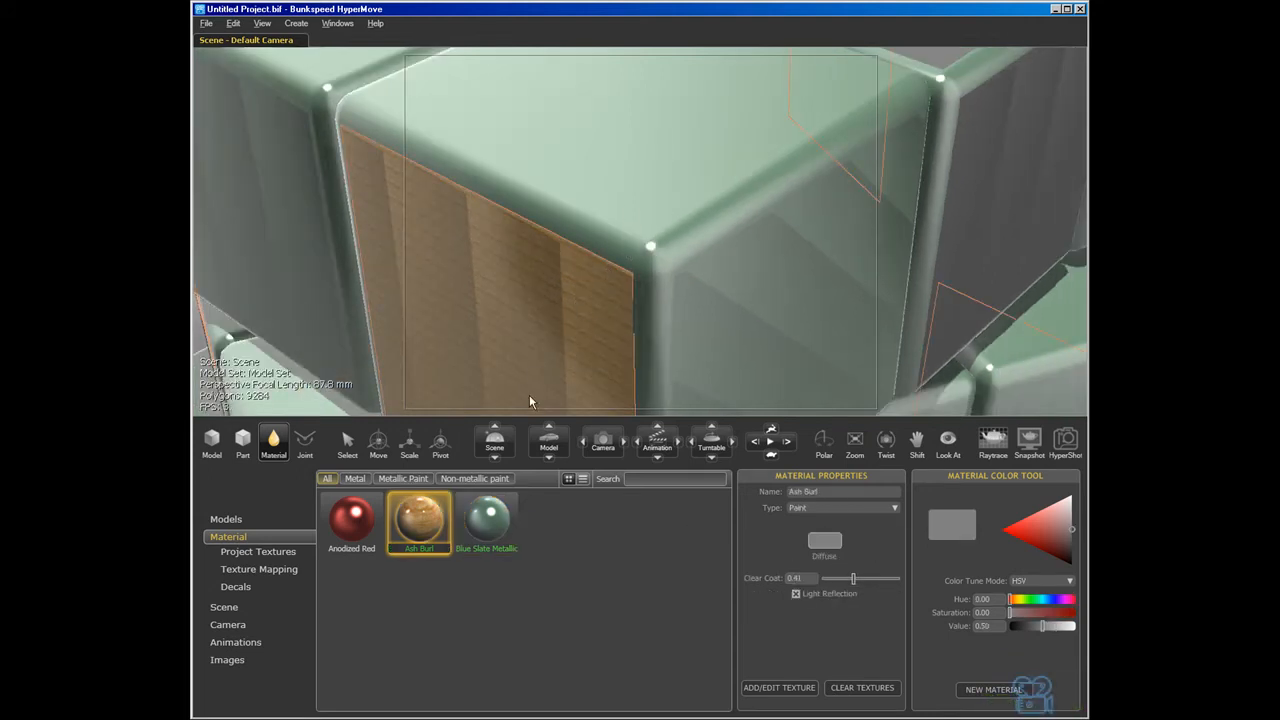
drag(425, 521, 654, 268)
shift+right_click(736, 276)
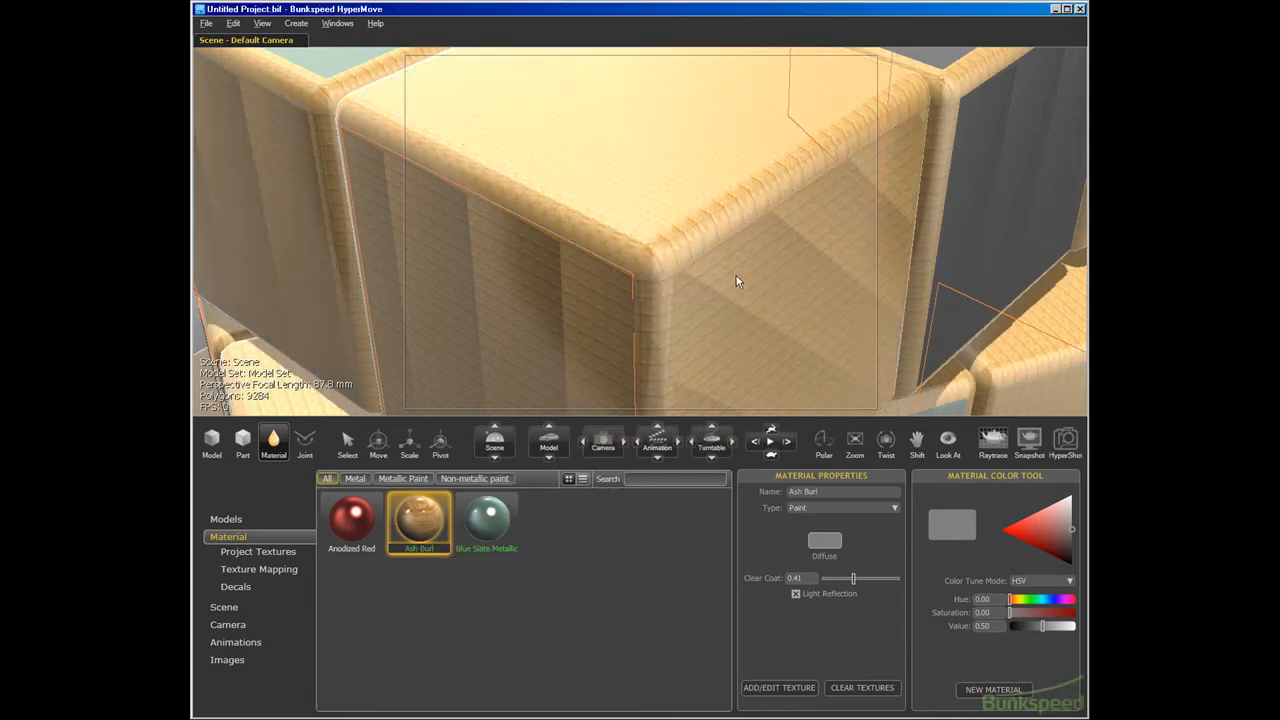
alt+right_drag(549, 281, 685, 276)
alt+drag(685, 276, 625, 219)
alt+drag(680, 173, 654, 291)
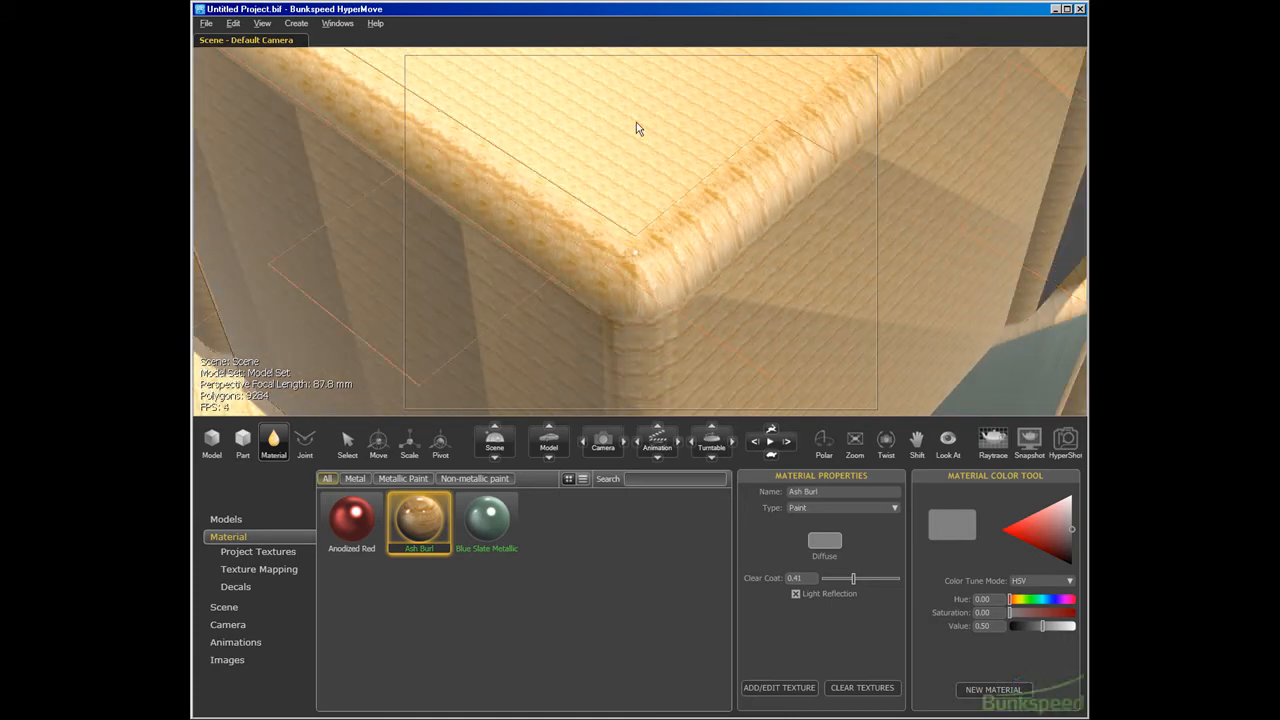
Step: Open the texture mapping of Ash Burl and set both Horizontal Tile and Vertical Tile to 1
click(779, 687)
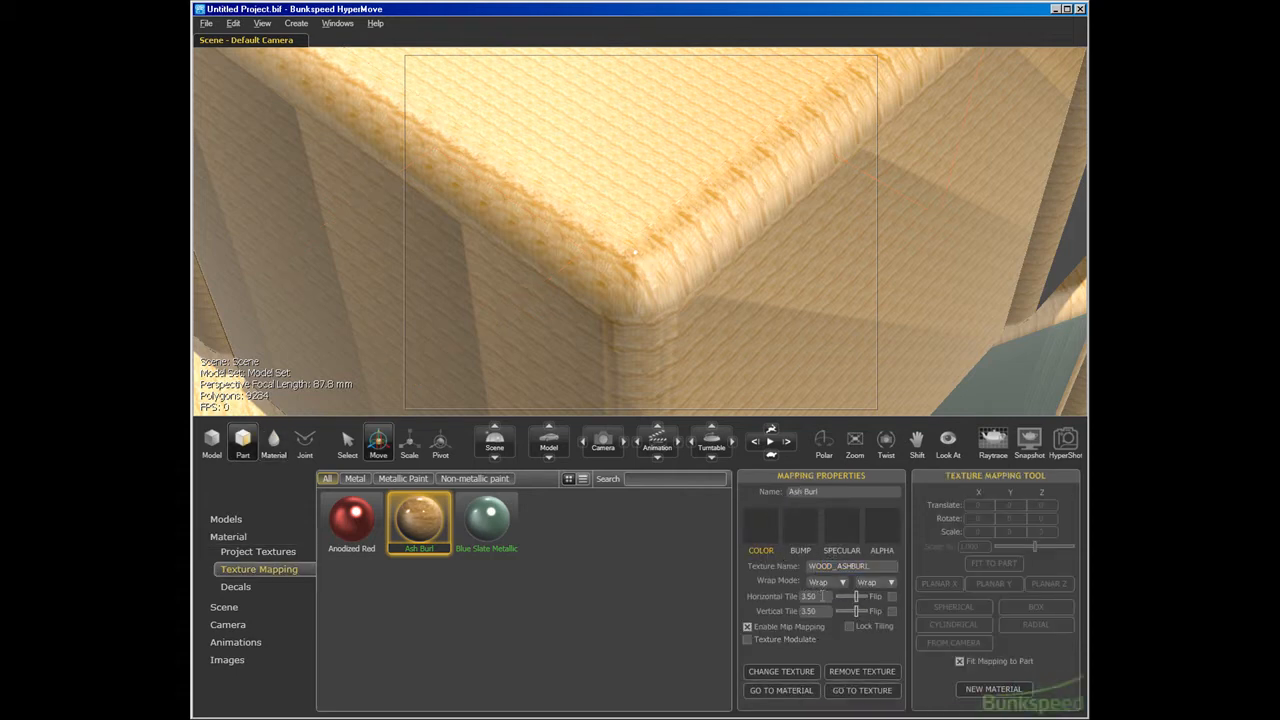
drag(826, 596, 724, 595)
text(1)
key(Return)
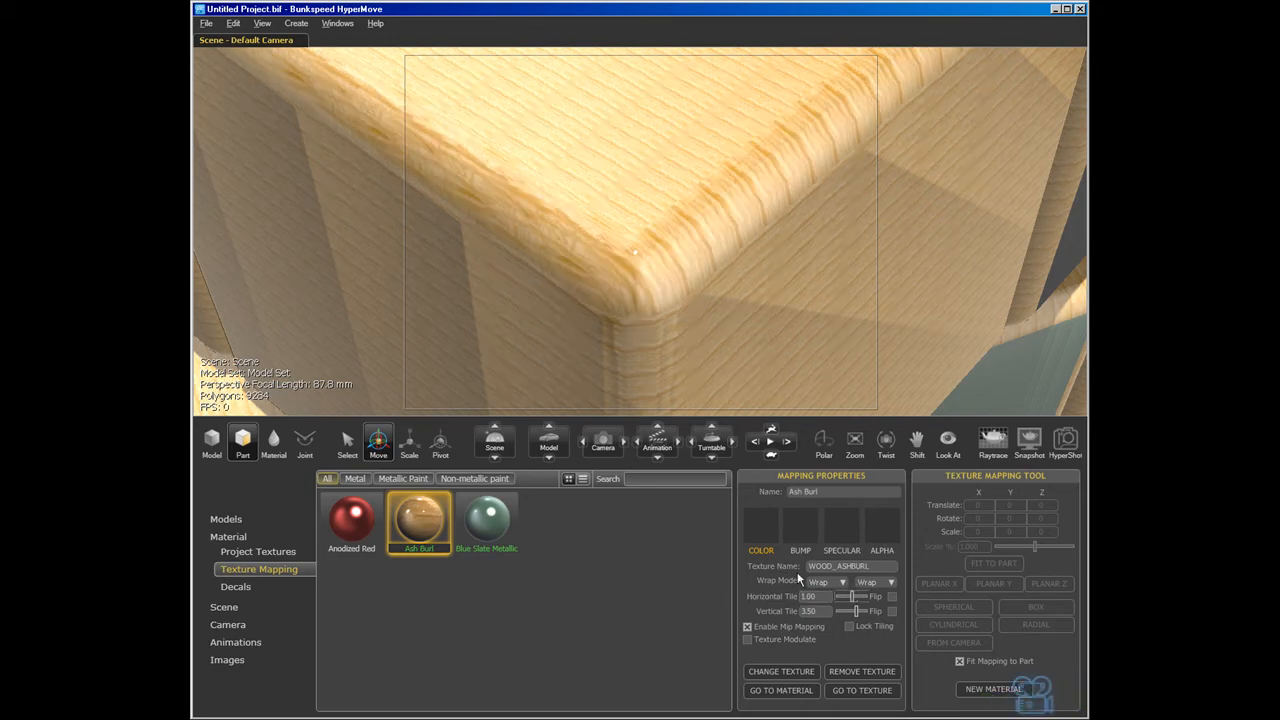
drag(826, 611, 724, 611)
text(1)
key(Return)
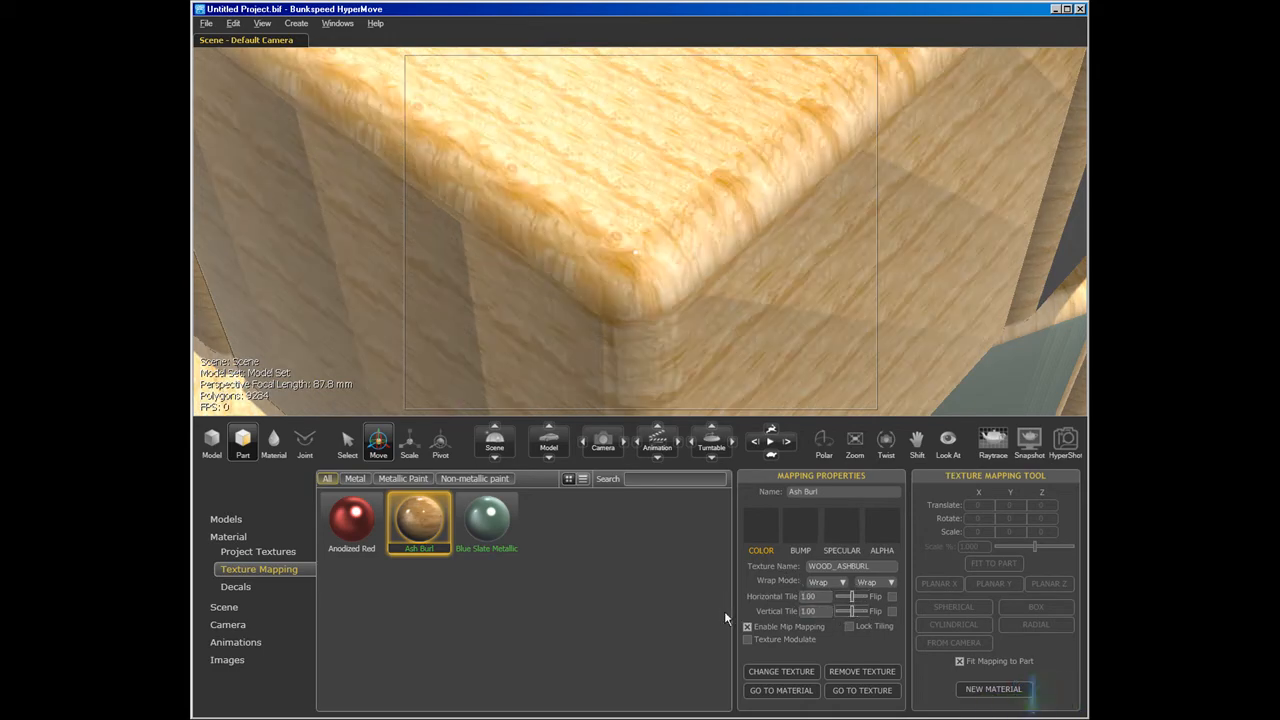
Step: Select the wooden face part on top of the corner block in part mode and give it Box texture mapping
mouse_move(769, 263)
mouse_down()
mouse_move(717, 260)
mouse_move(746, 260)
mouse_up()
drag(678, 185, 655, 212)
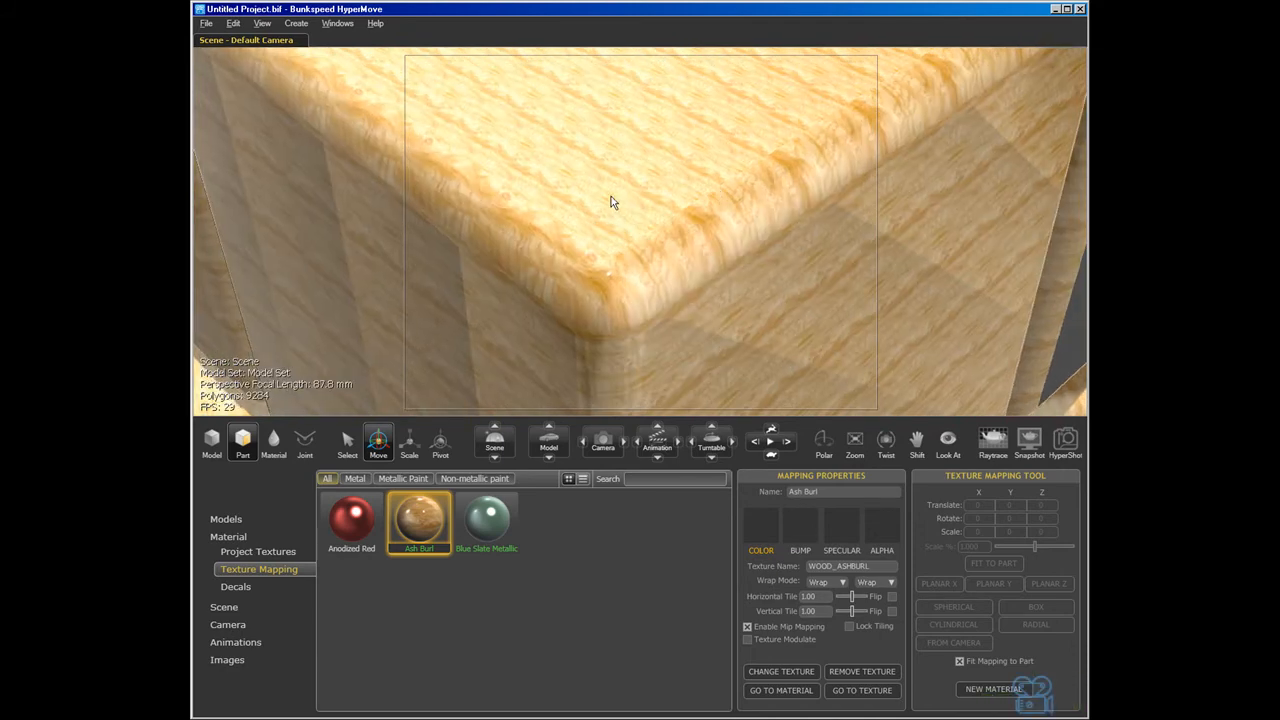
click(615, 150)
click(377, 441)
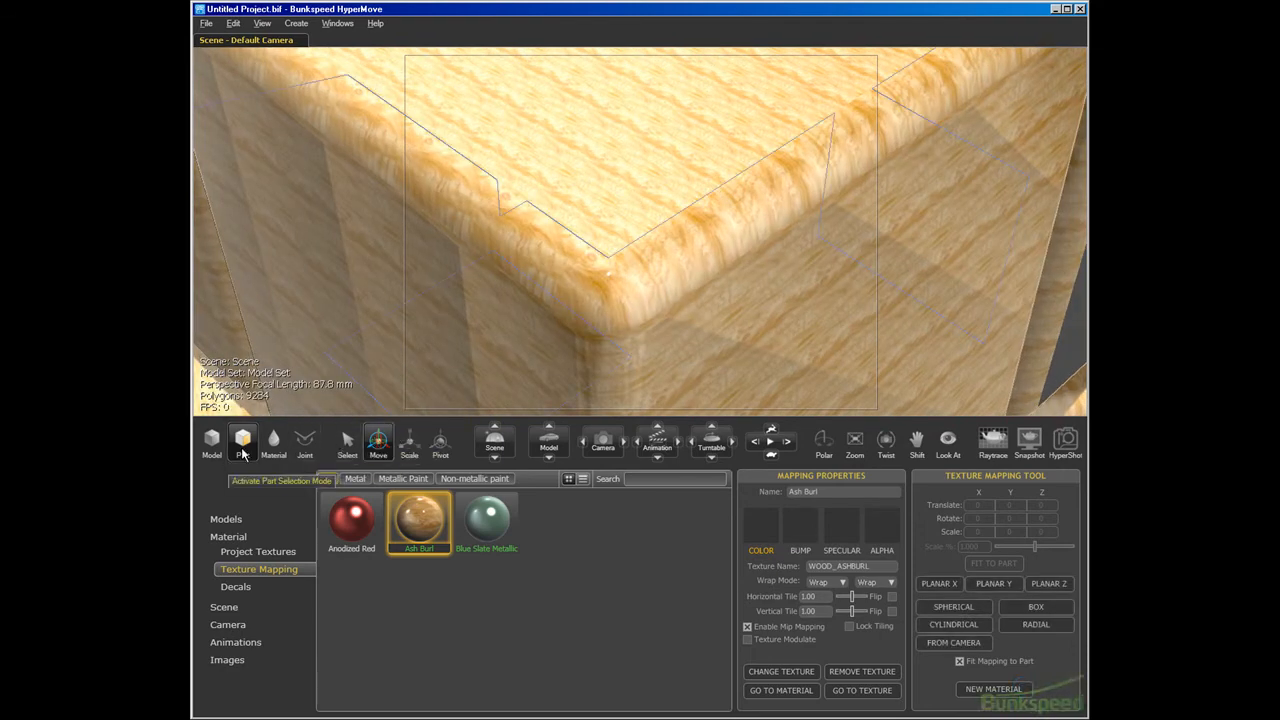
click(243, 445)
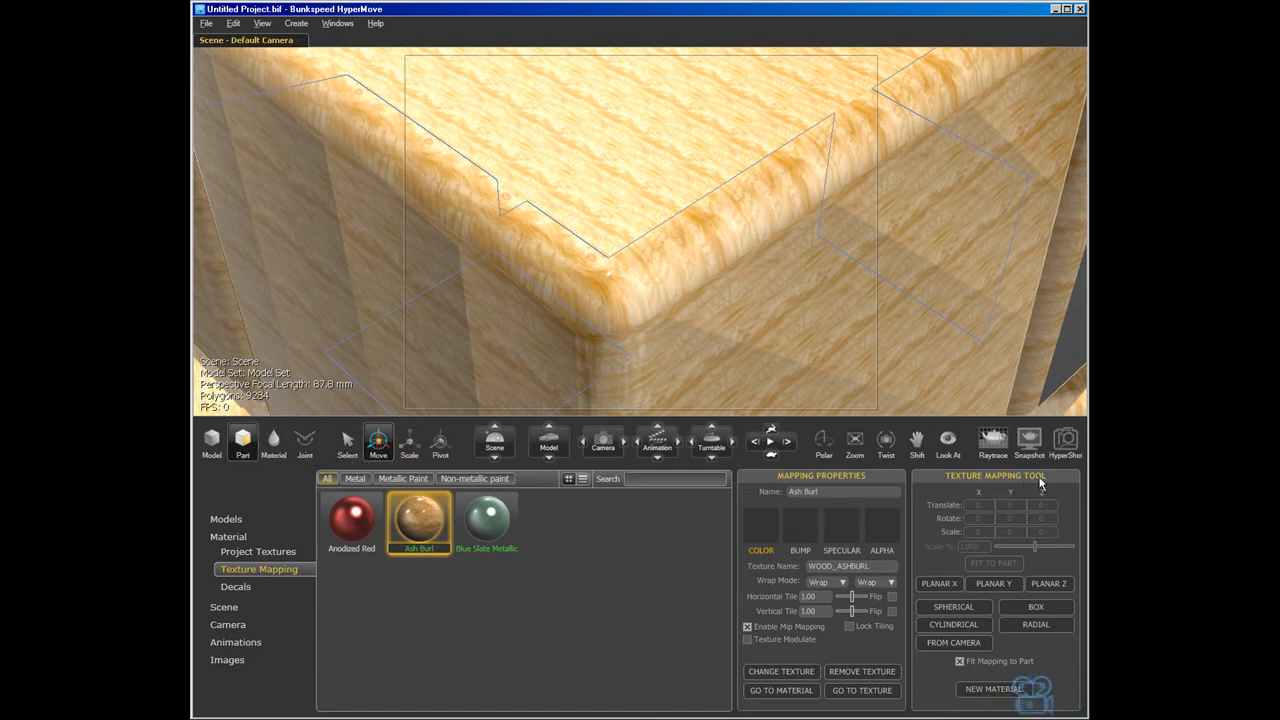
click(1036, 606)
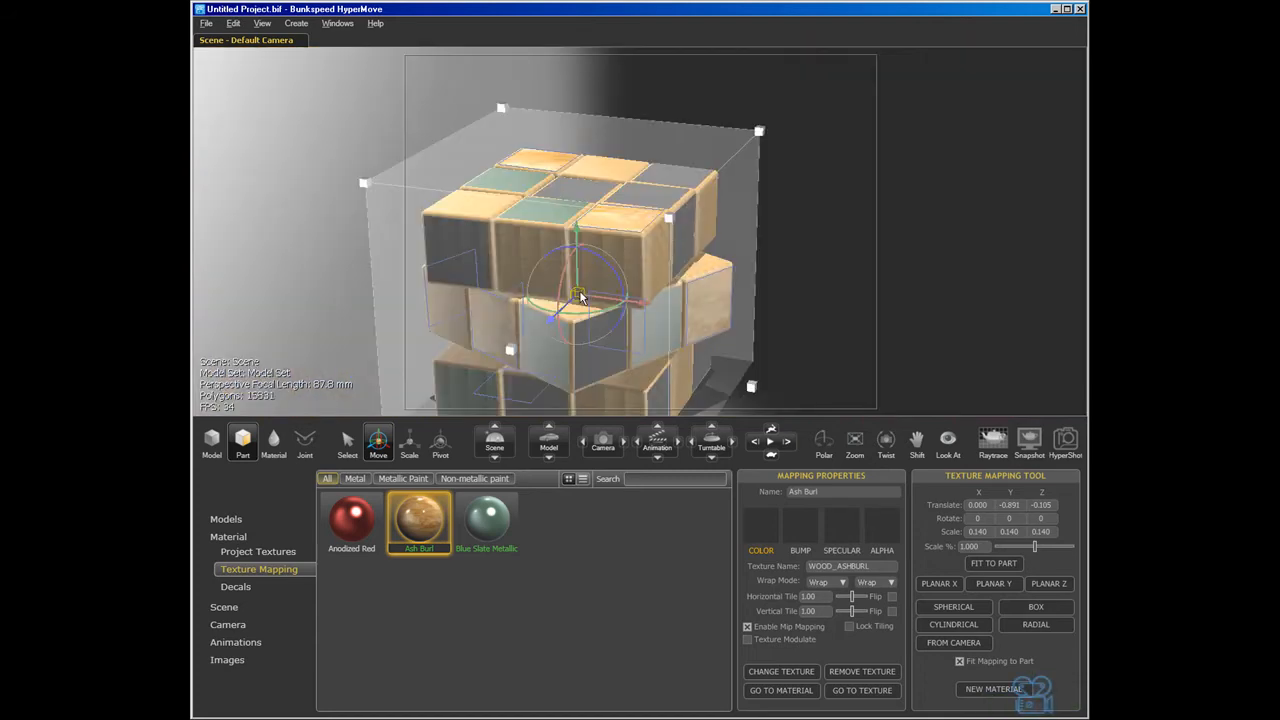
Step: Try Spherical and Cylindrical texture mapping on the selected part, and return it to Box mapping
middle_drag(580, 297, 742, 291)
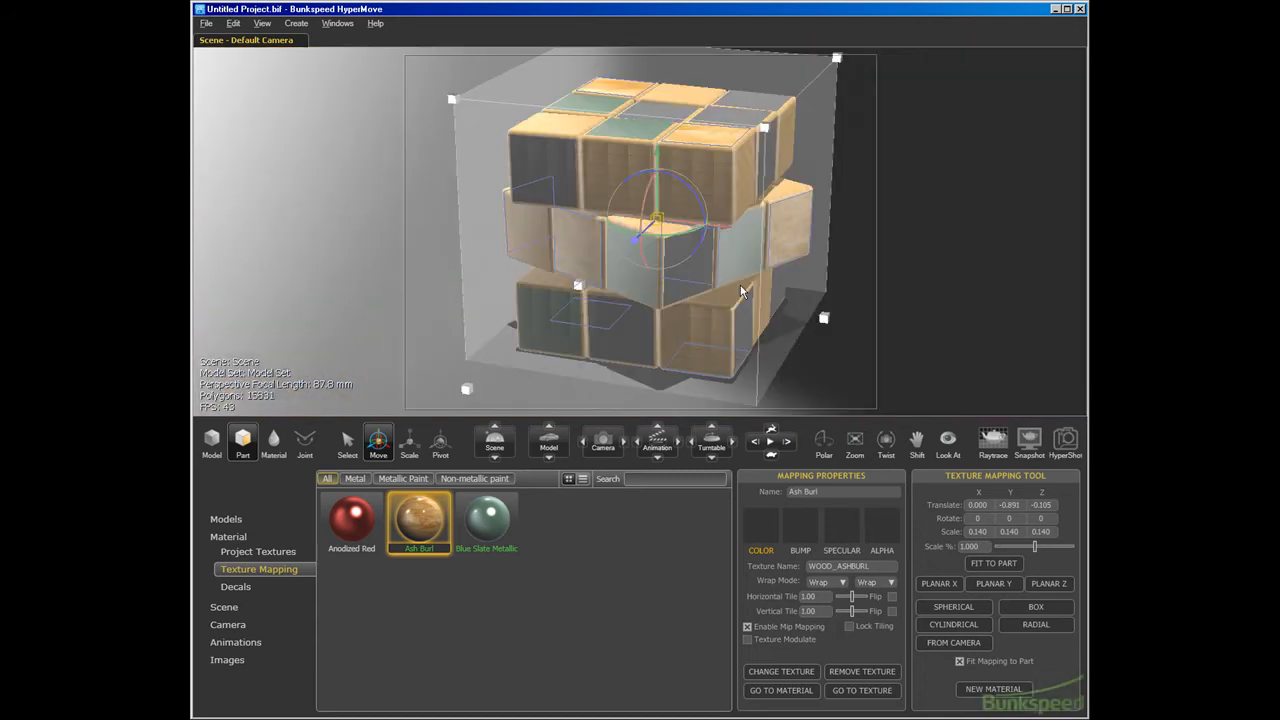
drag(811, 297, 640, 120)
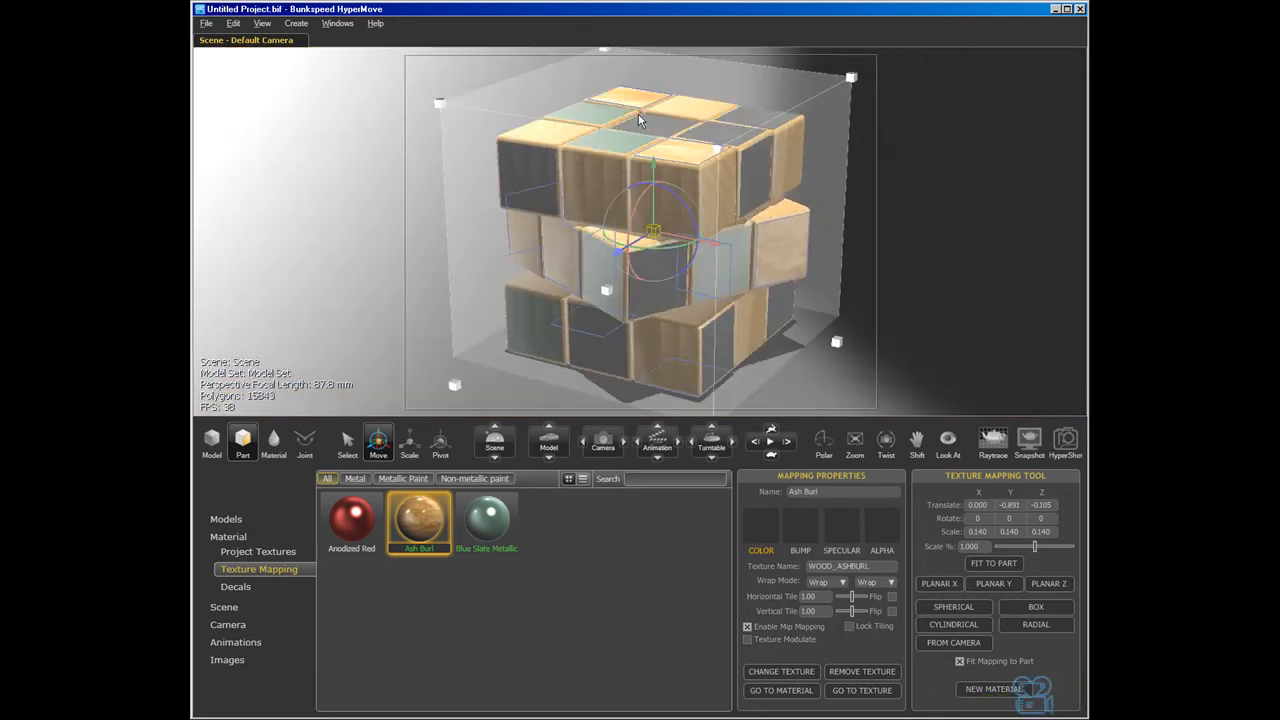
click(962, 608)
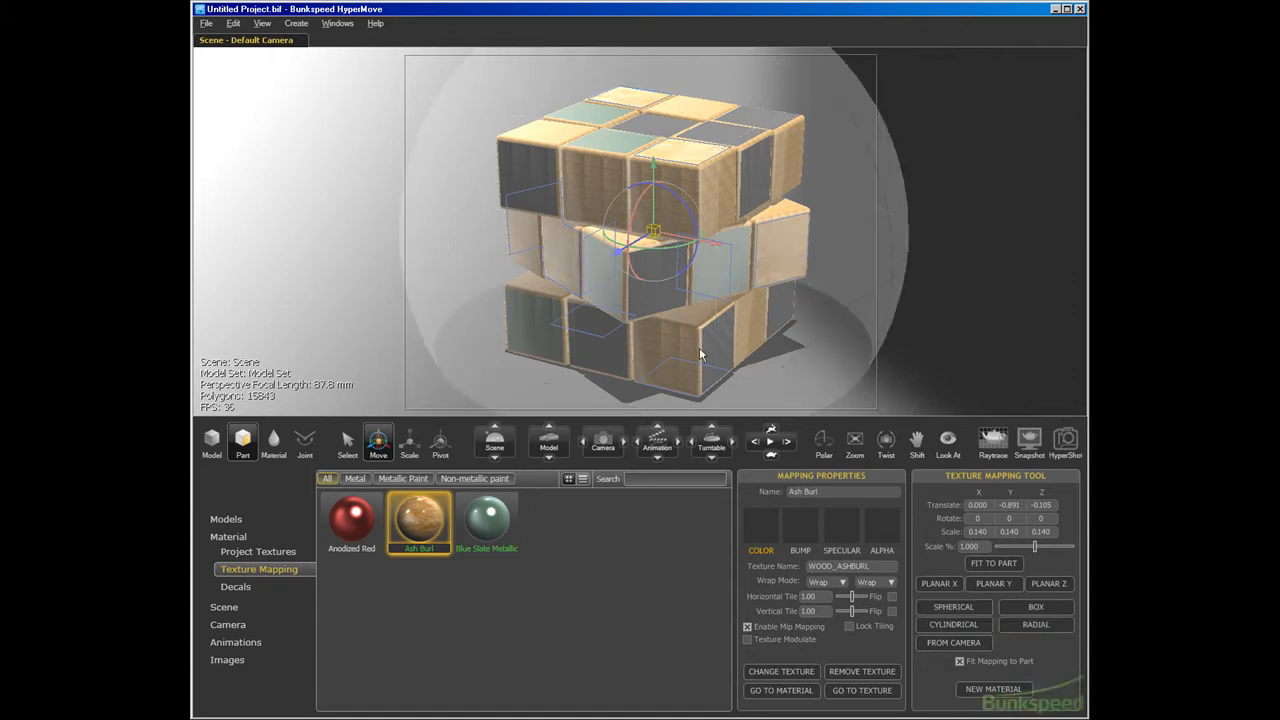
click(970, 626)
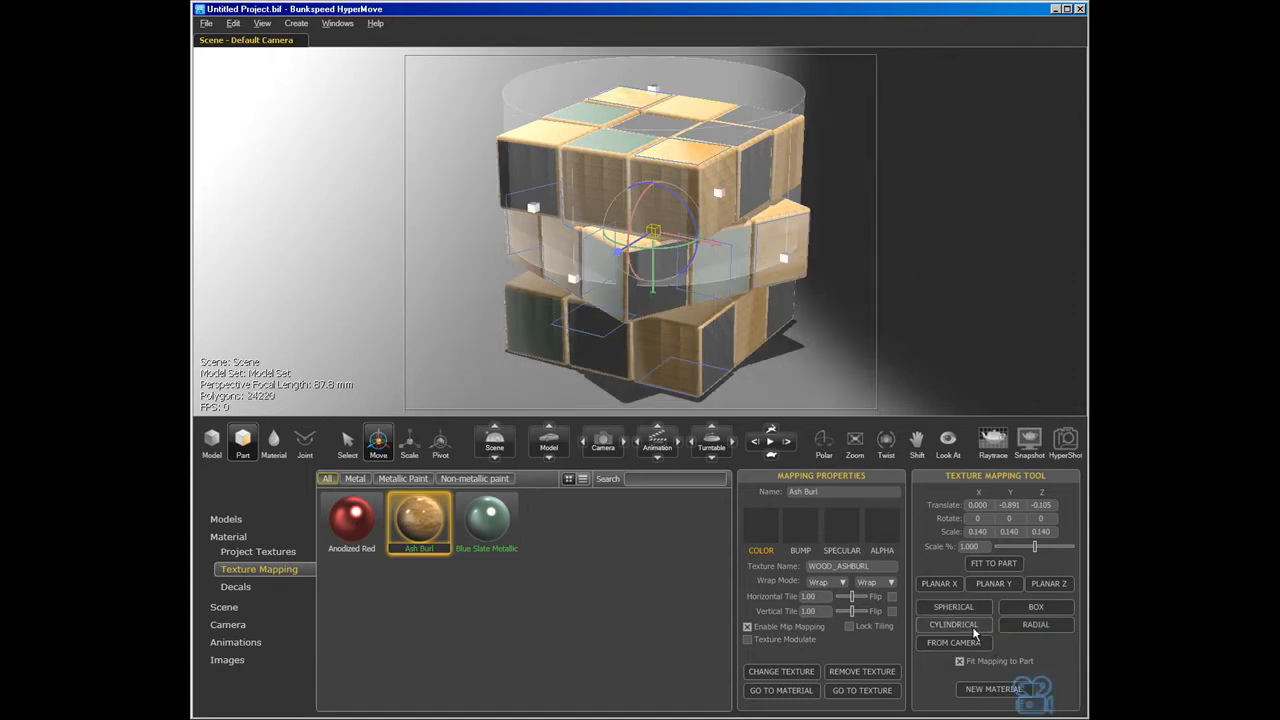
click(1037, 607)
Step: Apply Box texture mapping to the wooden side-face part of the upper corner block
scroll(639, 300, up, 5)
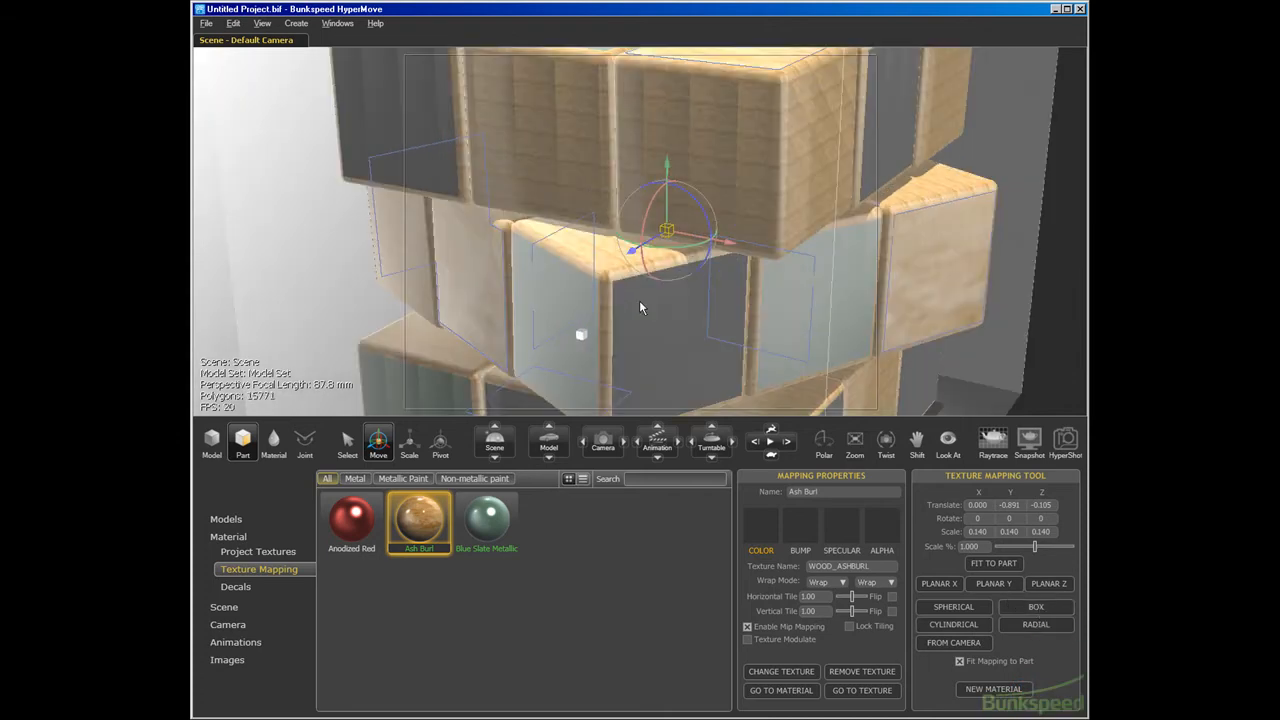
drag(753, 313, 663, 248)
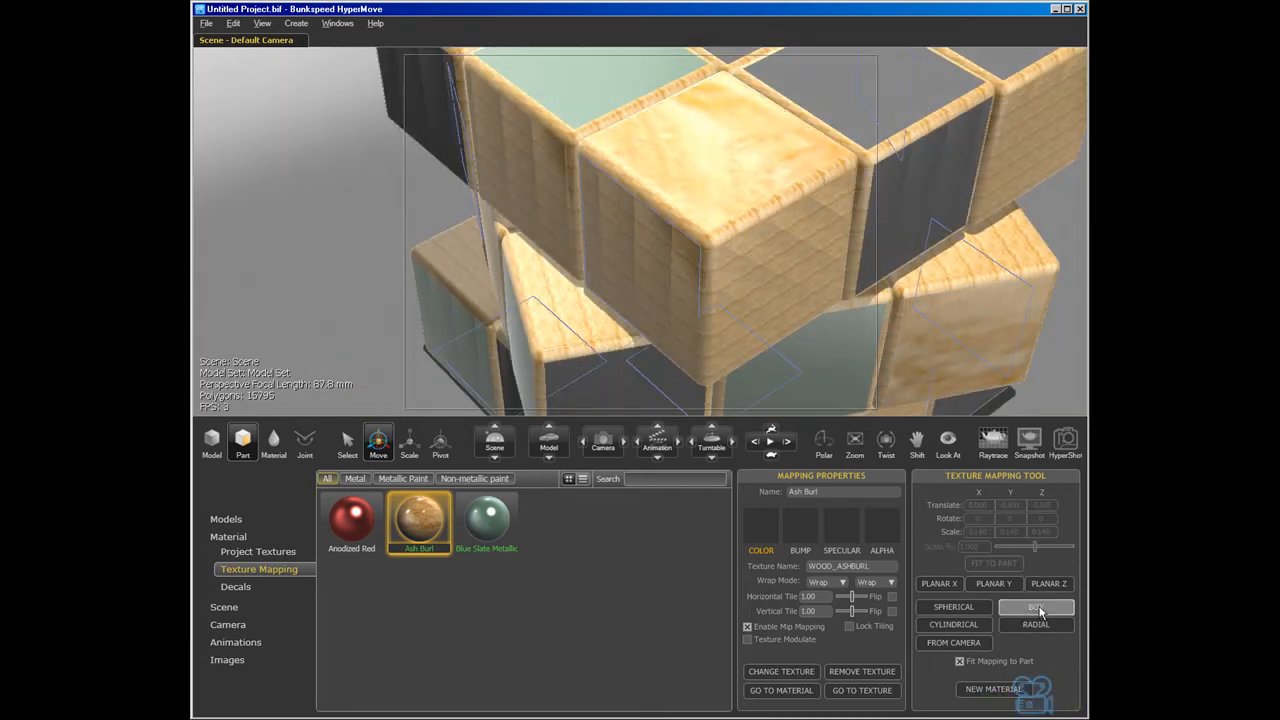
click(1036, 608)
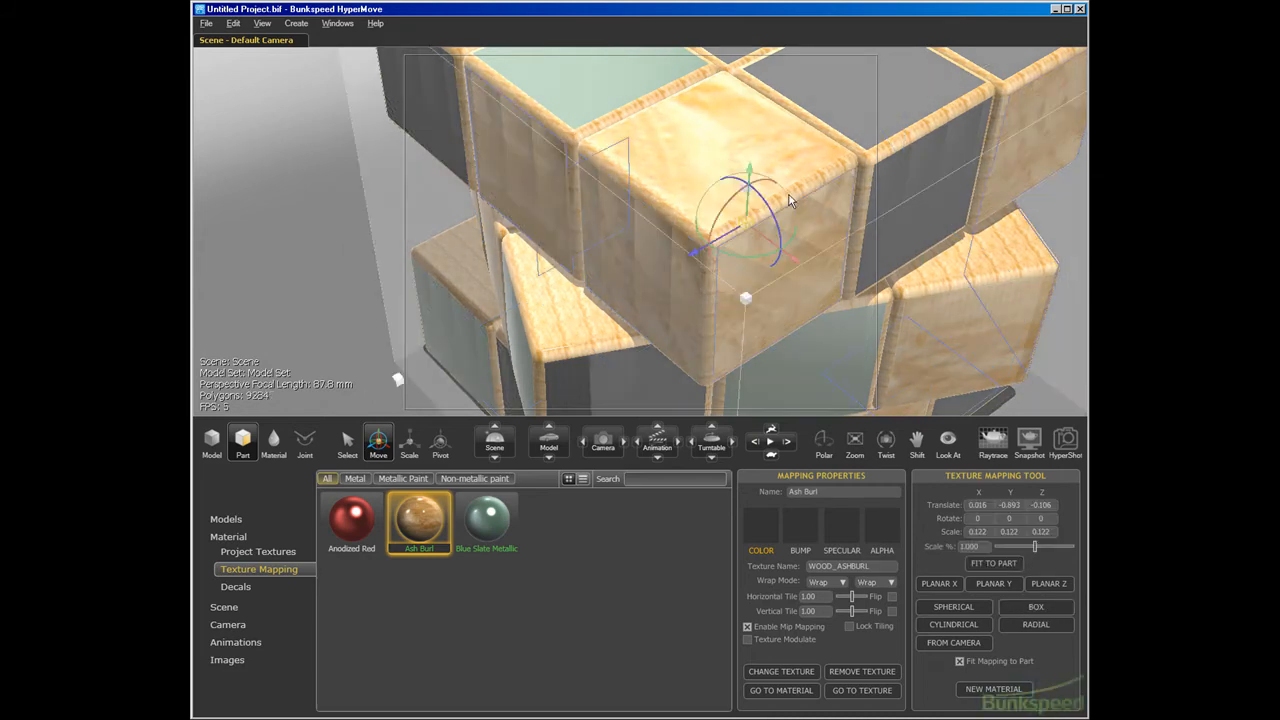
Step: Apply Planar Y texture mapping to the selected part of the upper corner block
click(980, 585)
alt+right_drag(469, 294, 608, 303)
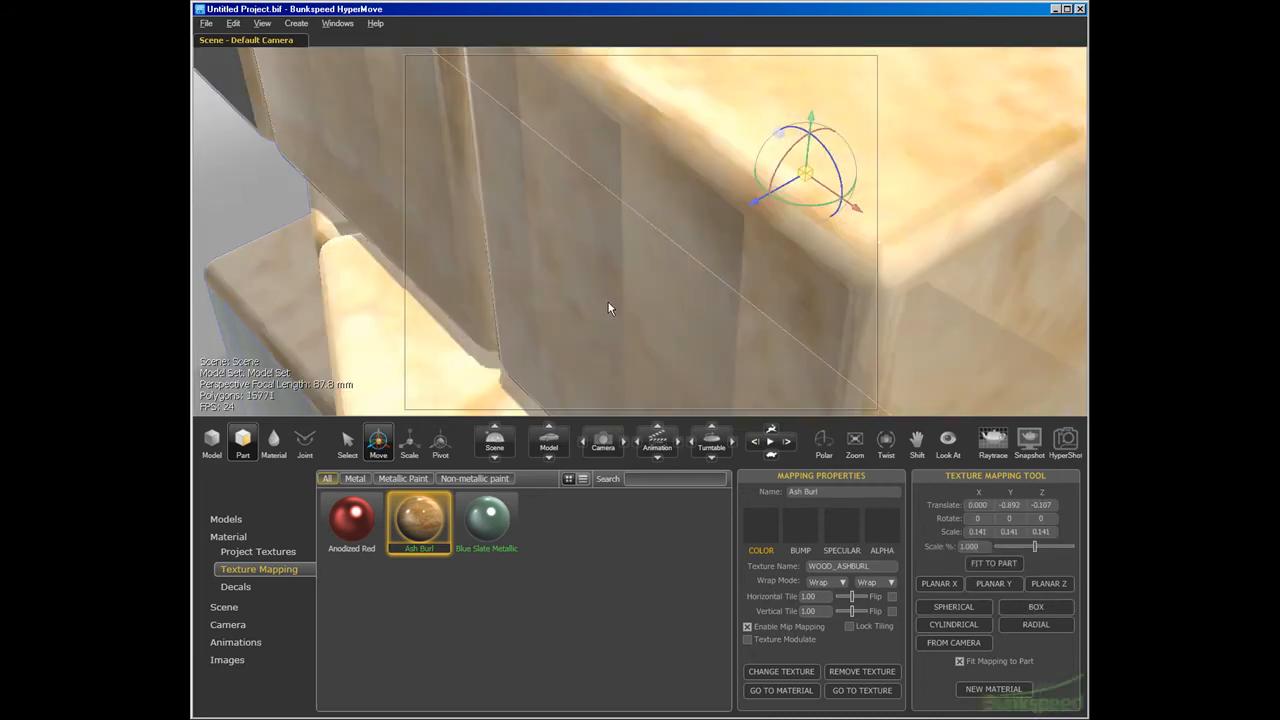
alt+middle_drag(608, 303, 426, 342)
alt+drag(530, 297, 592, 320)
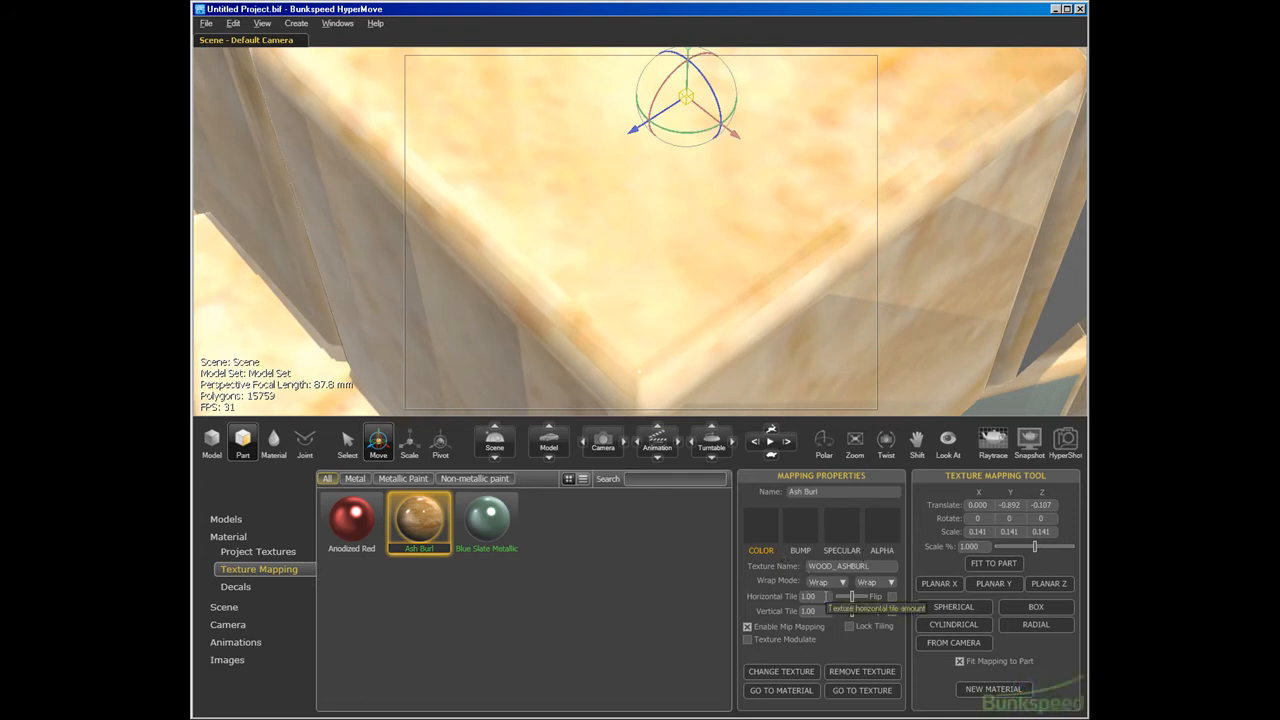
Step: Set both the Horizontal Tile and Vertical Tile of the Ash Burl colour texture to 10
click(815, 596)
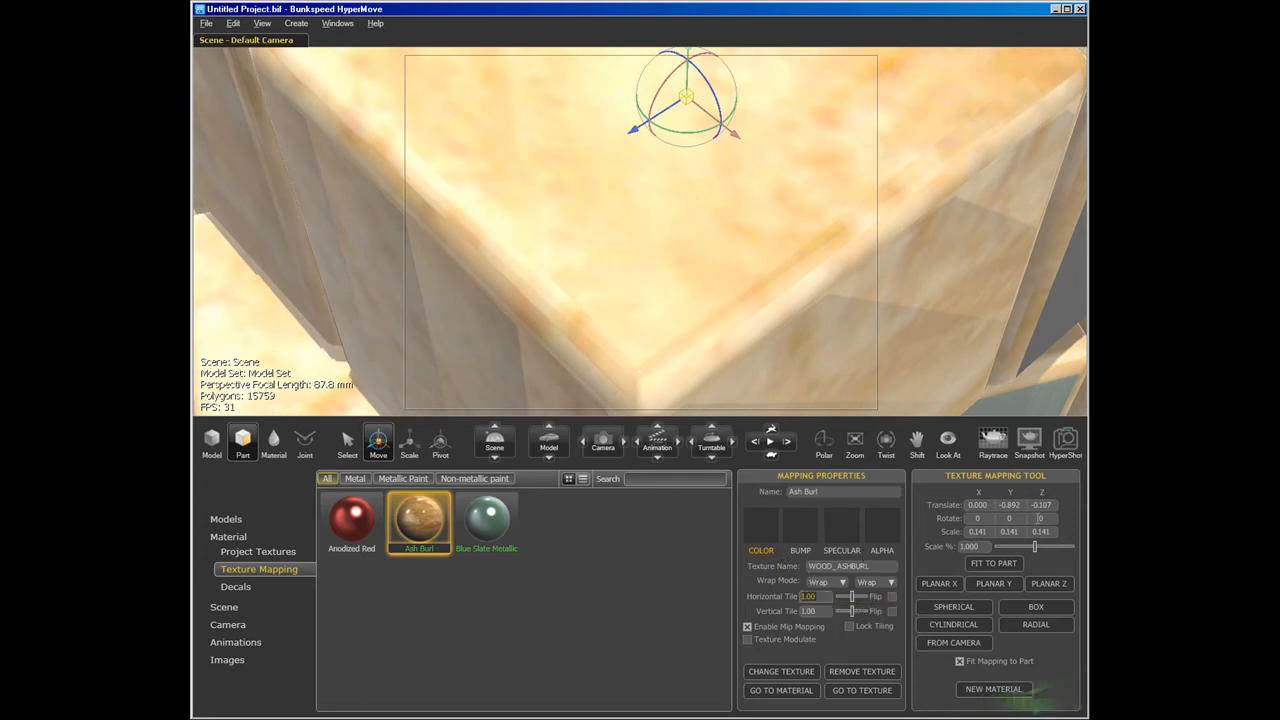
key(Return)
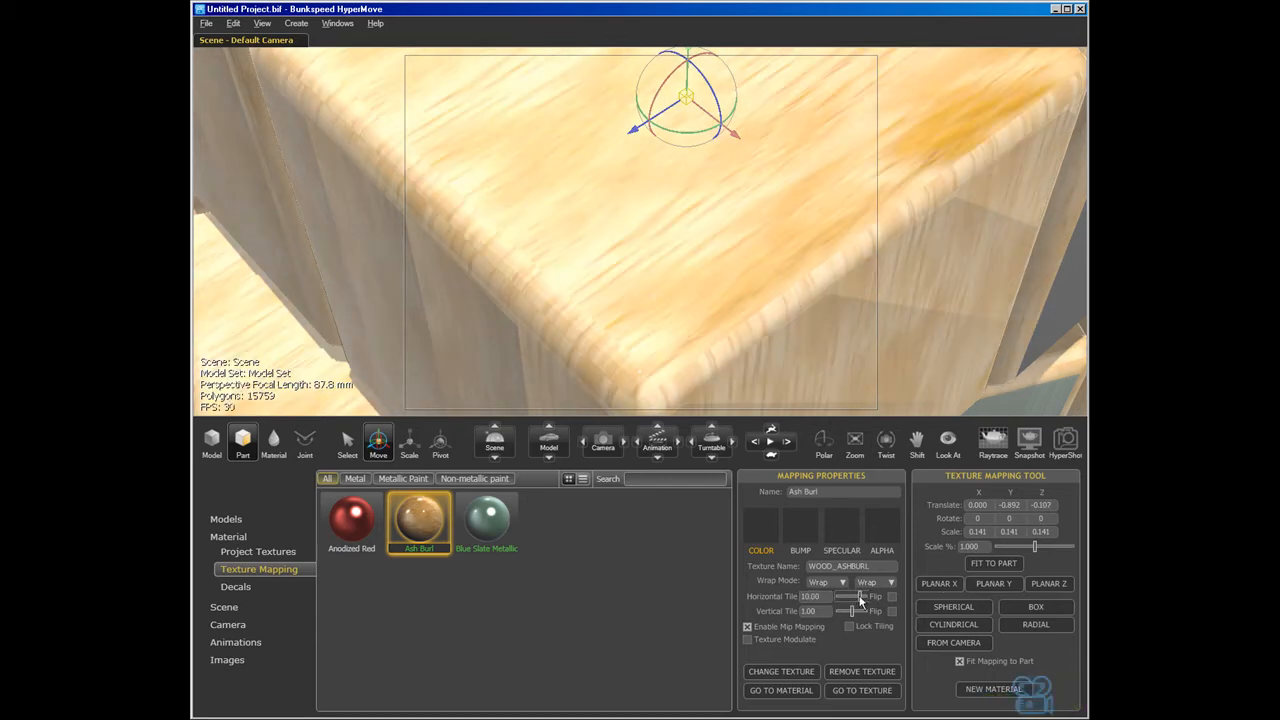
text(10)
key(Return)
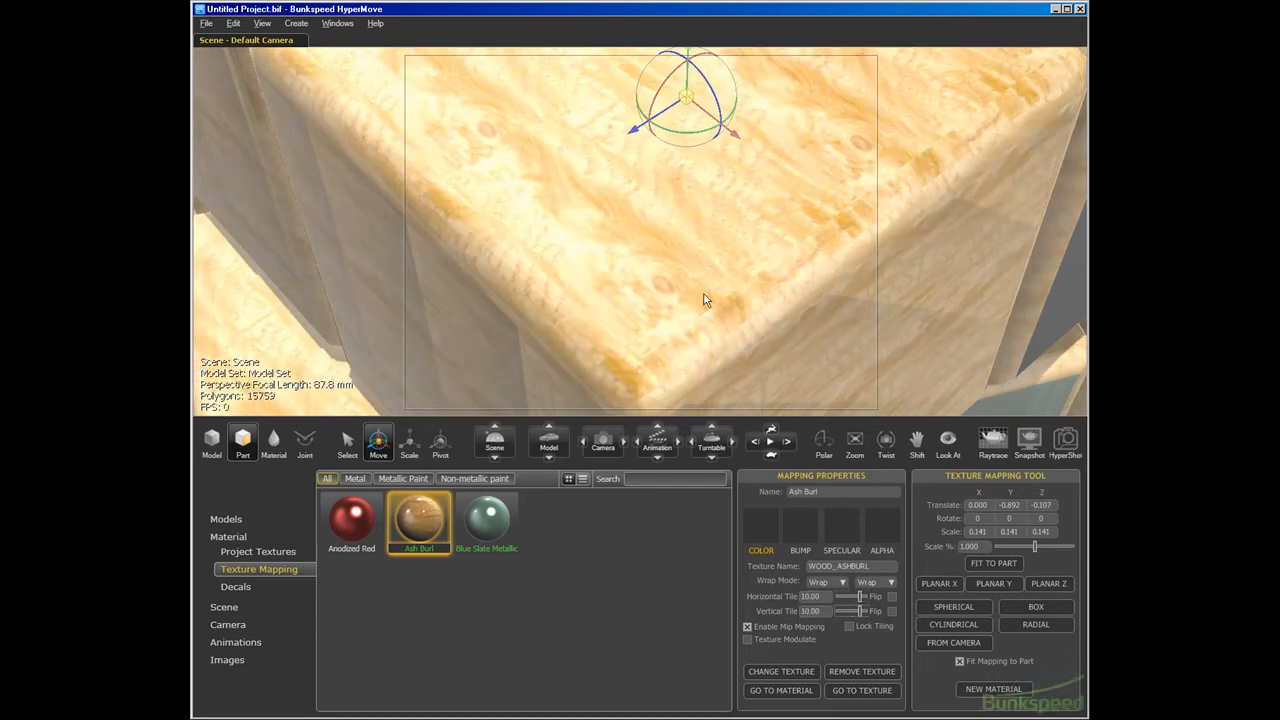
drag(704, 300, 712, 271)
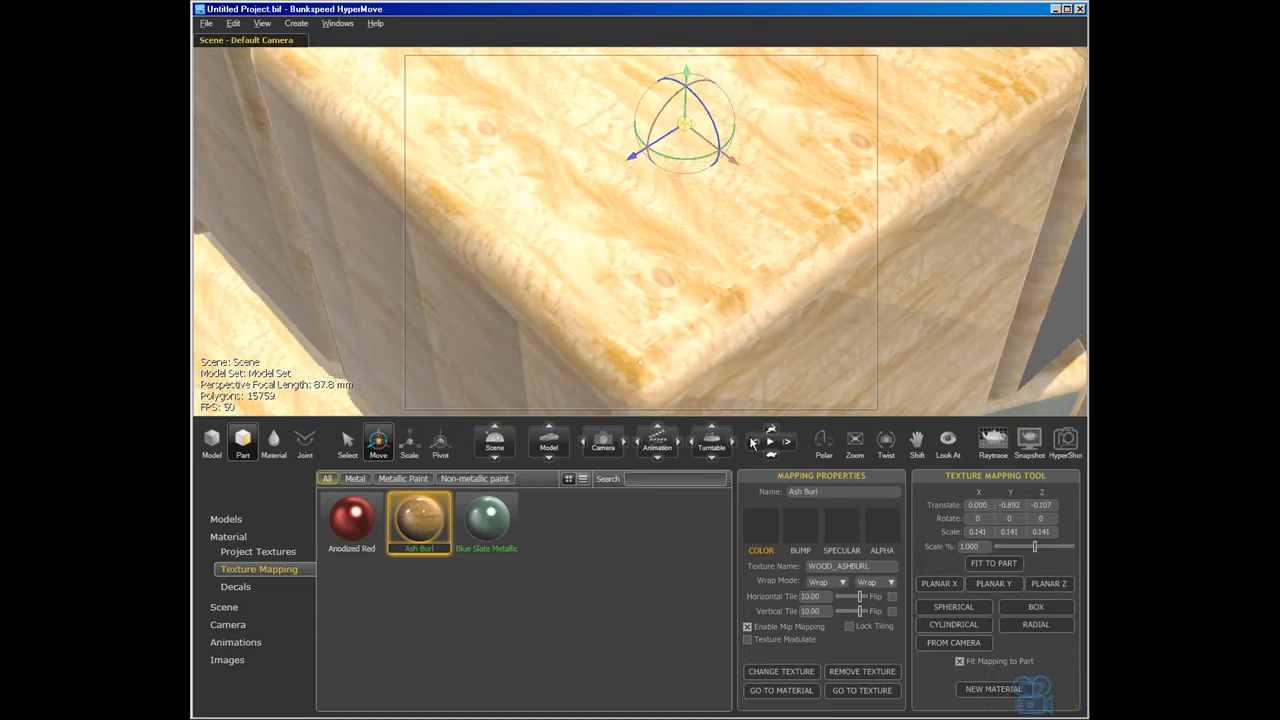
Step: Enable Texture Modulate for Ash Burl and tint its diffuse colour violet-blue, with hue about 245, saturation 0.51 and value 1.00
click(748, 640)
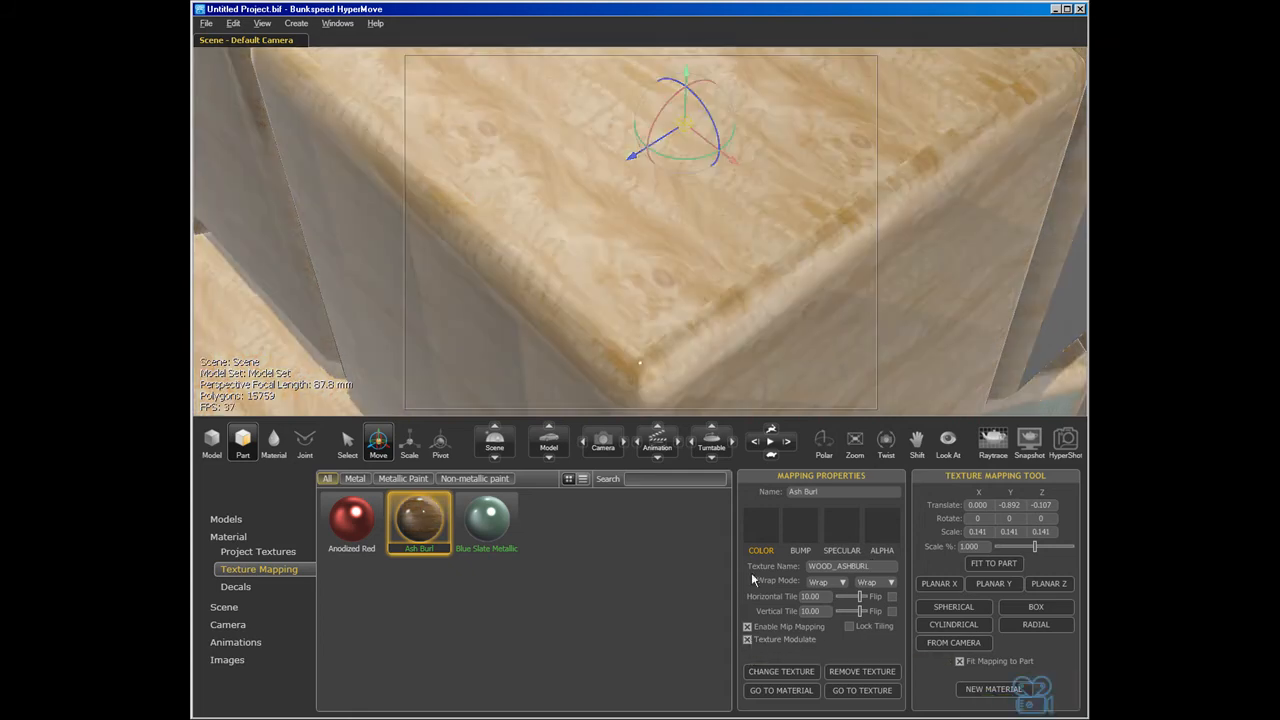
click(790, 692)
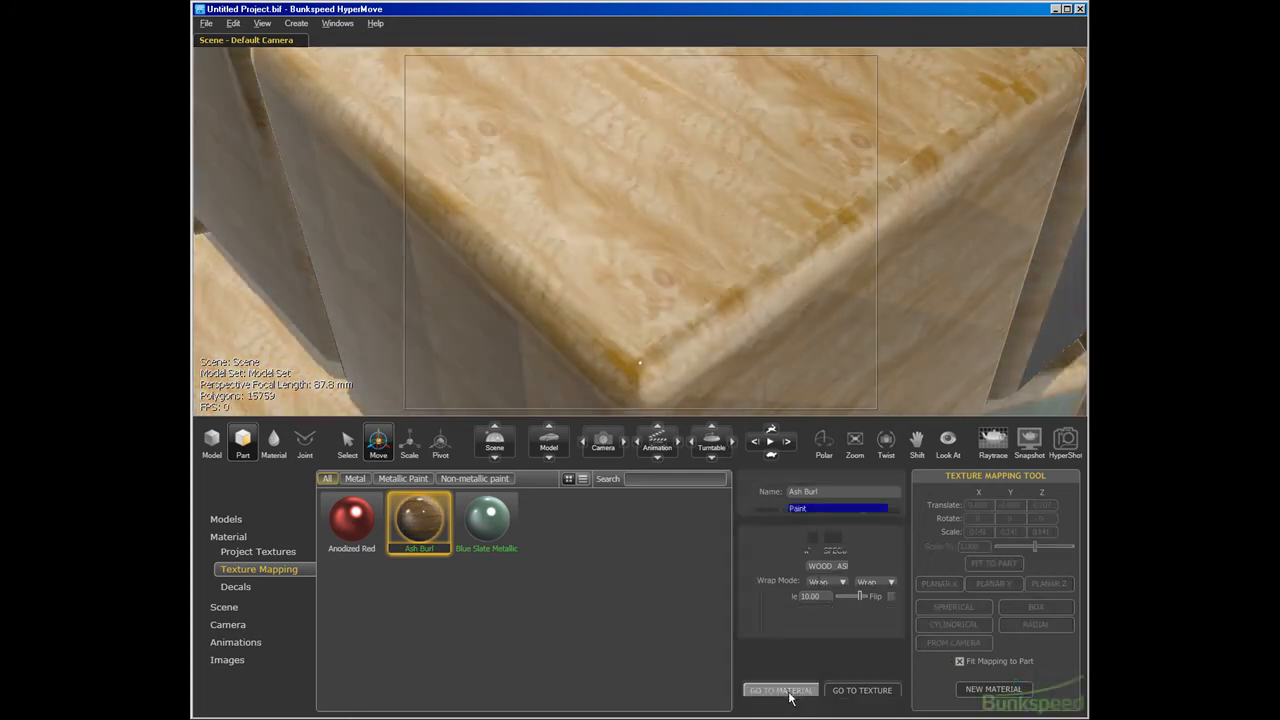
drag(1041, 612, 1075, 626)
click(1055, 598)
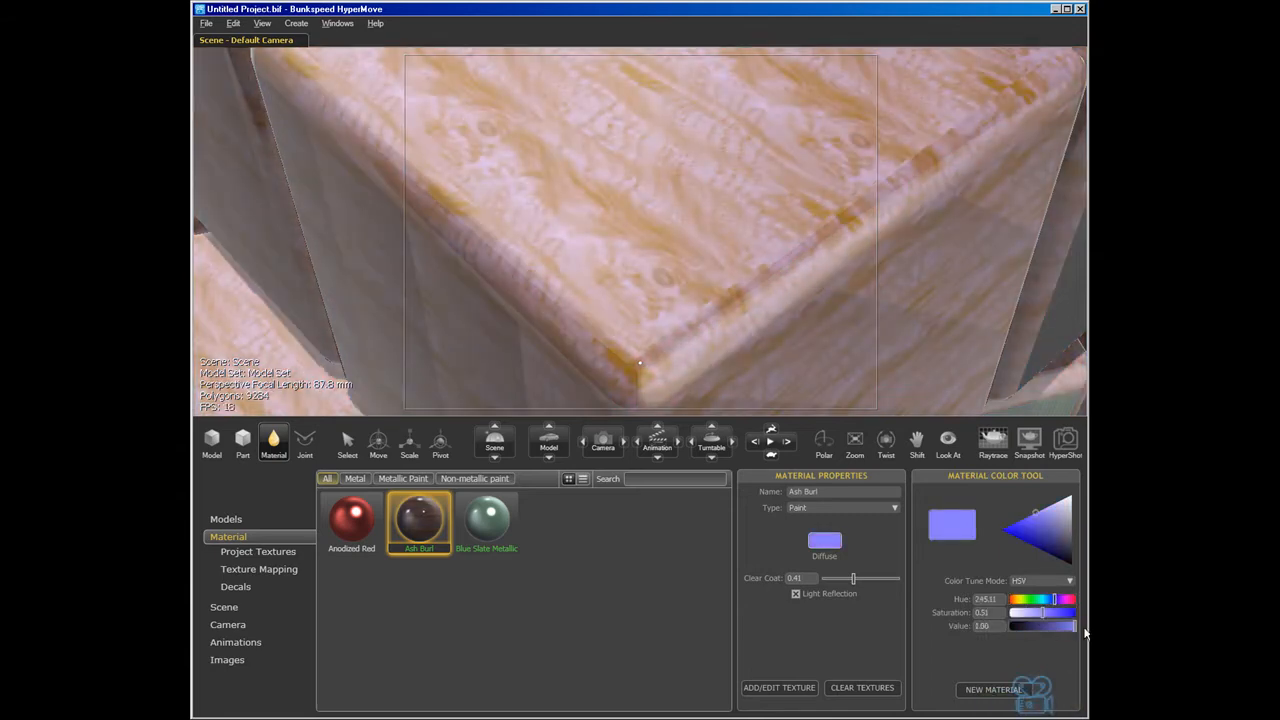
Step: Load Ash Burl.jpg from the Textures folder of the HyperShot content as the bump texture of Ash Burl
click(779, 692)
mouse_move(700, 310)
middle_down()
mouse_move(829, 184)
mouse_move(679, 307)
middle_up()
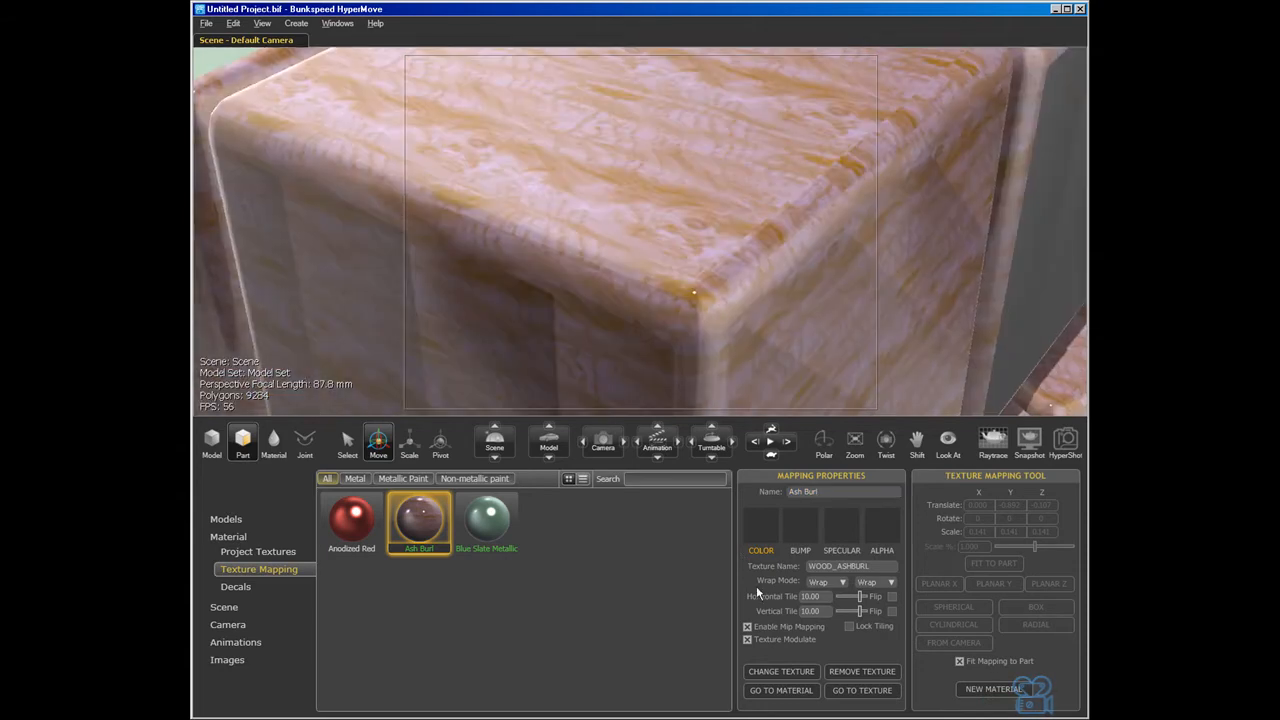
click(804, 526)
click(804, 526)
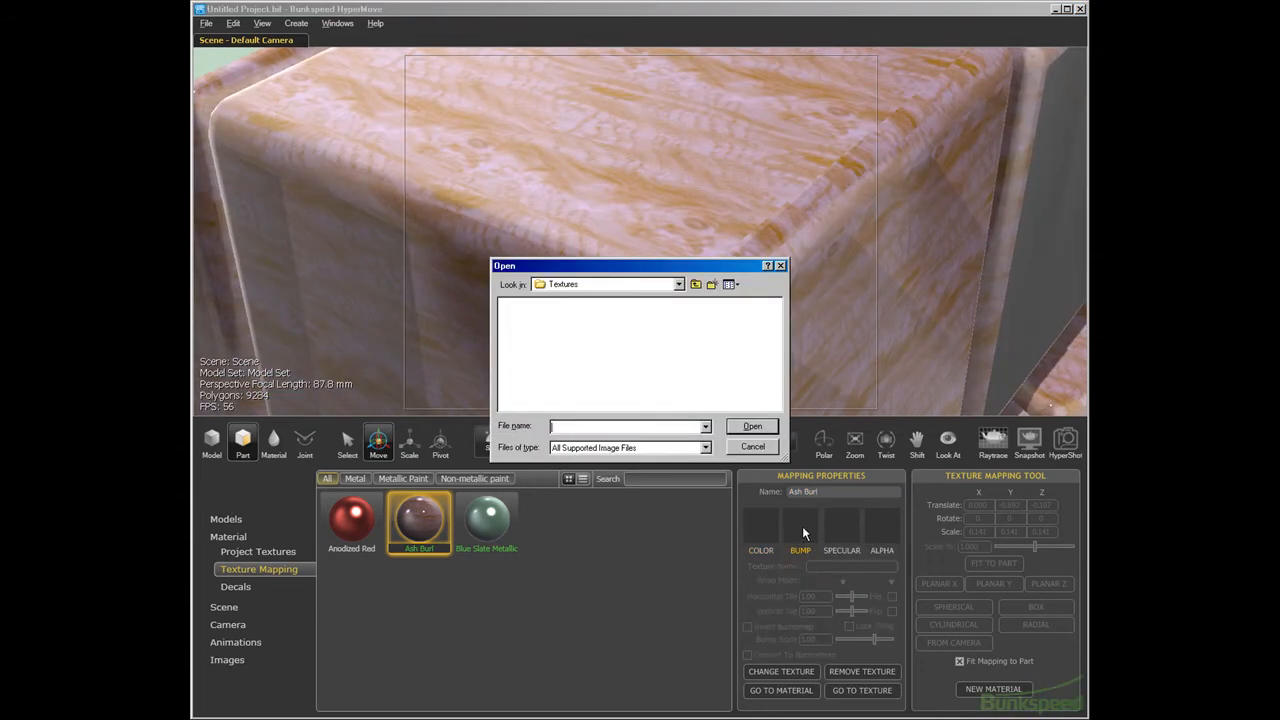
click(577, 284)
click(565, 300)
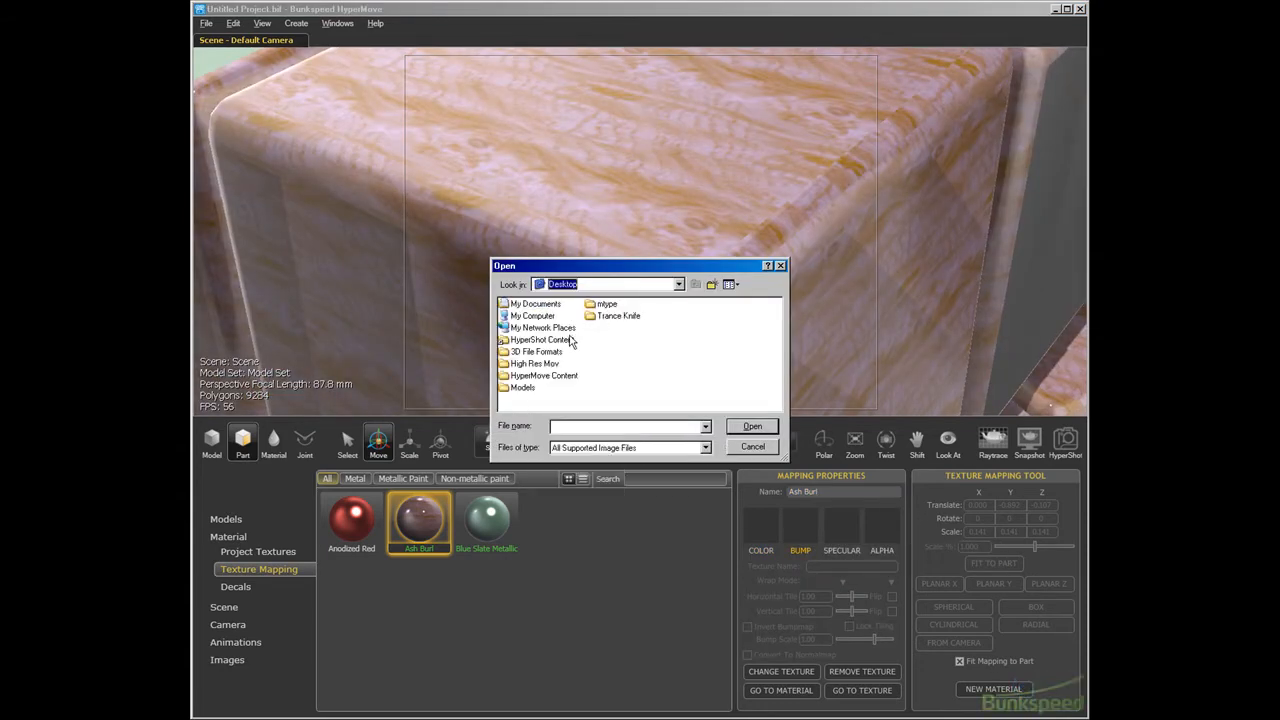
double_click(546, 341)
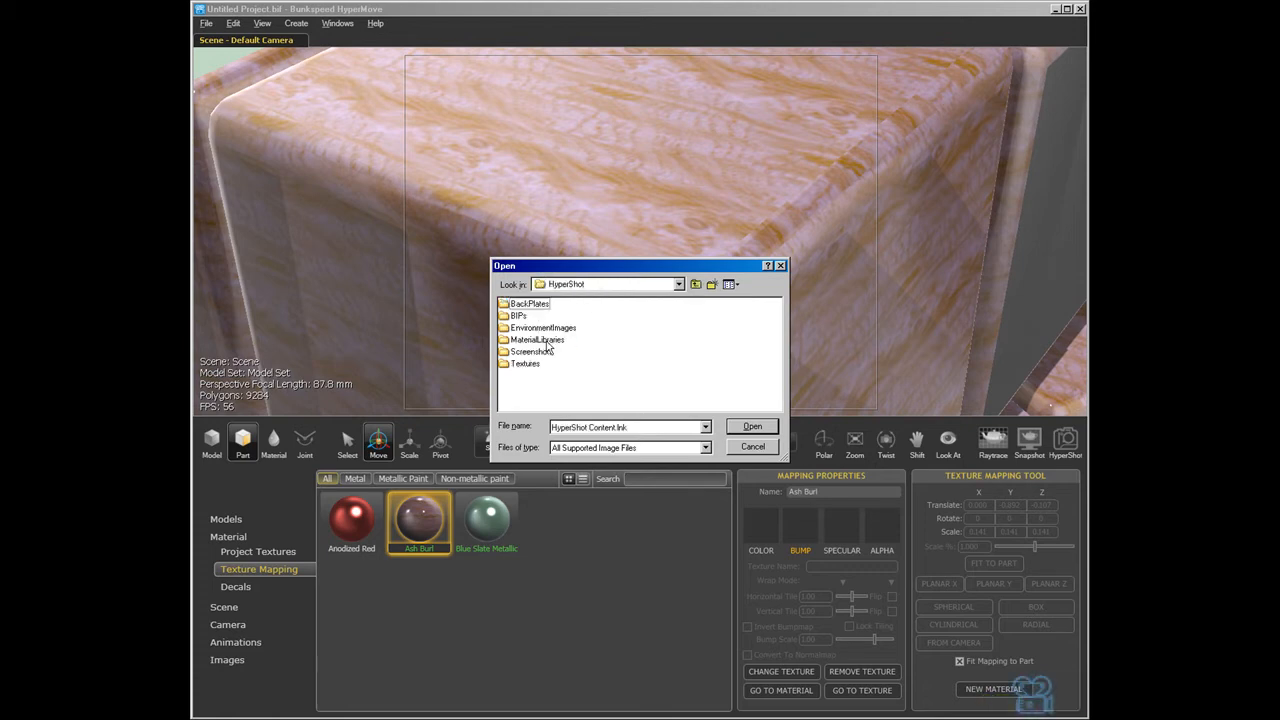
double_click(525, 364)
click(541, 316)
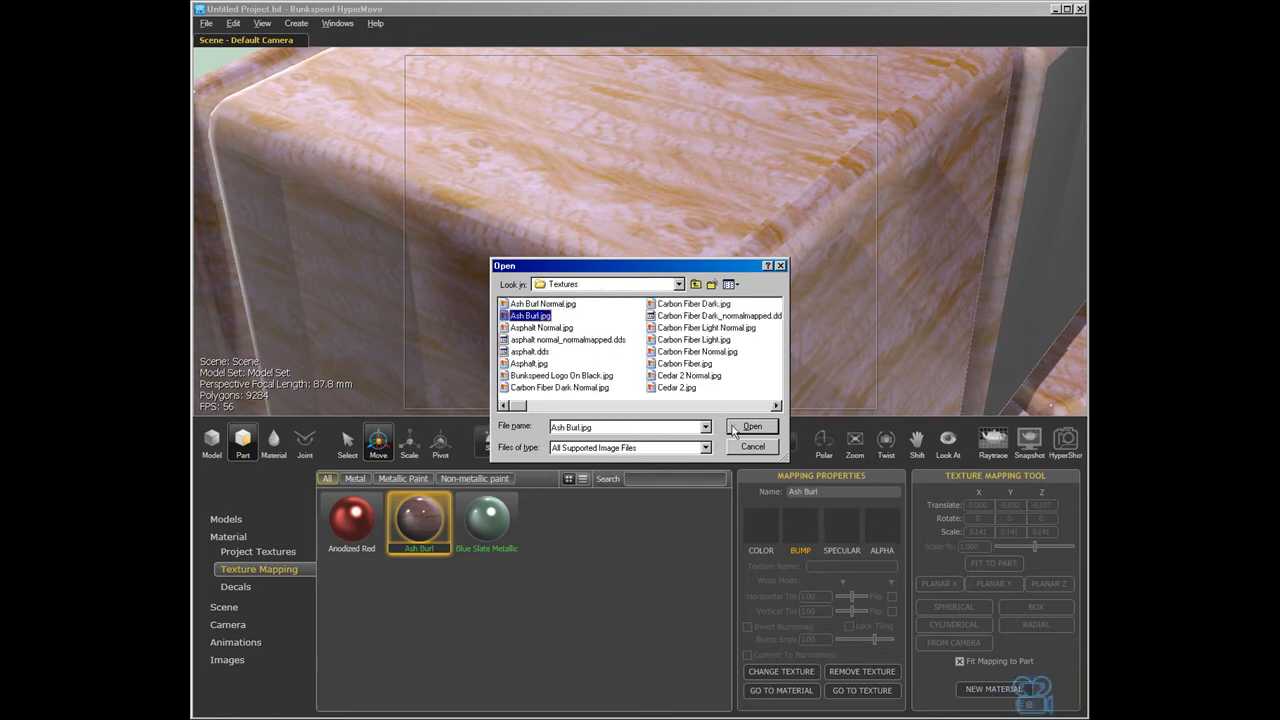
click(752, 428)
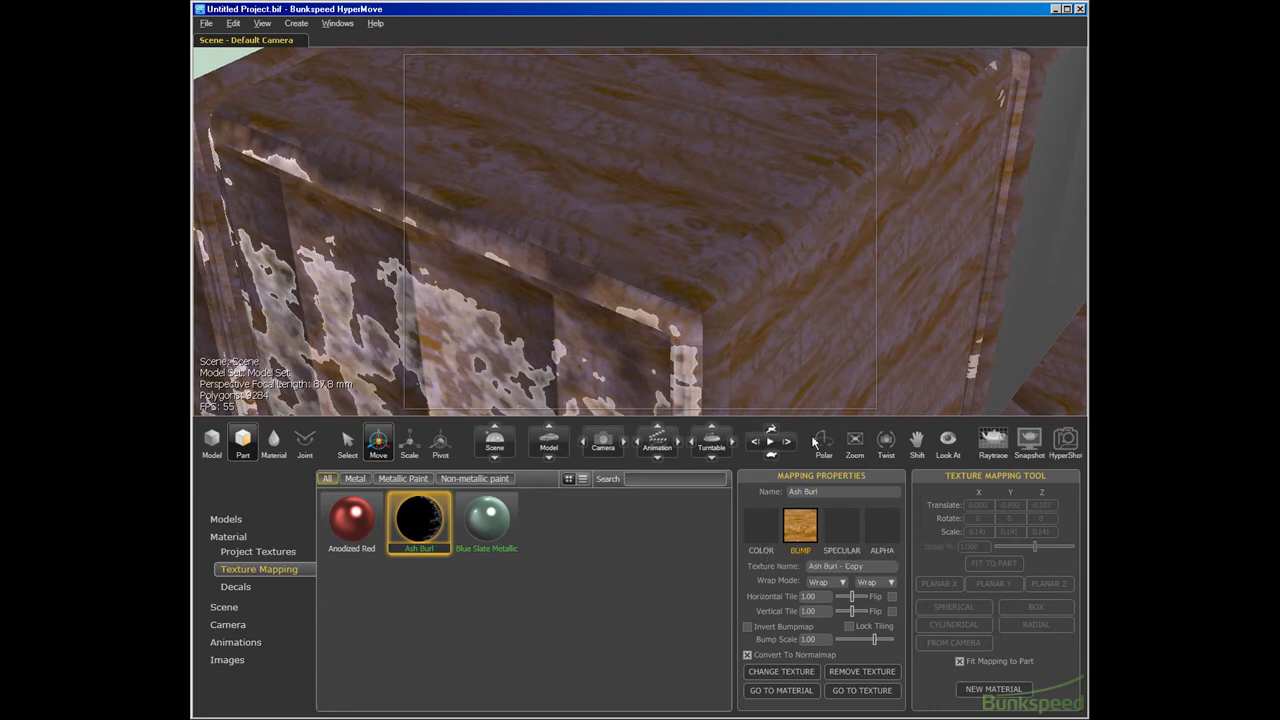
Step: Lock the tiling of the Ash Burl colour and bump textures at 10, and turn Convert To Normalmap off and on again
click(762, 528)
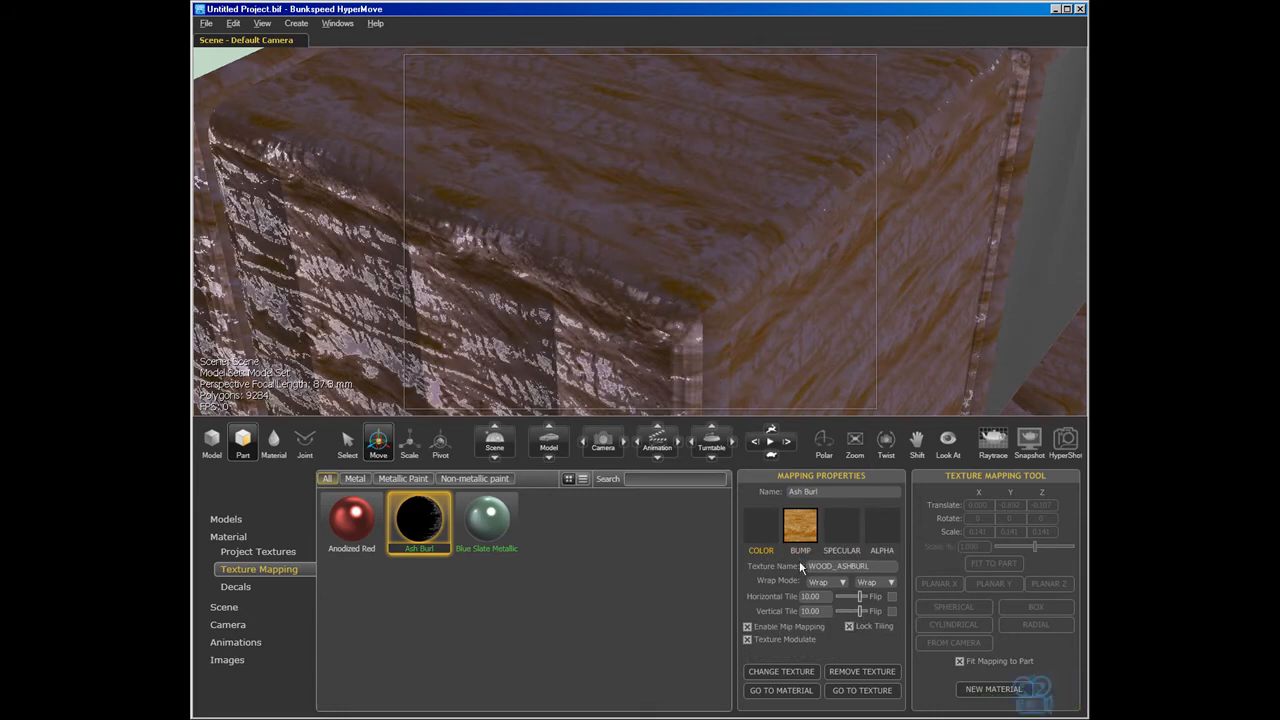
click(800, 526)
click(748, 655)
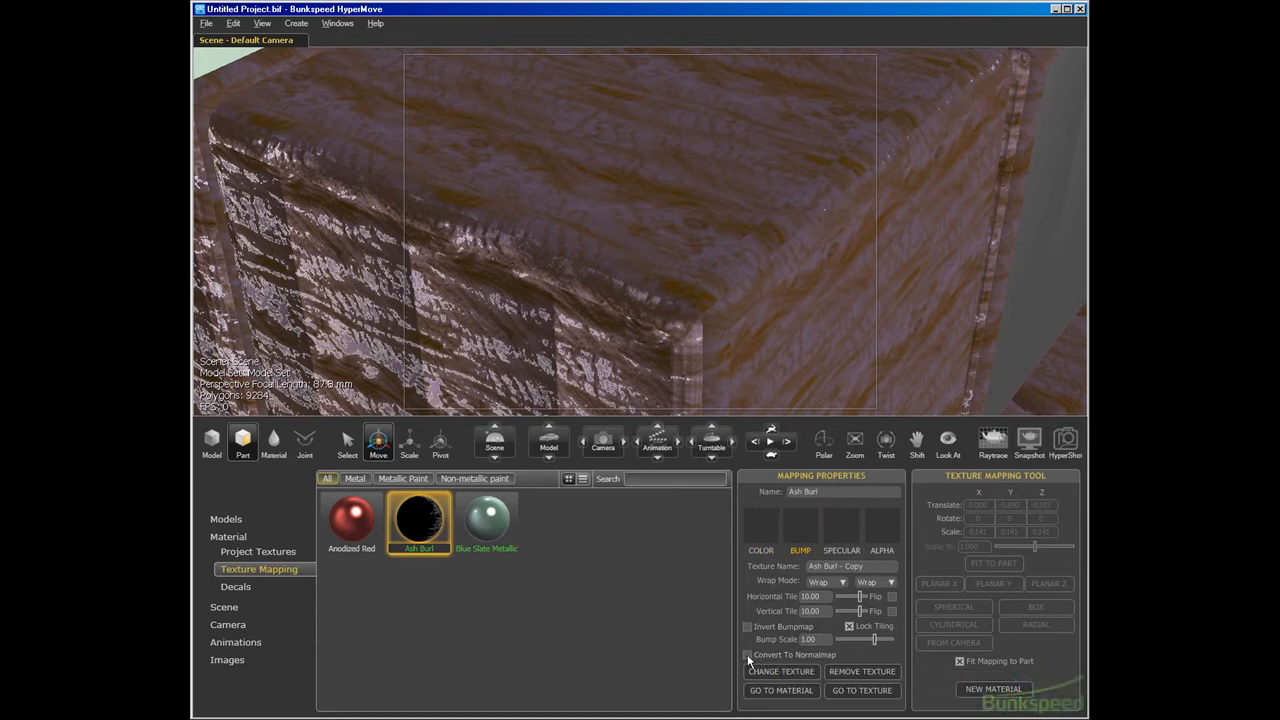
click(748, 655)
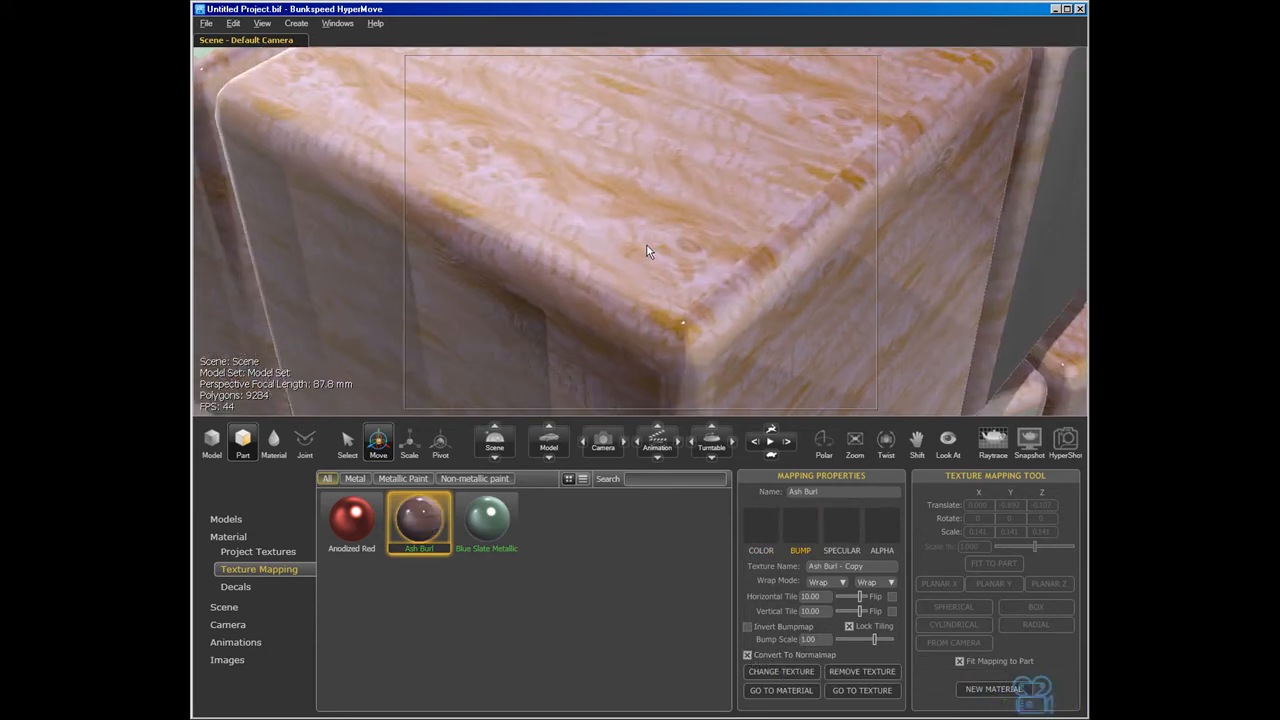
middle_drag(643, 239, 630, 257)
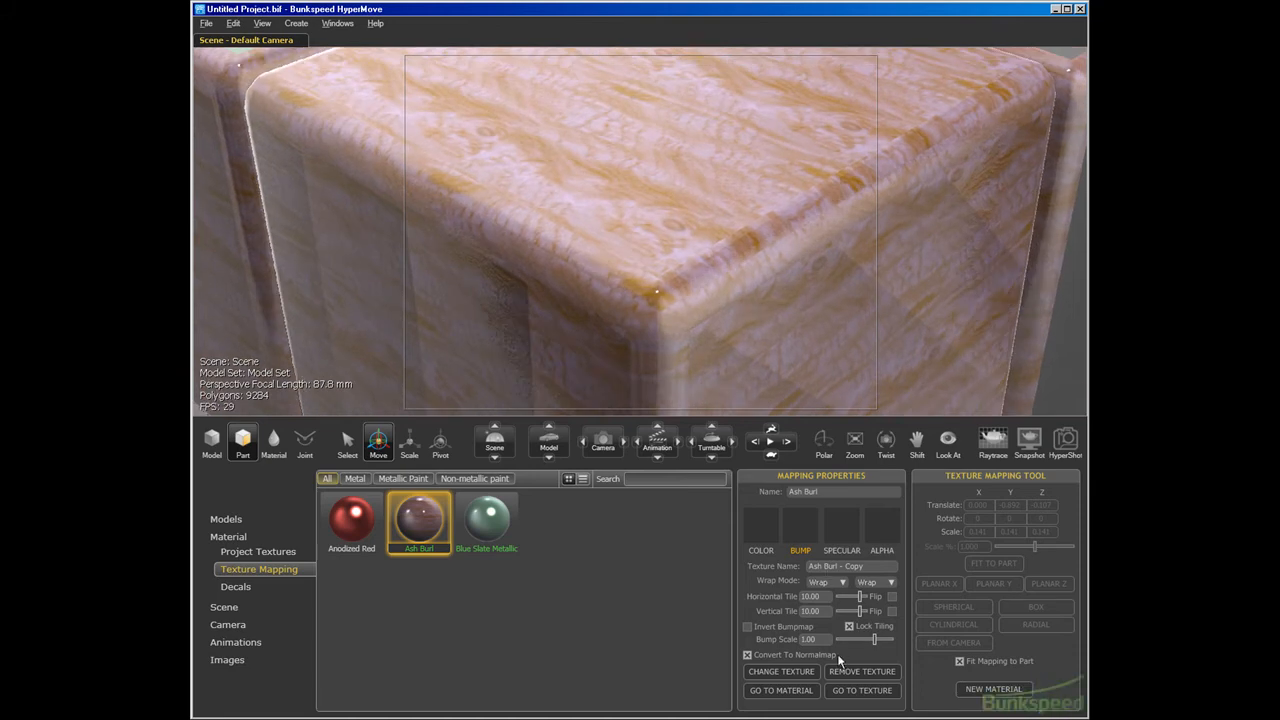
Step: Try a very strong bump scale on the Ash Burl bump texture and reduce it to 4.74
drag(875, 639, 896, 643)
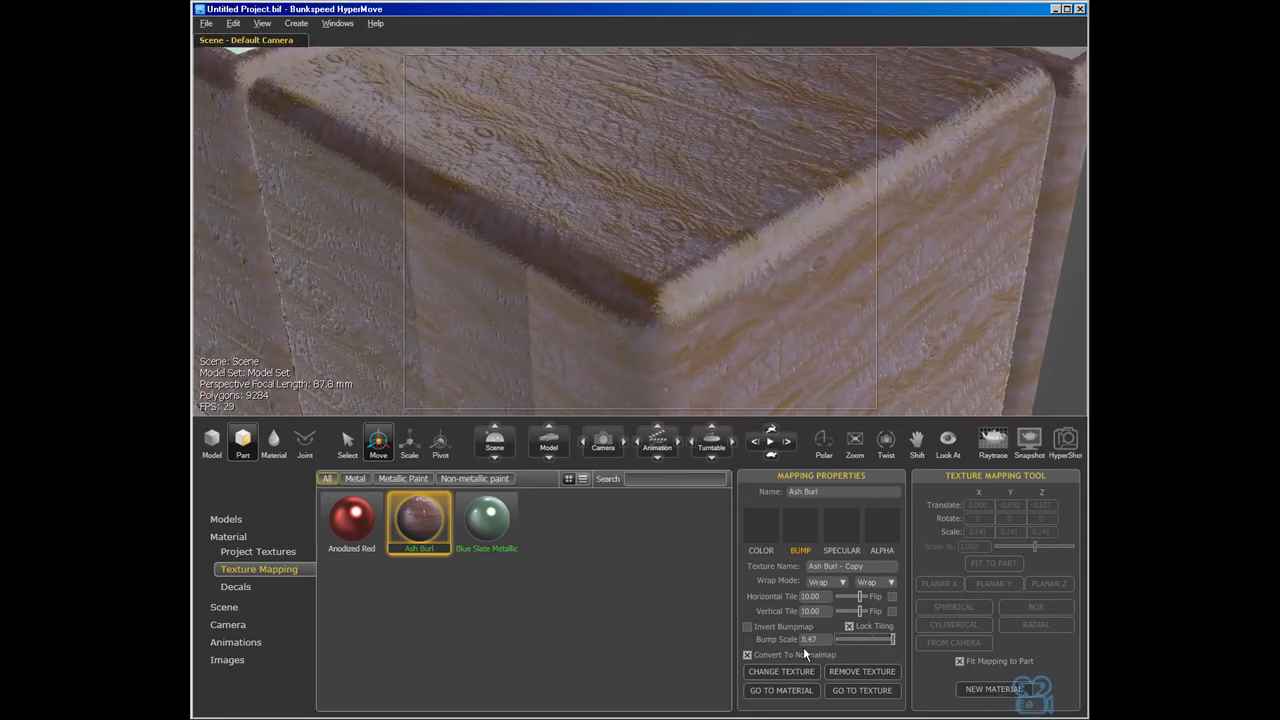
click(752, 655)
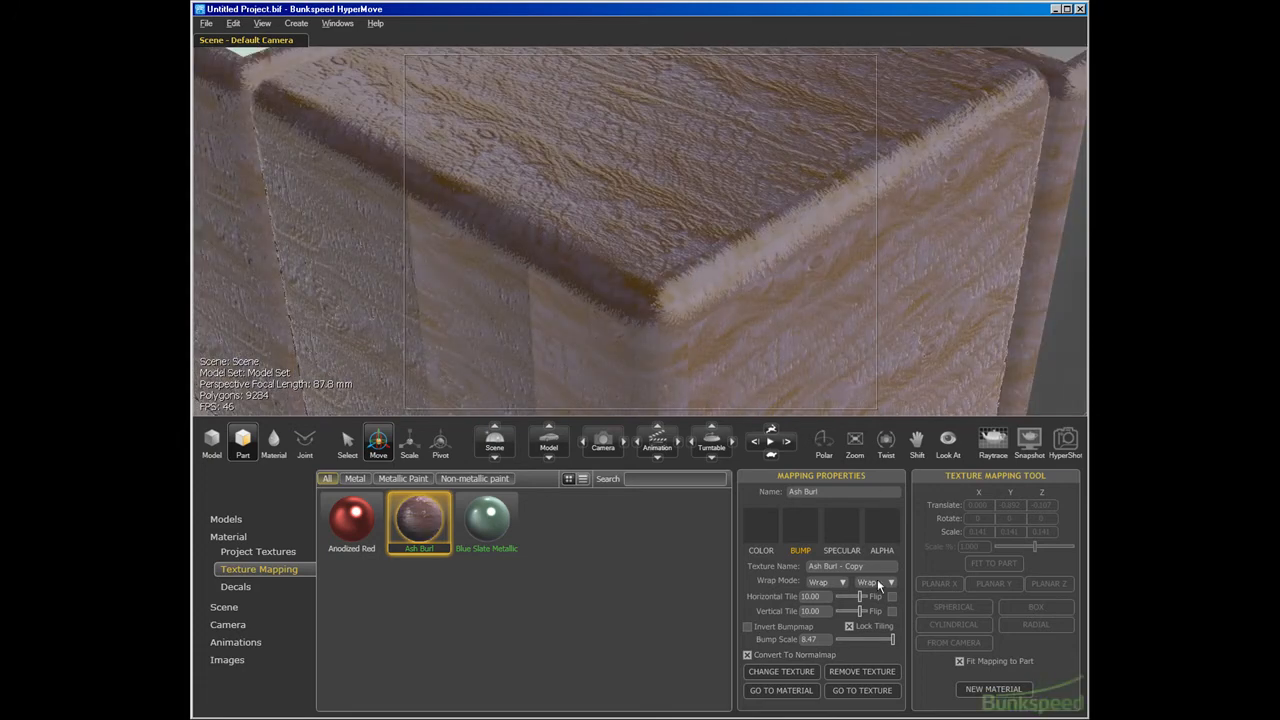
mouse_move(889, 643)
mouse_down()
mouse_move(859, 647)
mouse_move(886, 638)
mouse_up()
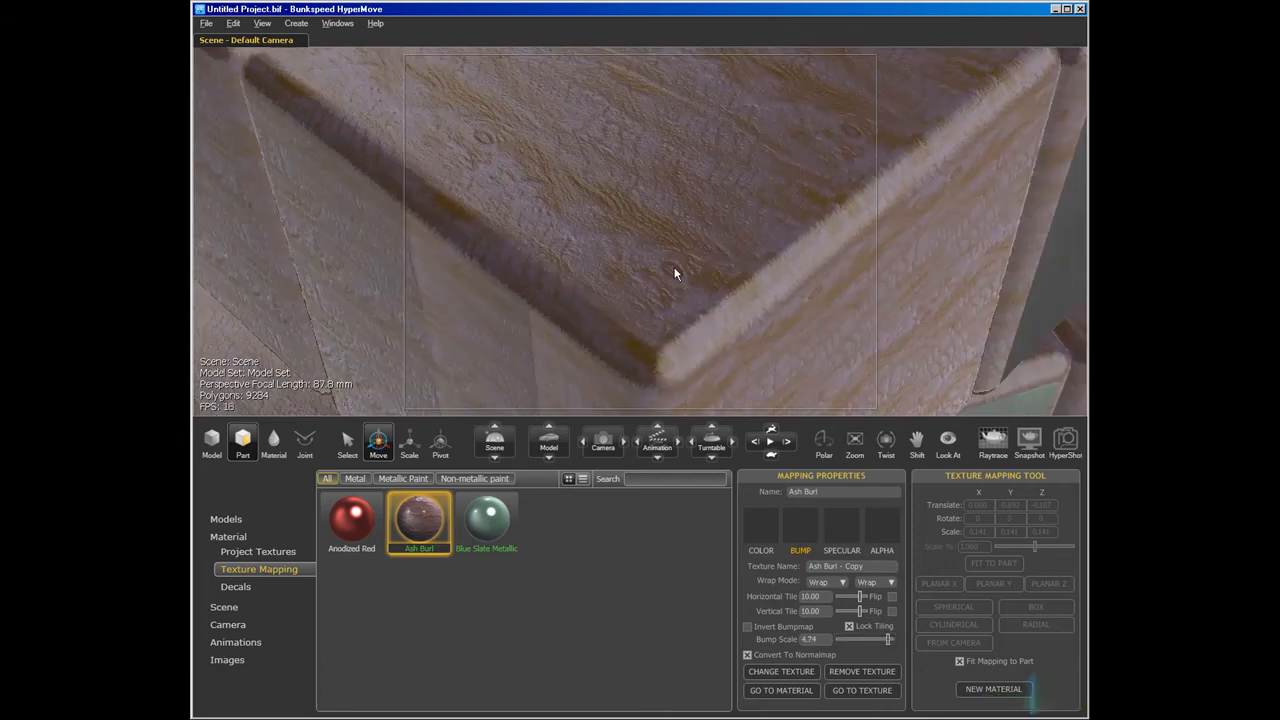
drag(676, 274, 786, 206)
scroll(704, 206, down, 5)
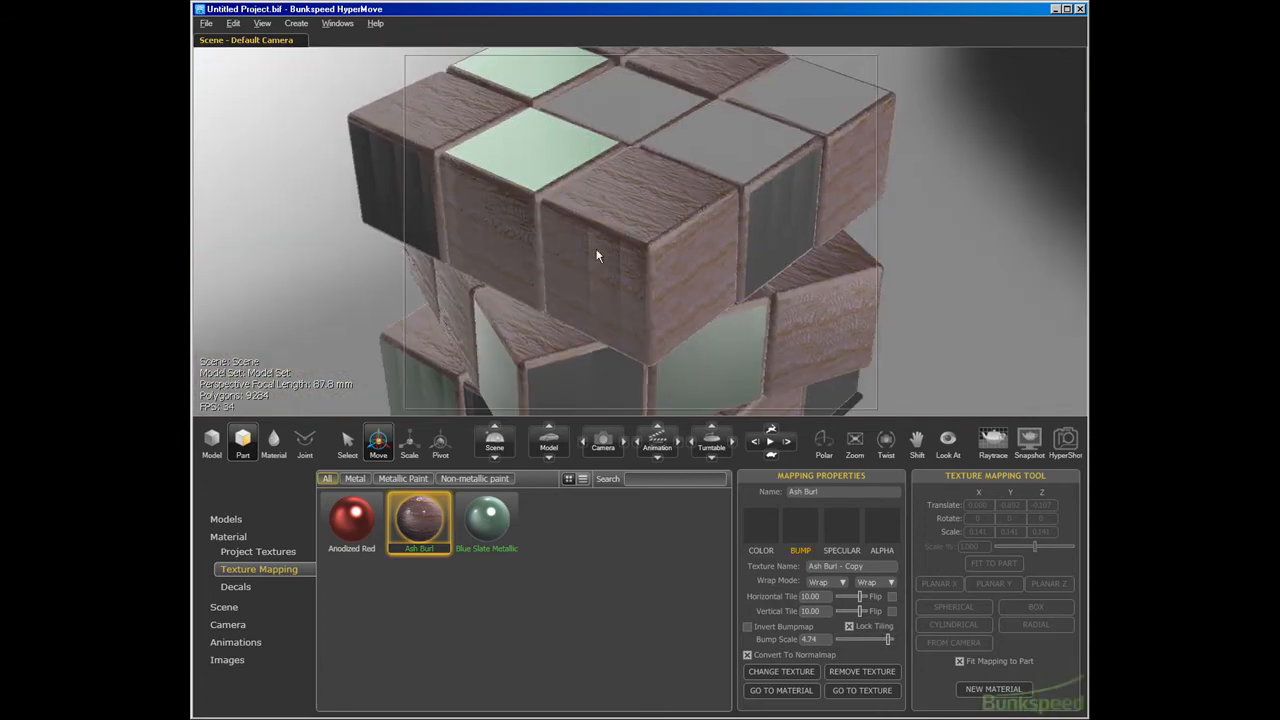
Step: Create a new decal from the image Bunkspeed Logo On Black.jpg
click(246, 589)
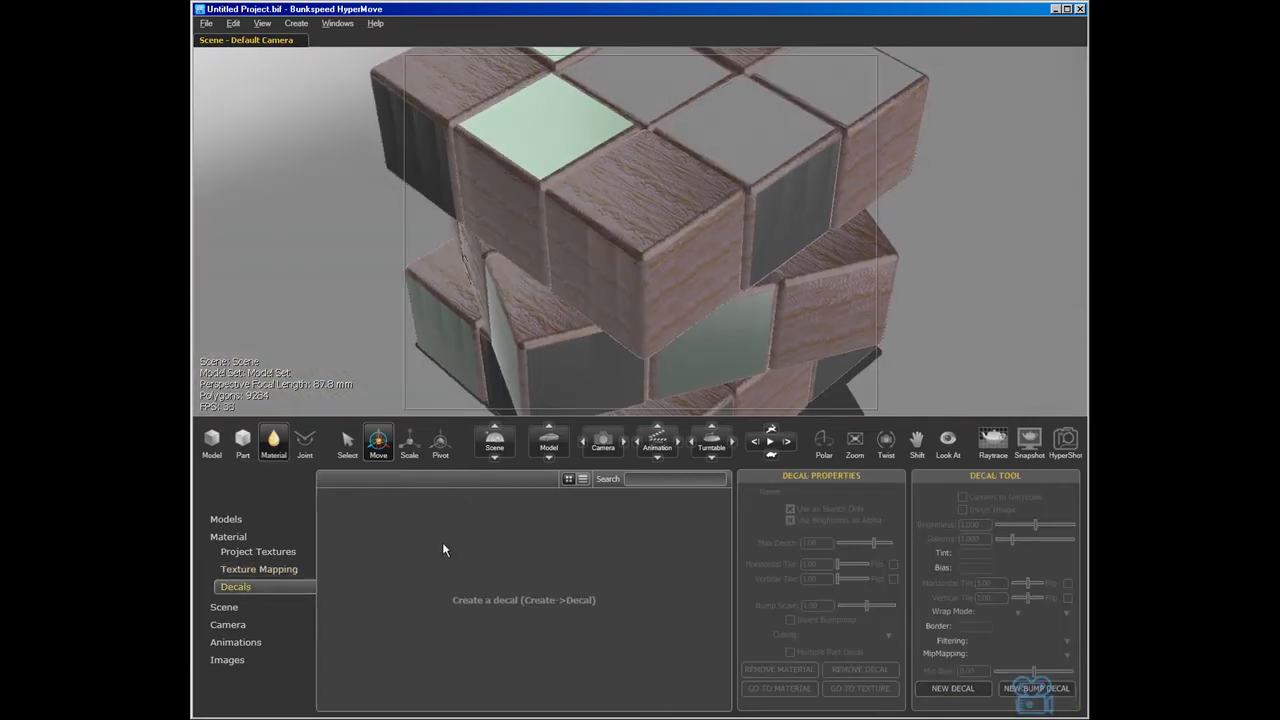
right_click(443, 515)
click(478, 523)
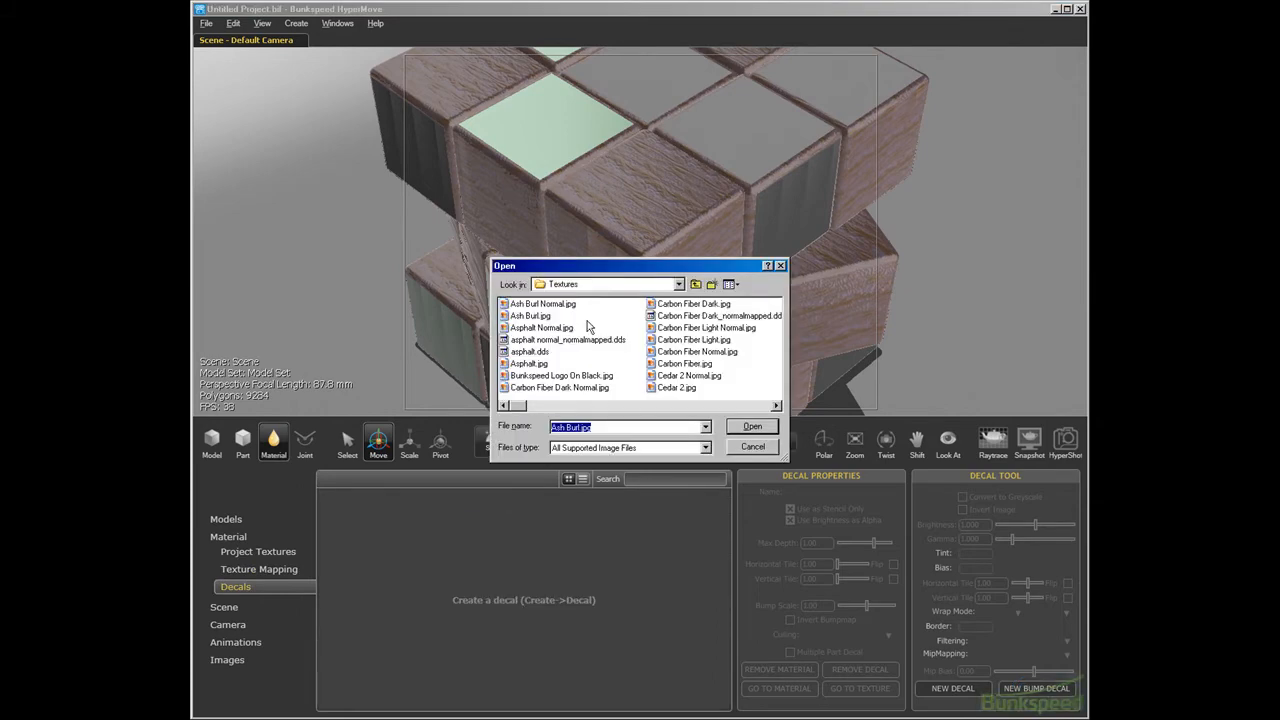
click(540, 375)
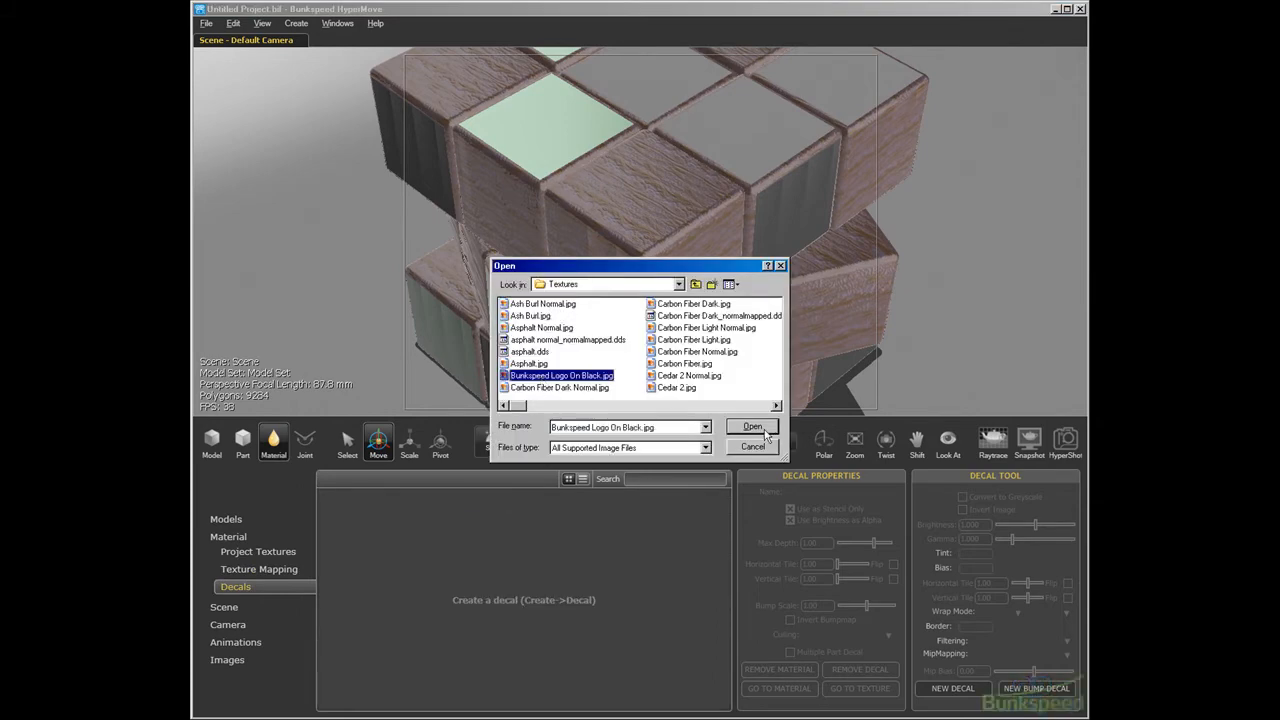
click(764, 430)
Step: Place the logo decal on the grey centre tile of the cube's top and scale it down to about the tile's width
drag(355, 530, 651, 137)
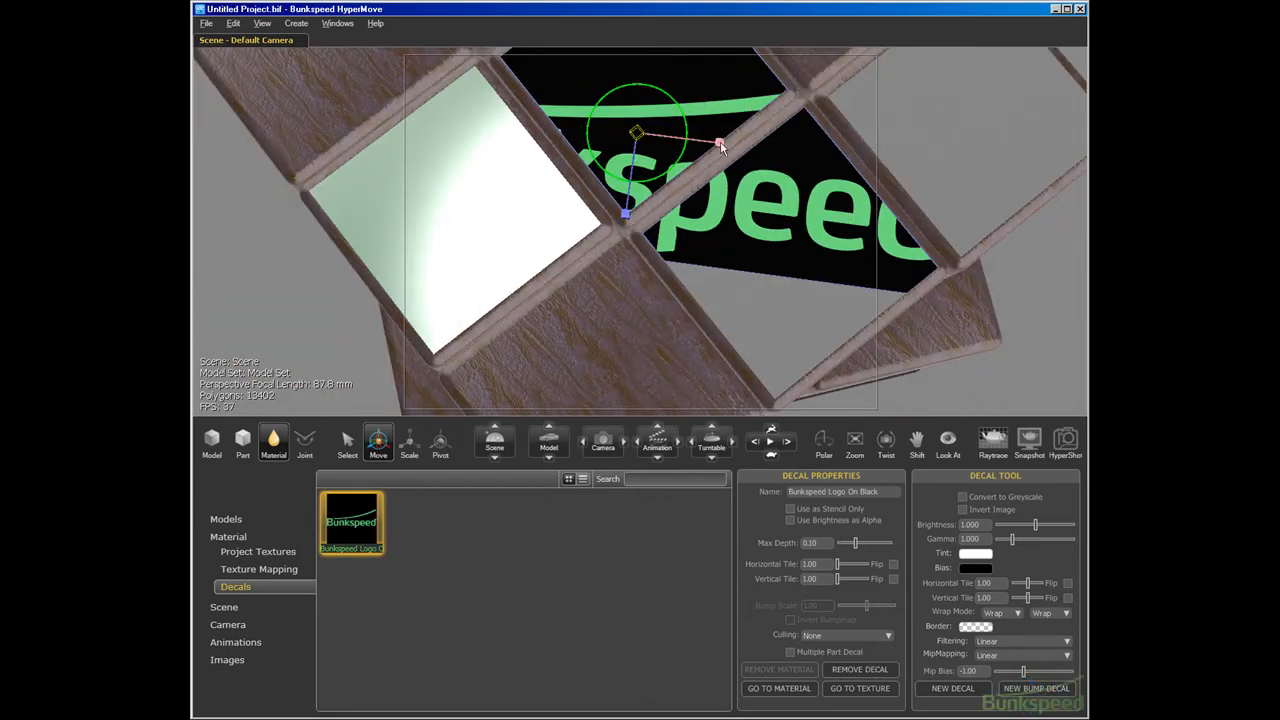
drag(720, 146, 642, 94)
middle_drag(709, 140, 704, 246)
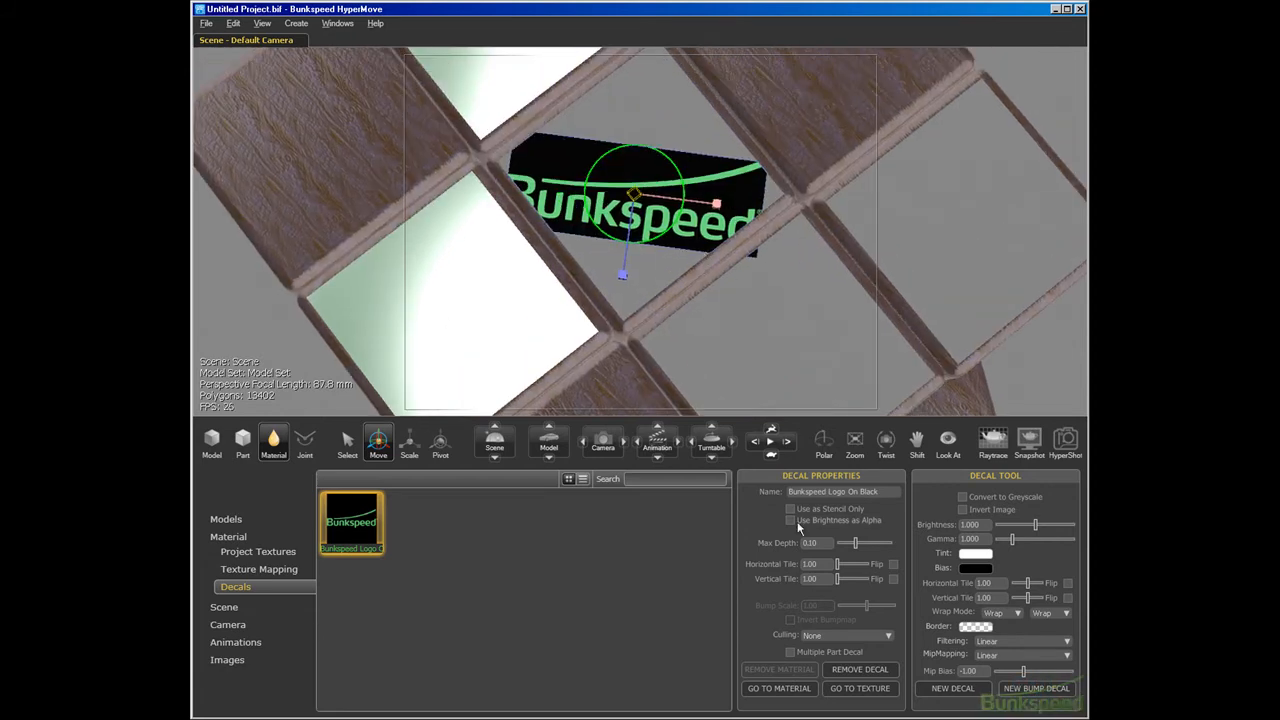
Step: Enable Use Brightness as Alpha and Use as Stencil Only for the logo decal
click(790, 520)
scroll(671, 289, up, 3)
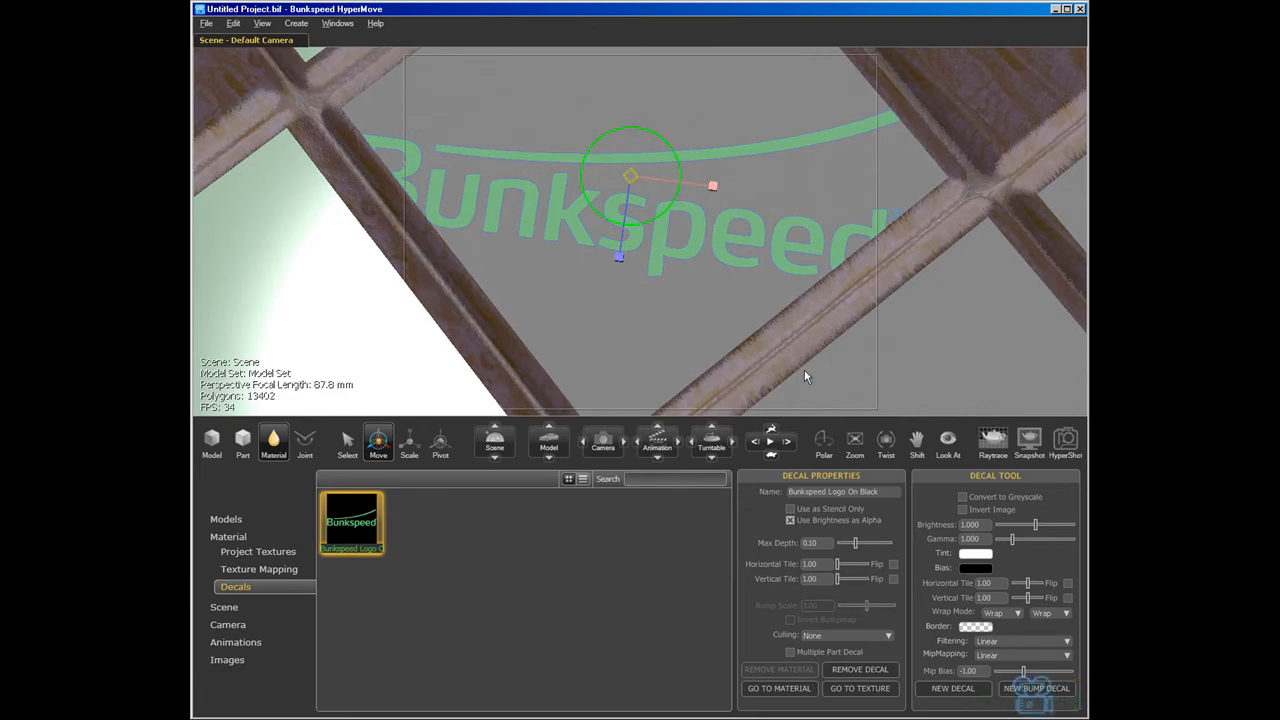
click(791, 509)
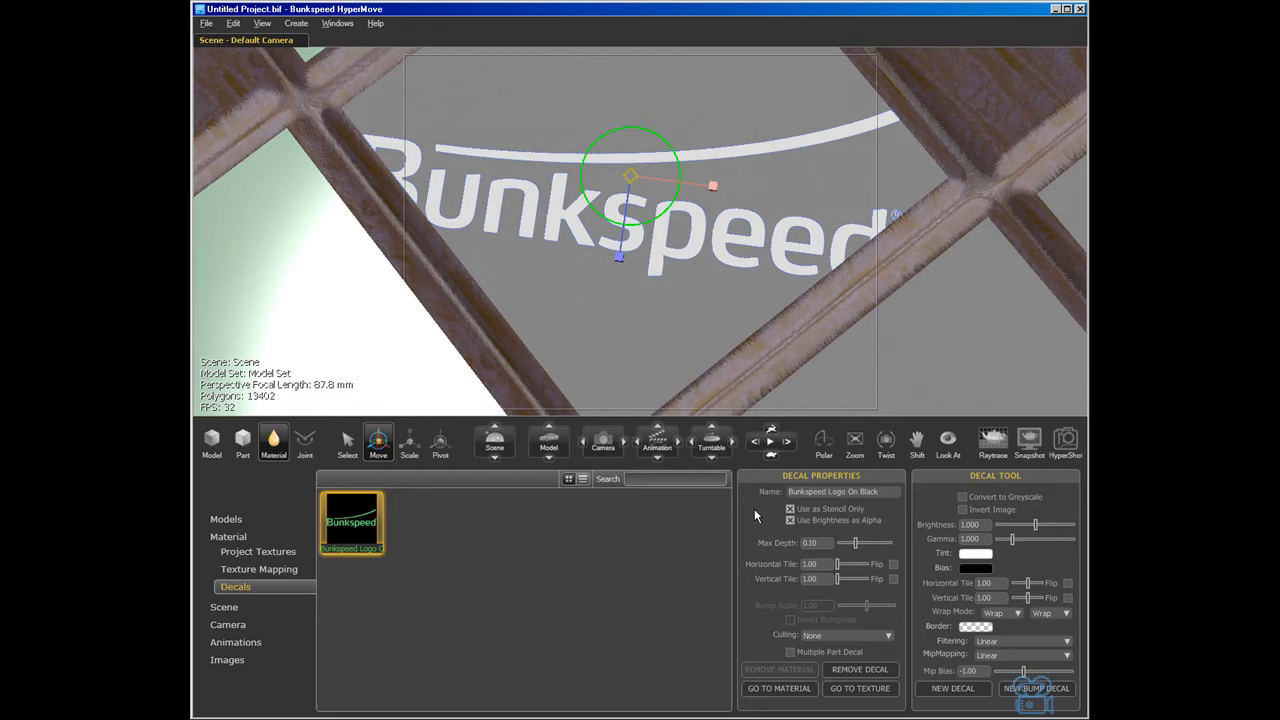
Step: Apply the Blue Slate Metallic material to the logo decal on the top centre tile
click(228, 537)
drag(487, 517, 646, 236)
middle_drag(644, 320, 579, 317)
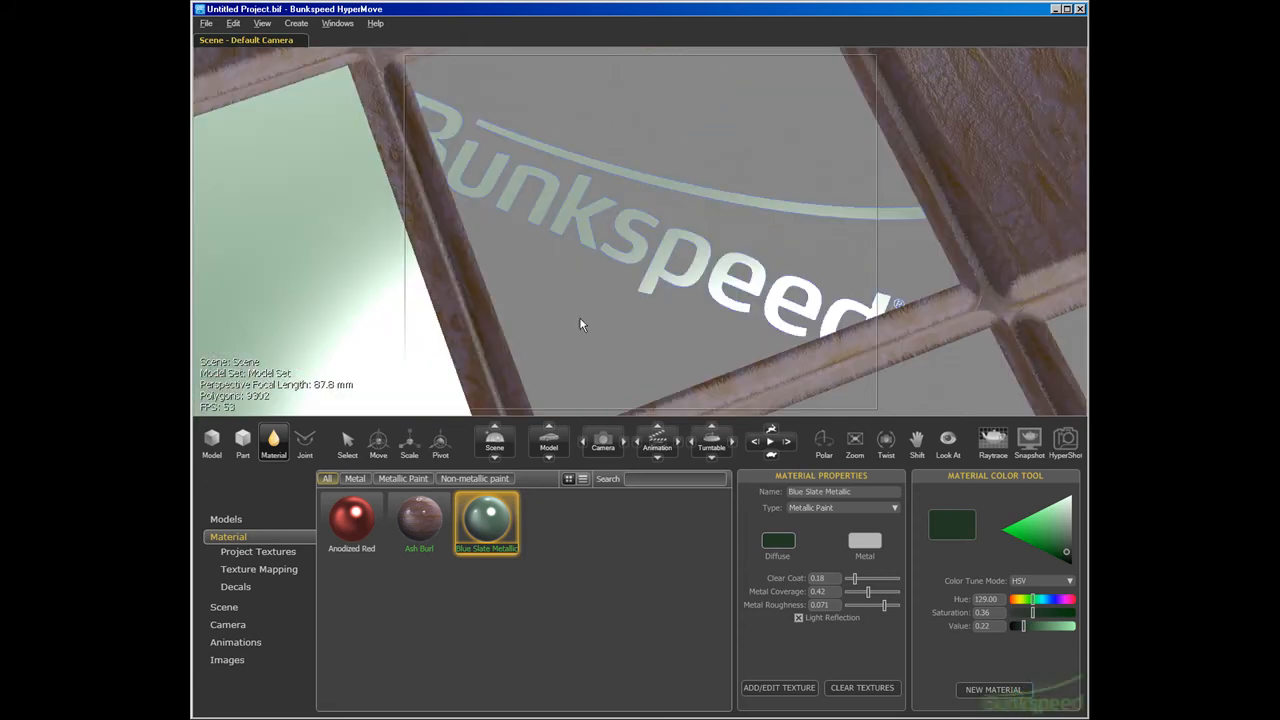
Step: Try Ash Burl and Anodized Red on the logo decal, and return it to Blue Slate Metallic
drag(419, 517, 660, 325)
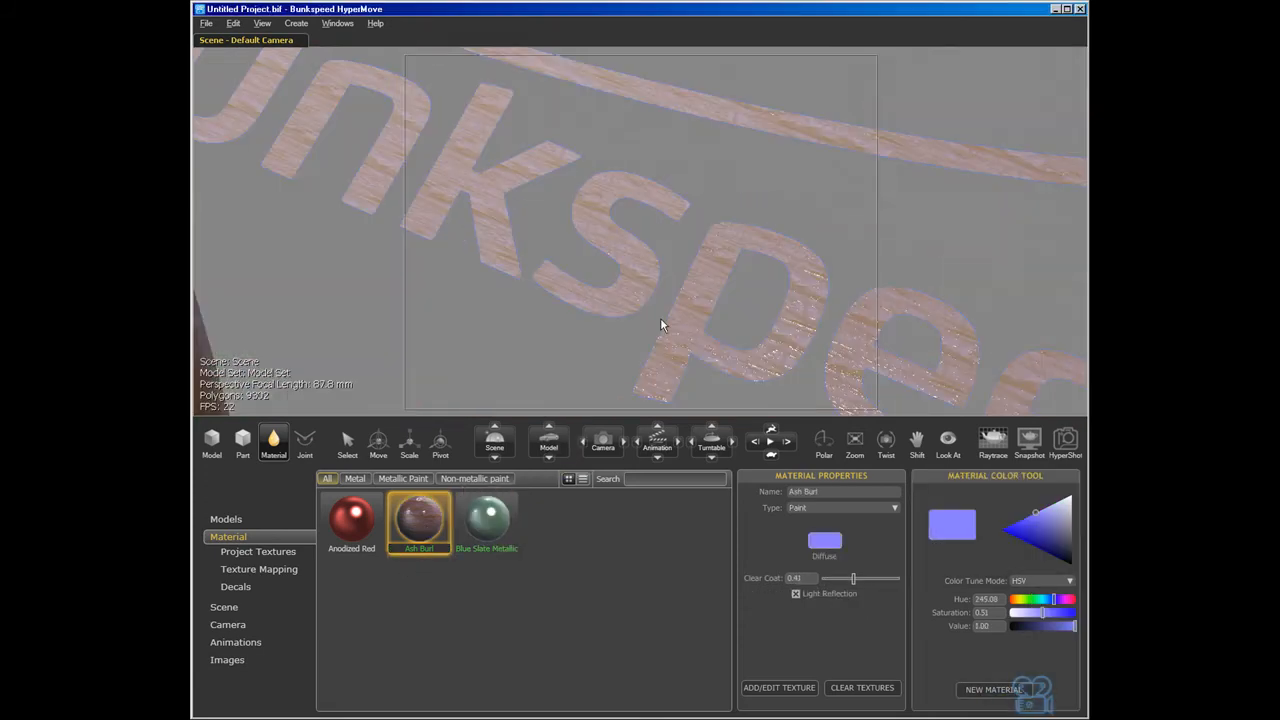
drag(351, 517, 634, 270)
right_drag(632, 272, 540, 497)
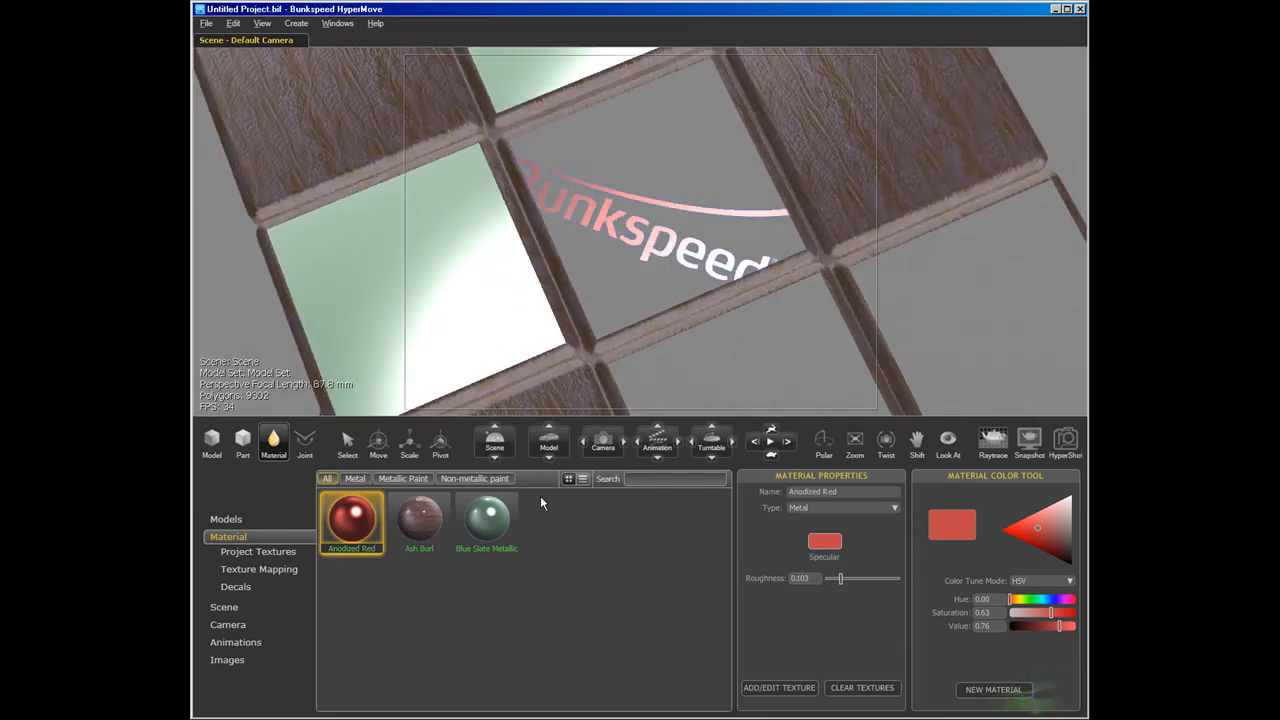
drag(486, 517, 680, 316)
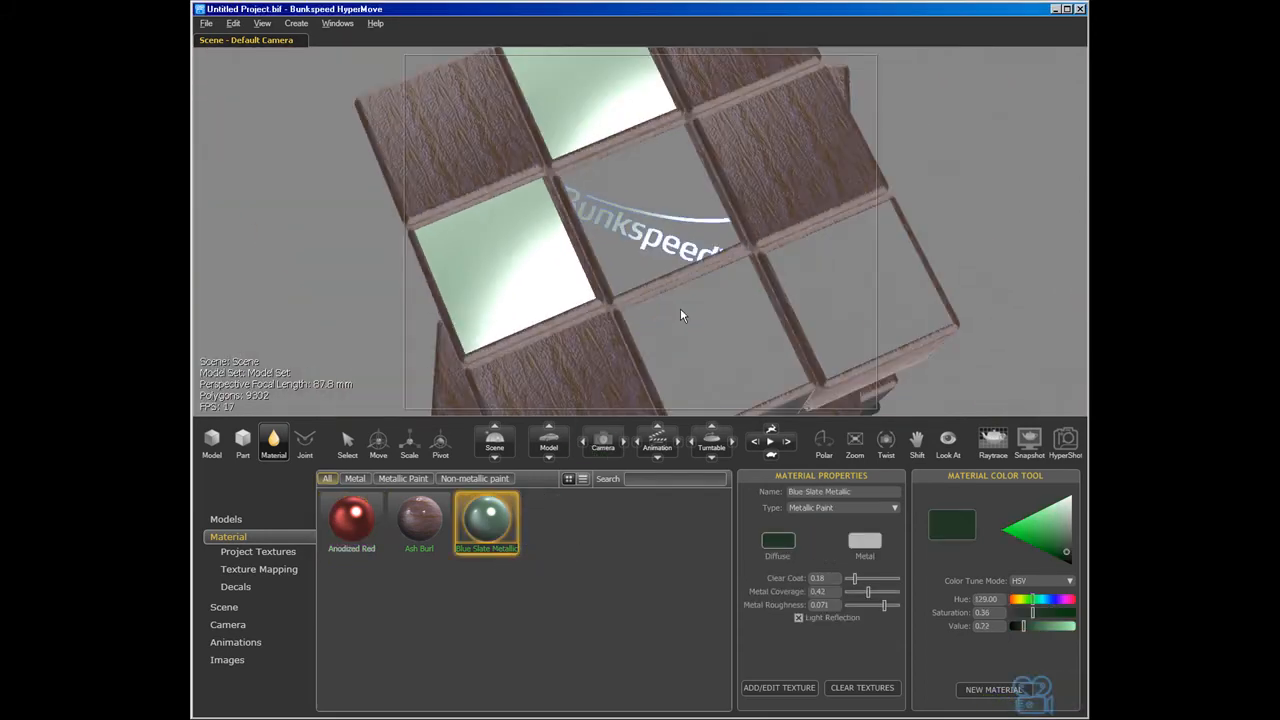
right_drag(681, 309, 655, 200)
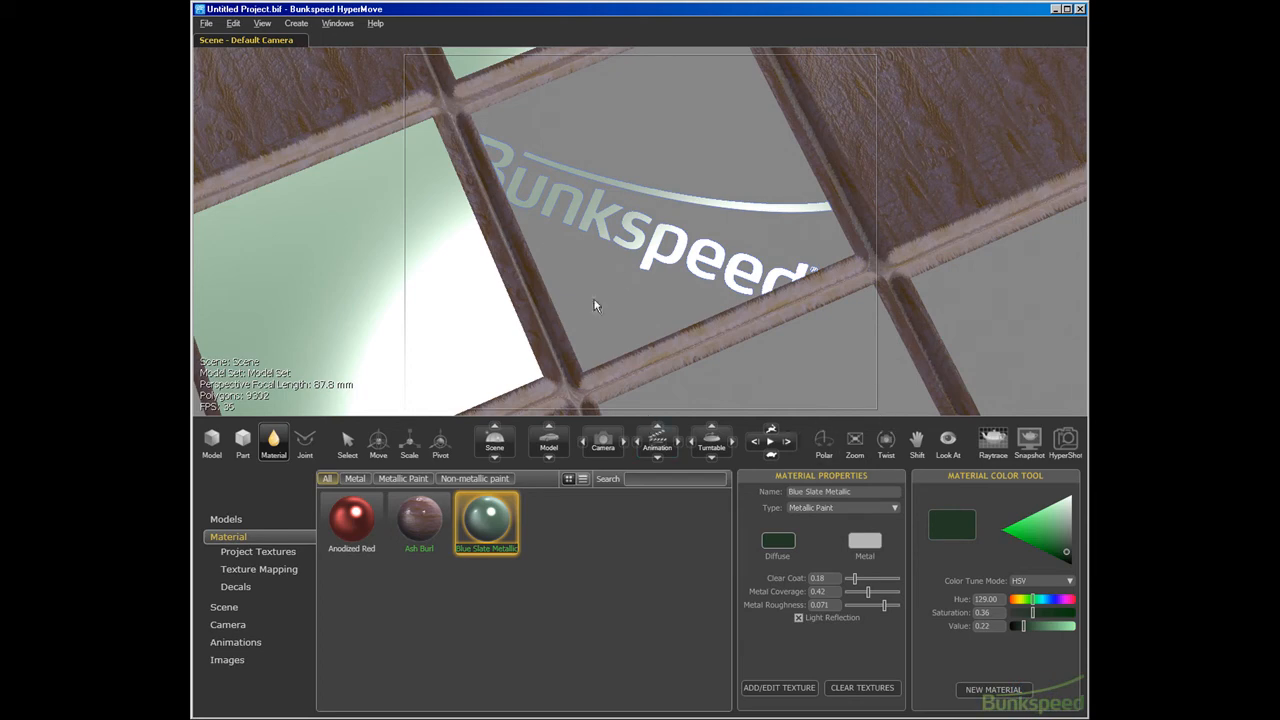
Step: Enlarge the logo decal across several tiles on the cube's top, with Multiple Part Decal enabled, and rotate it slightly clockwise
click(236, 586)
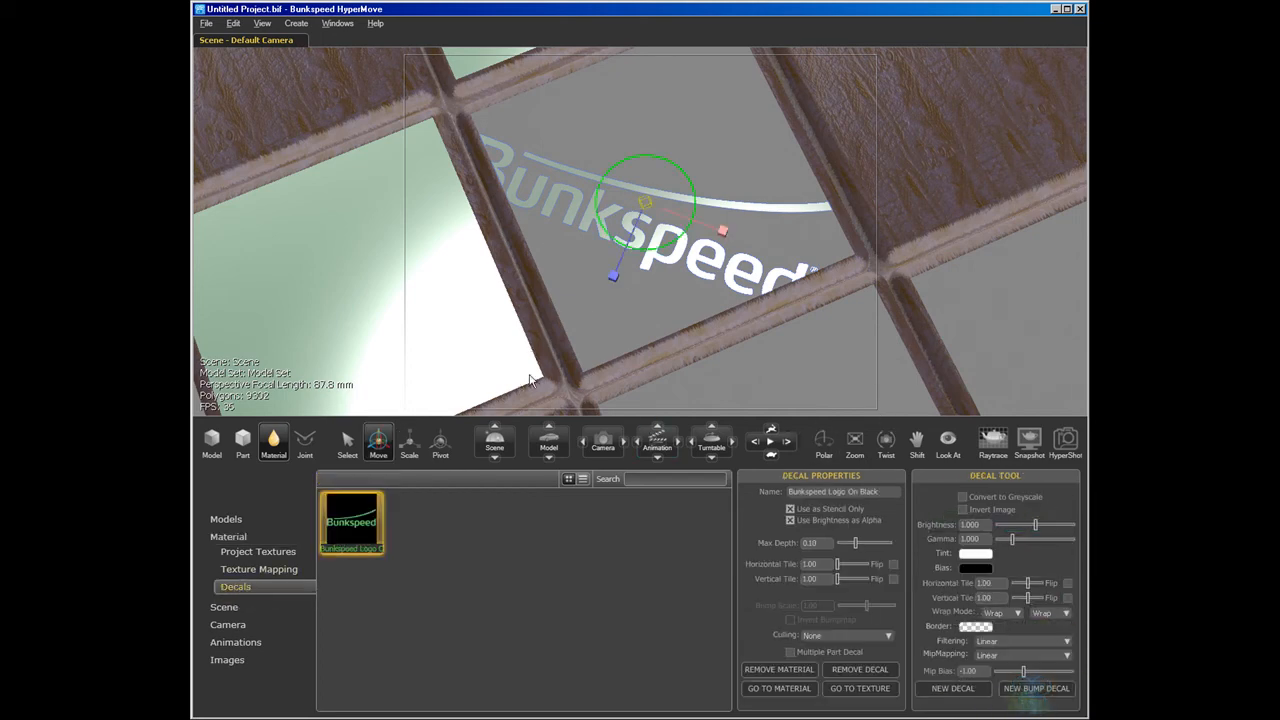
drag(724, 231, 955, 235)
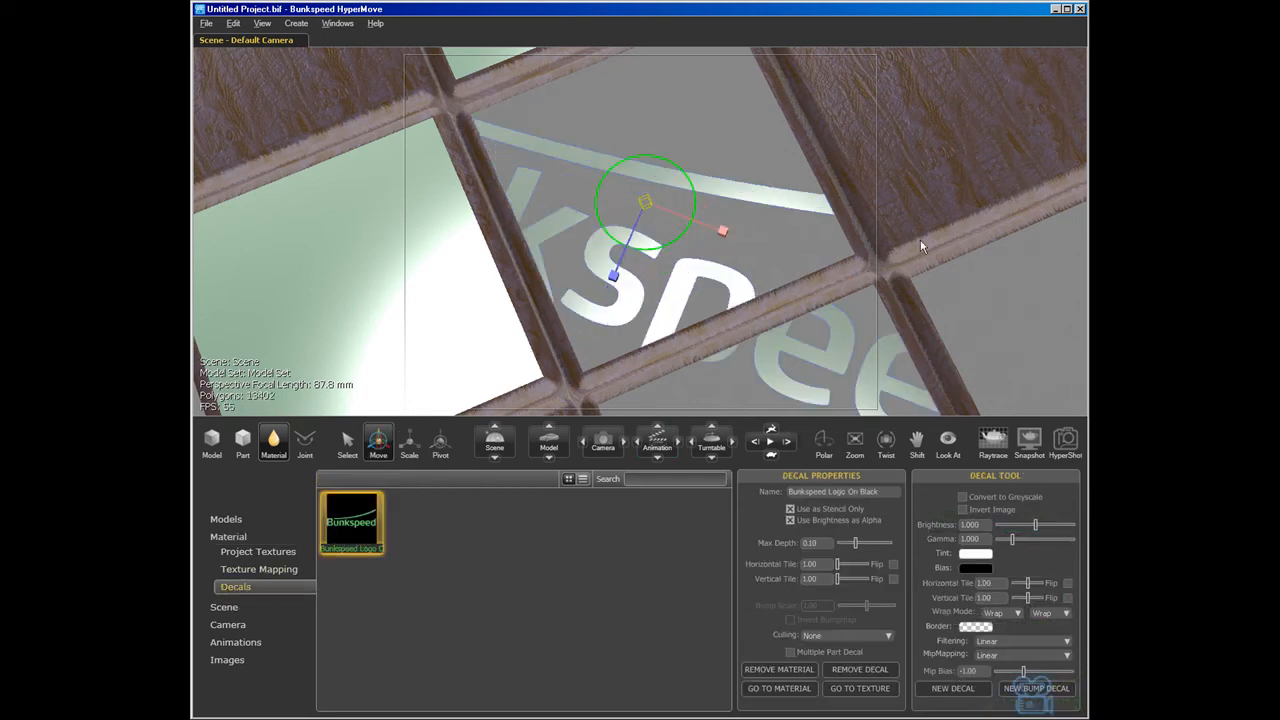
middle_drag(919, 239, 910, 174)
right_drag(910, 174, 696, 248)
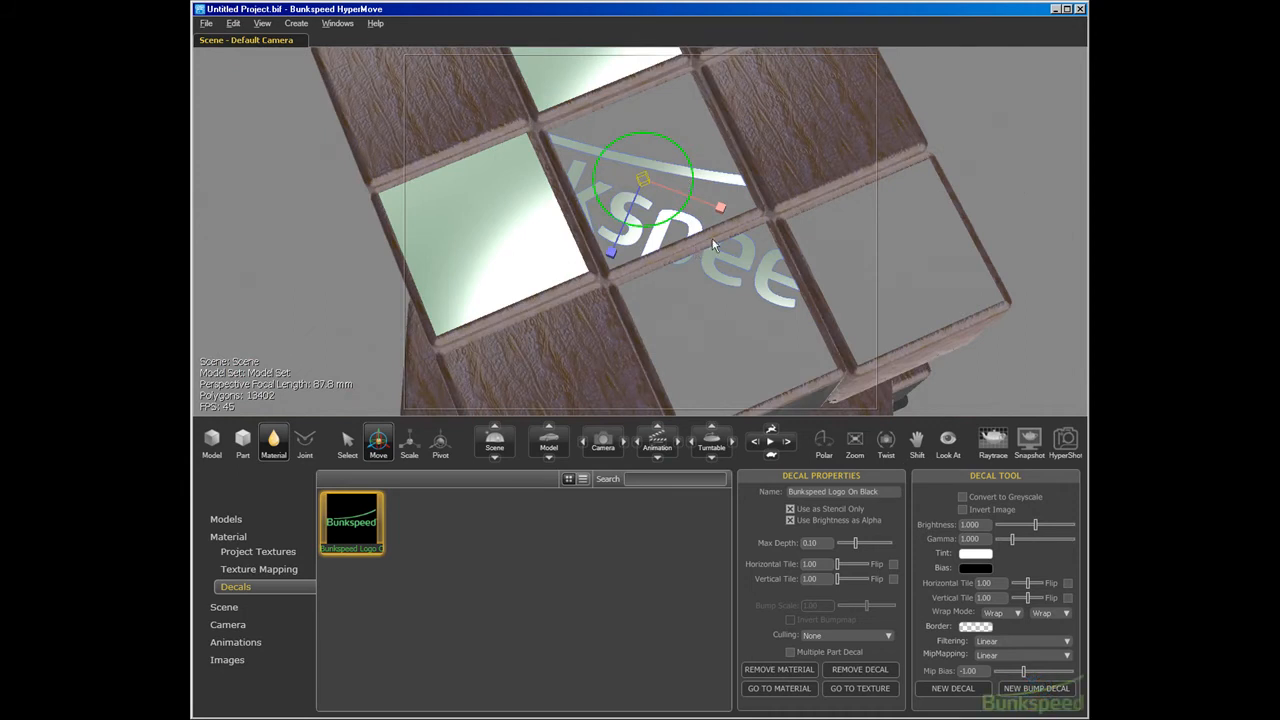
click(791, 651)
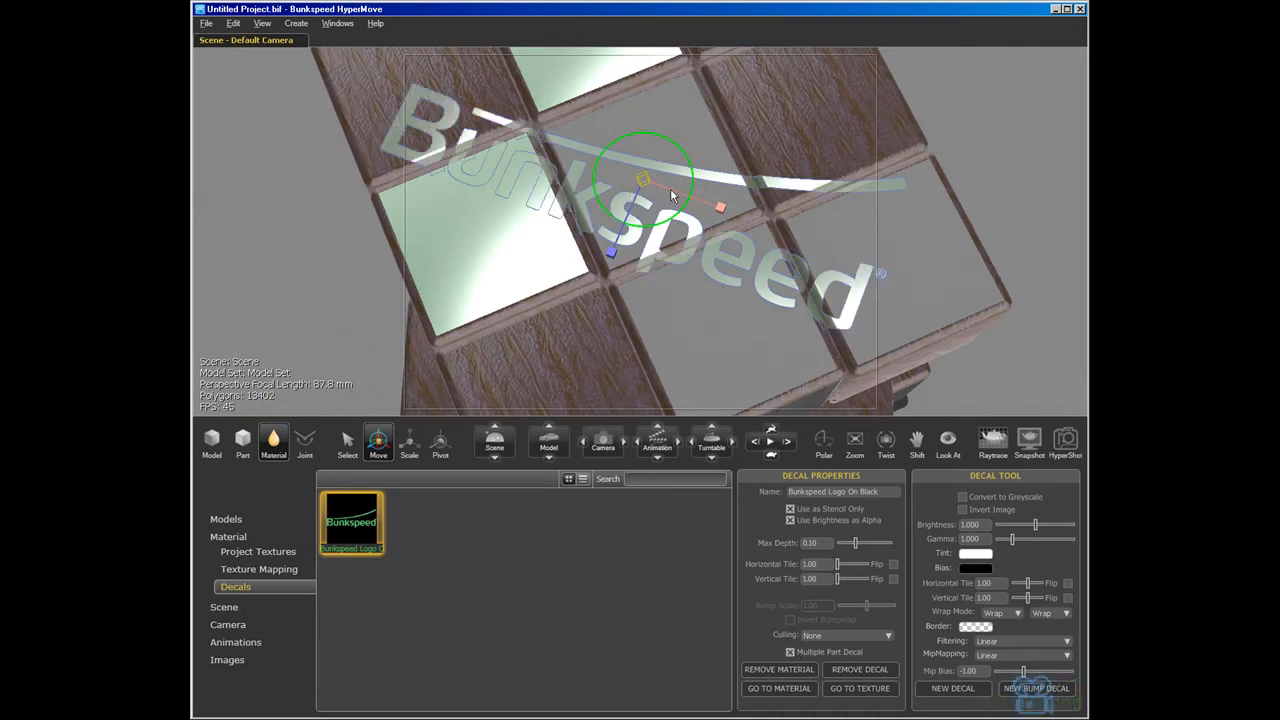
mouse_move(696, 180)
mouse_down()
mouse_move(688, 85)
mouse_move(692, 182)
mouse_up()
Step: Try the Gravel Pit environment around the cube, and set the scene's environment to Soft Box
click(225, 607)
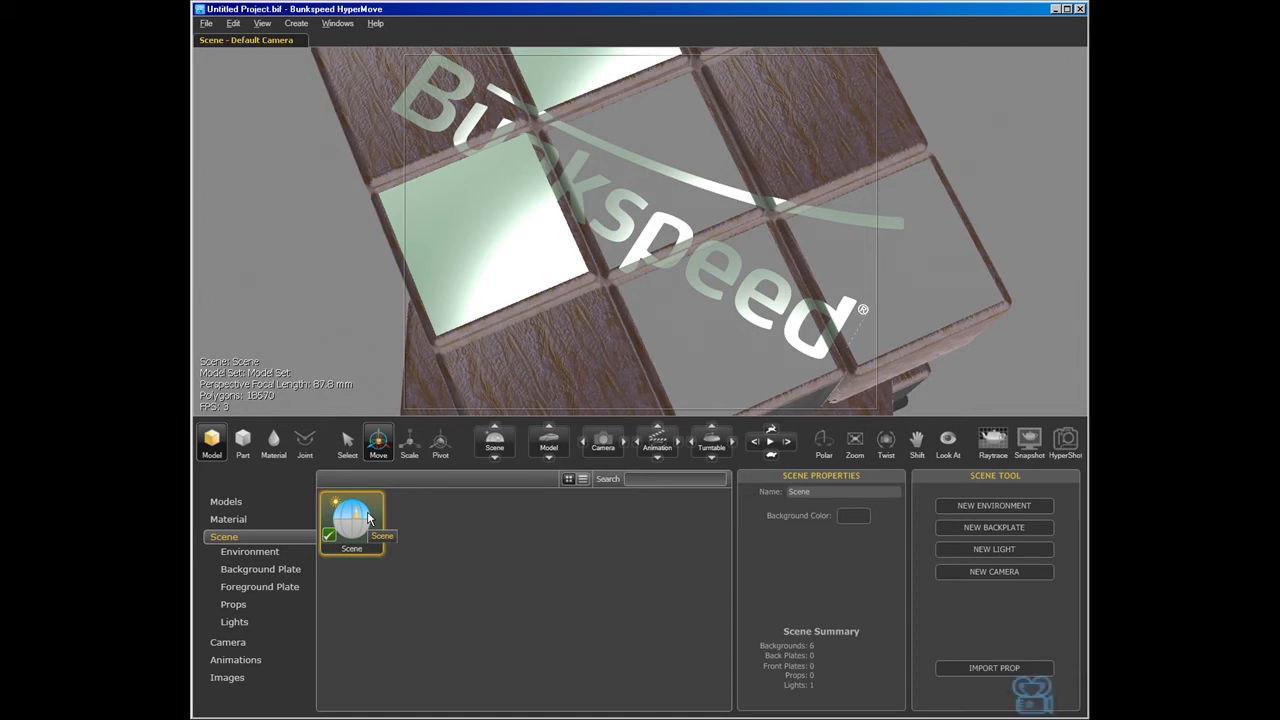
click(250, 553)
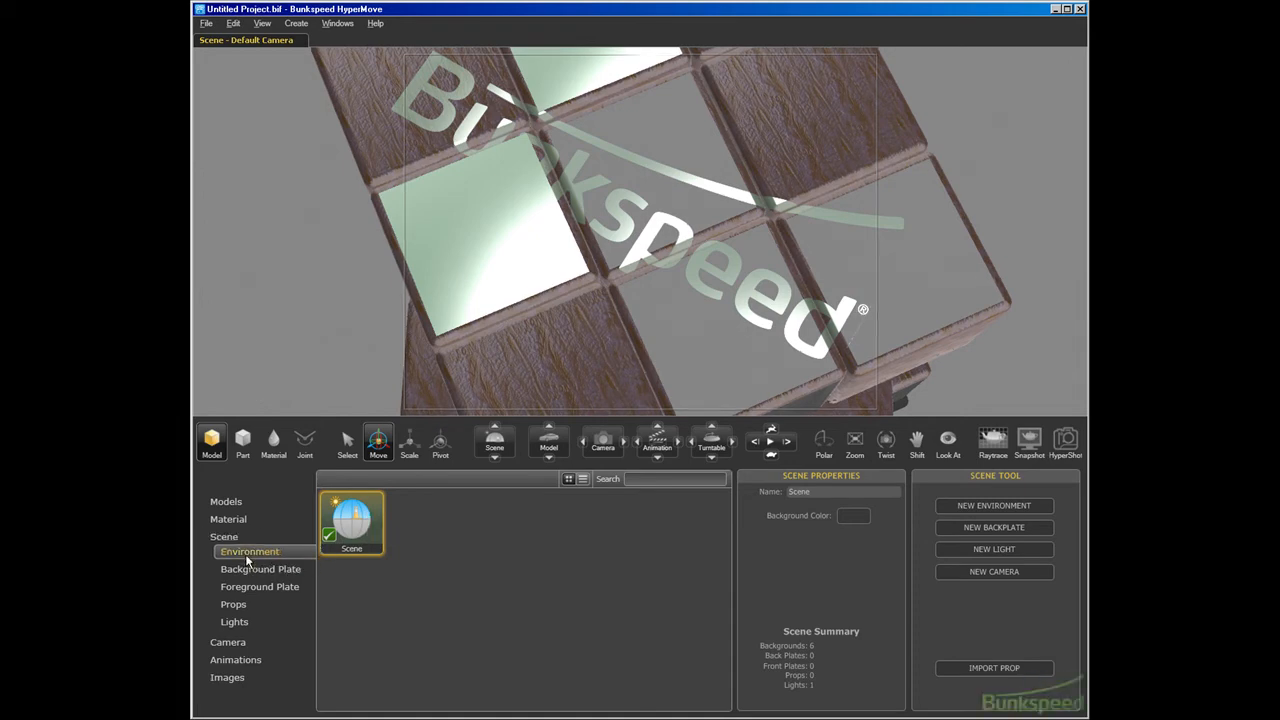
click(546, 533)
drag(622, 305, 731, 225)
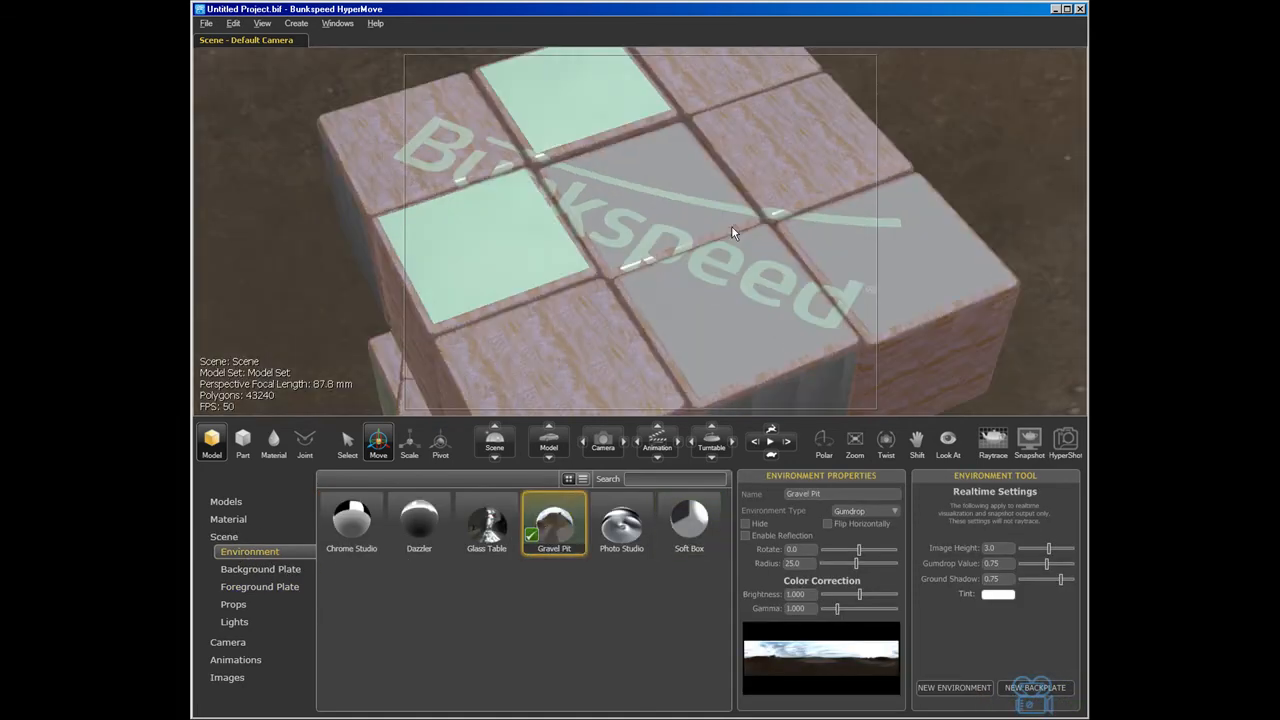
scroll(731, 225, down, 5)
drag(575, 315, 598, 281)
click(690, 520)
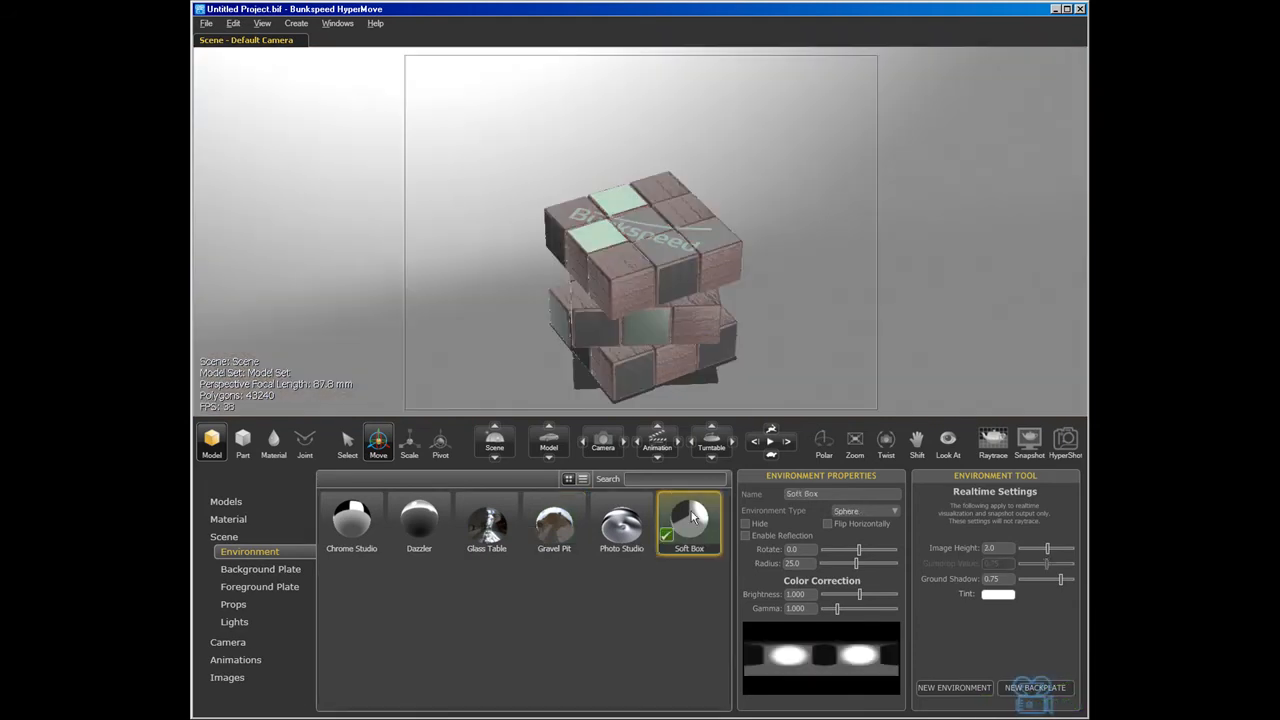
click(288, 570)
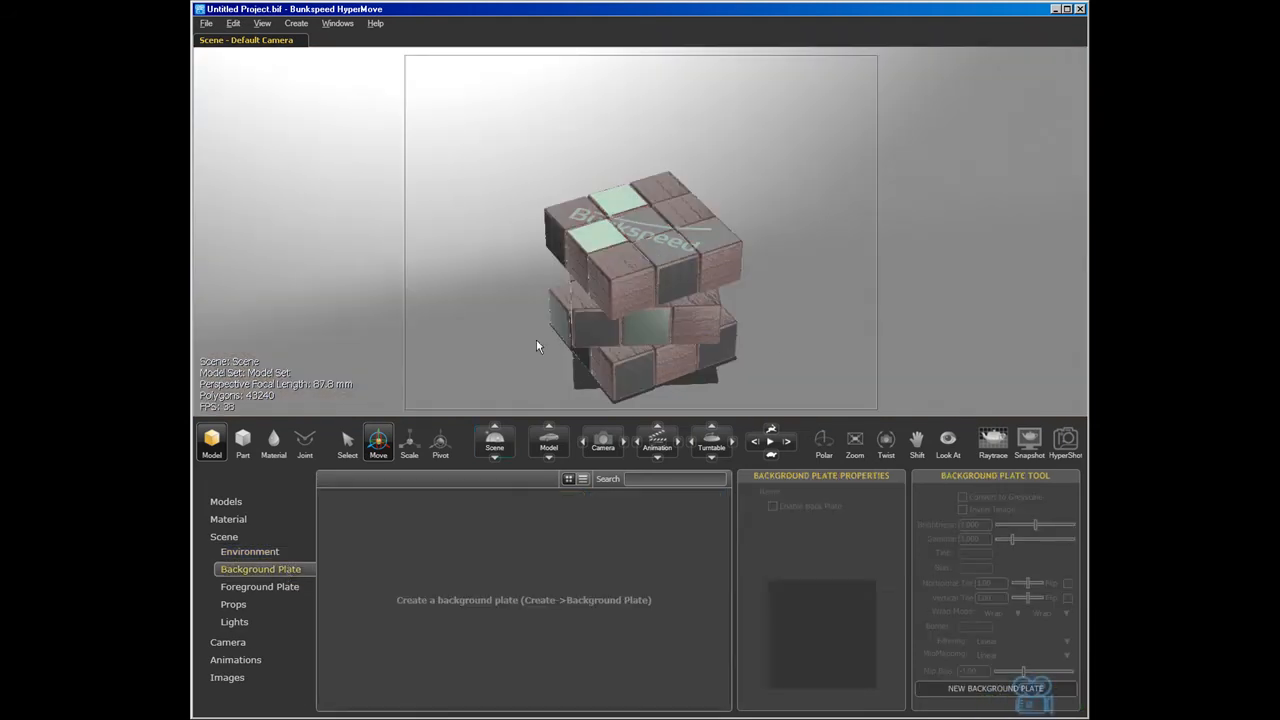
drag(540, 344, 648, 282)
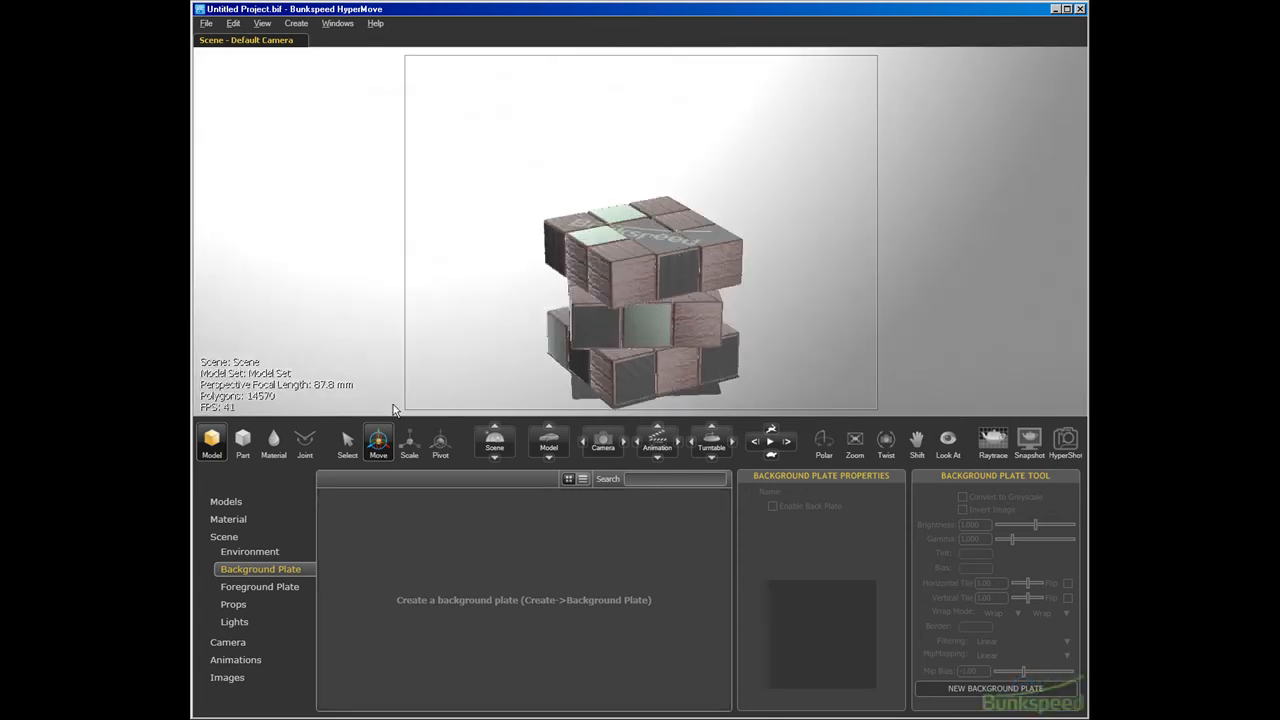
click(264, 586)
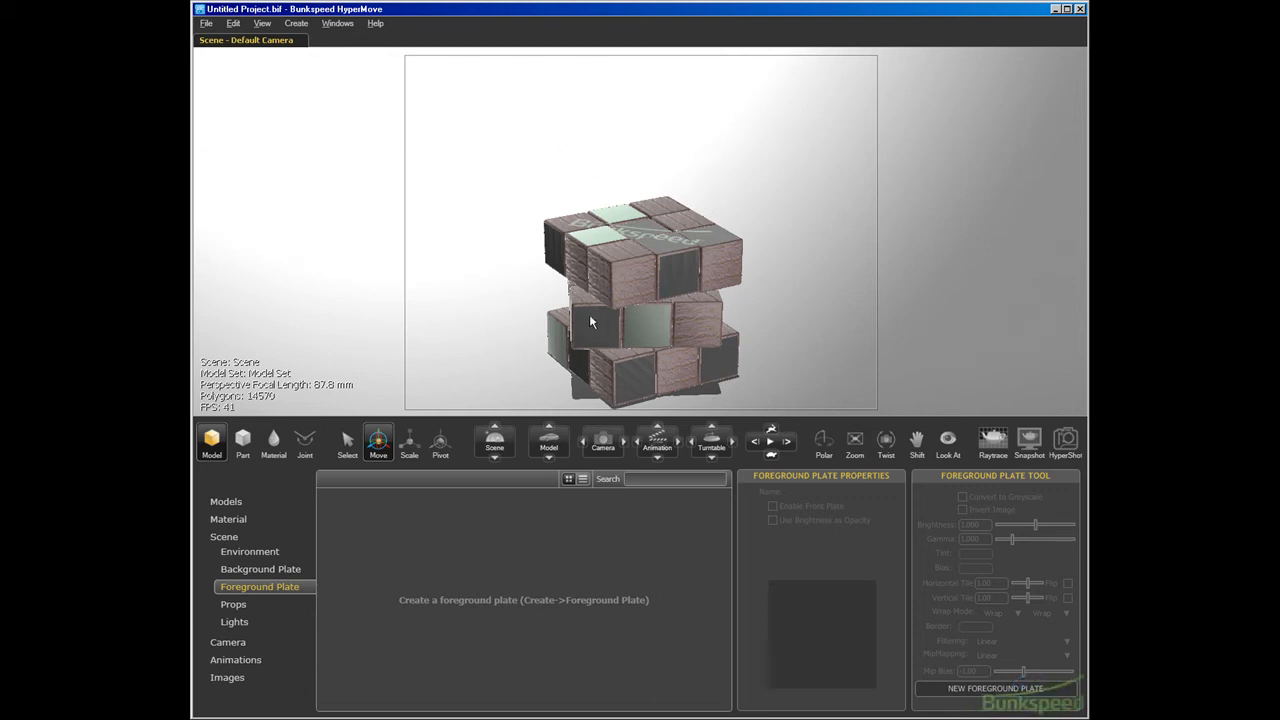
click(236, 604)
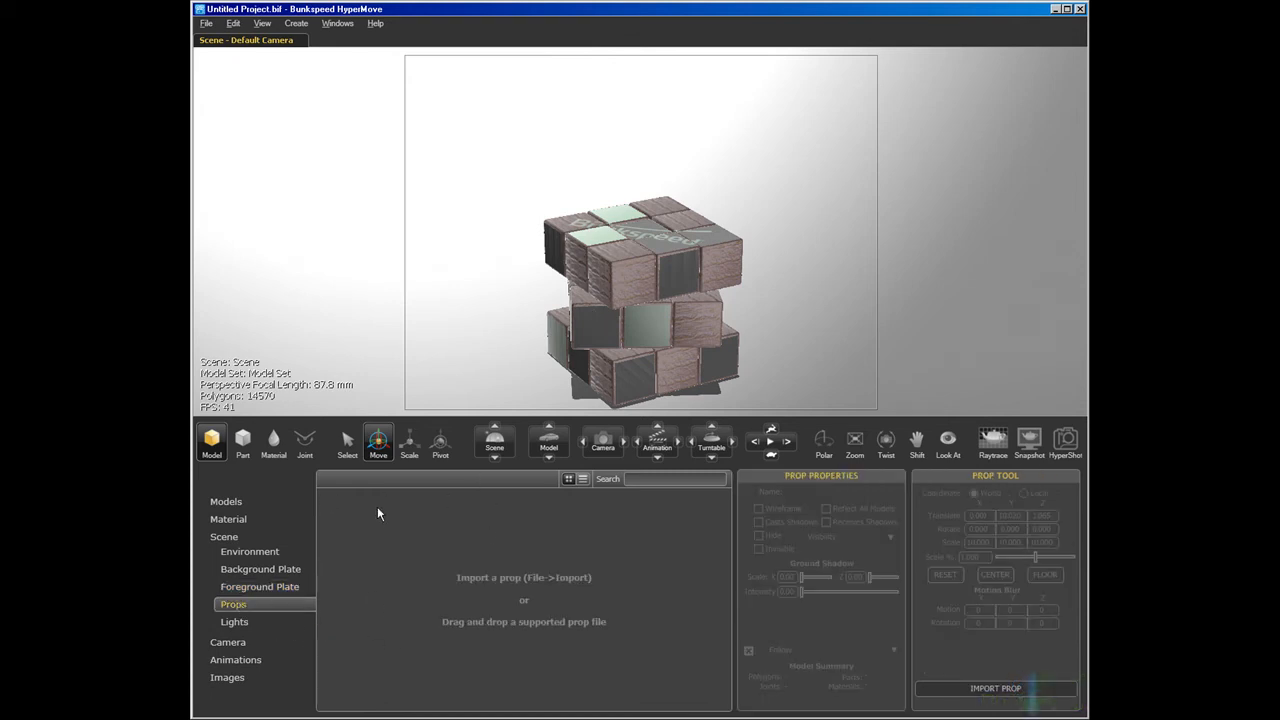
Step: Rotate the scene's directional light so it shines on the cube at a low angle from the side
click(250, 619)
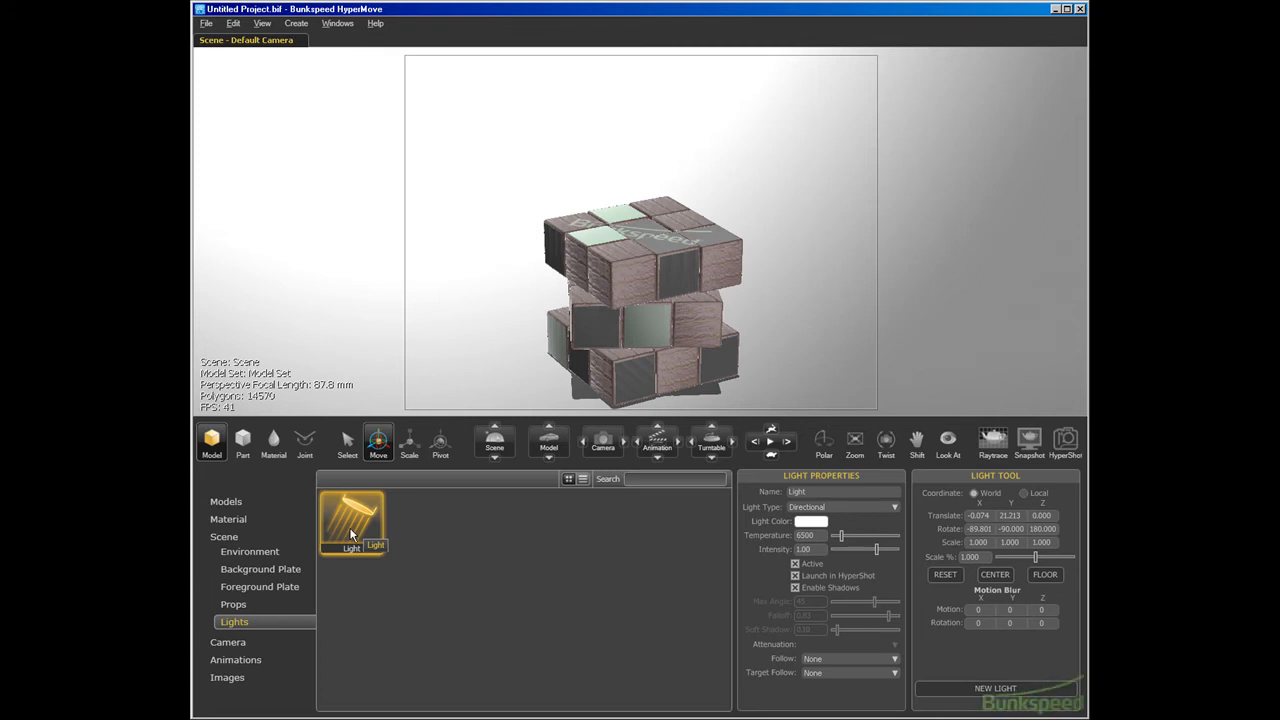
click(349, 527)
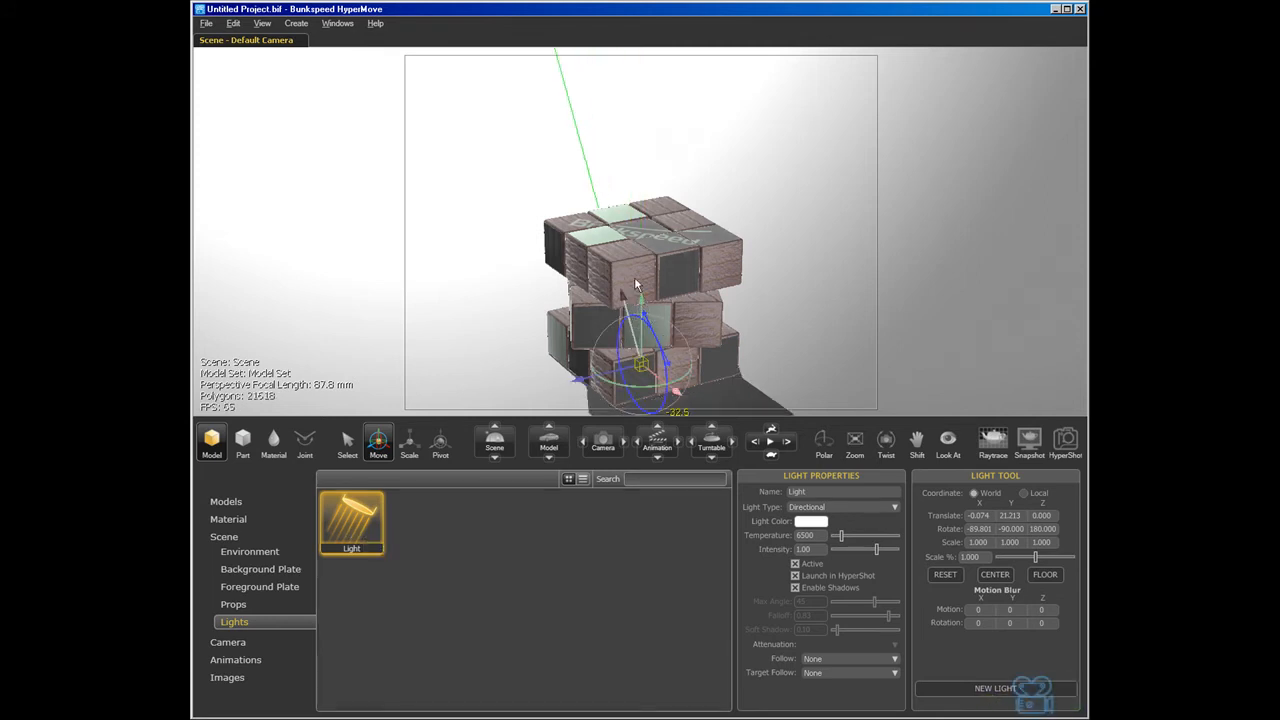
drag(636, 286, 702, 380)
scroll(775, 352, down, 5)
Step: Change the light to a Point light, moved closer to the cube, with an intensity of about 372
click(823, 509)
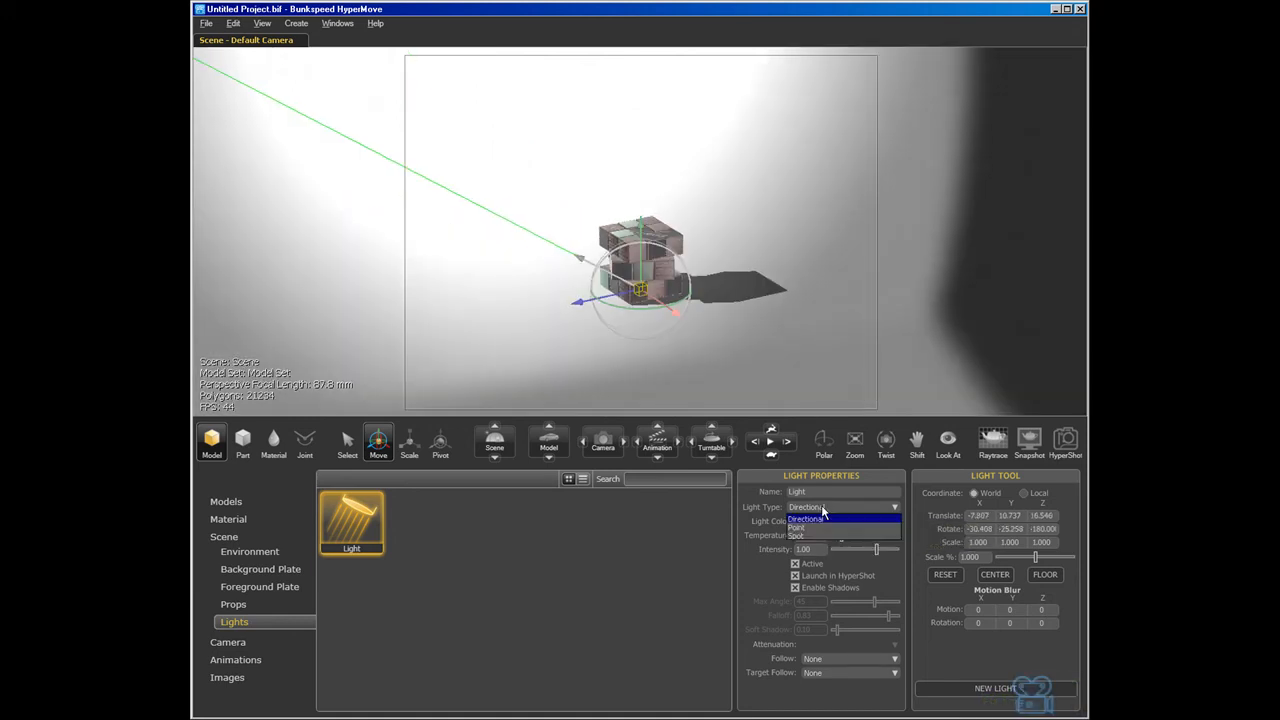
click(814, 522)
drag(595, 262, 900, 357)
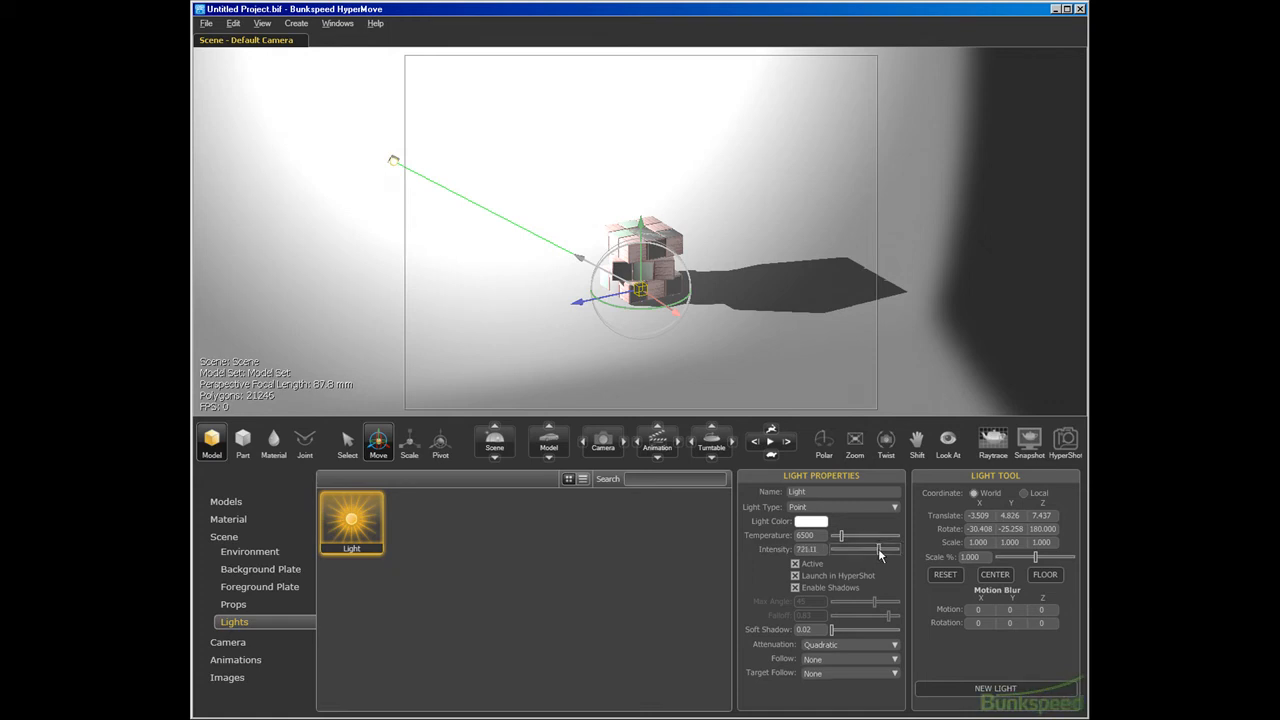
drag(878, 548, 877, 553)
Step: Change the light to a Spot light shining down from above the cube, with a maximum angle of 34
scroll(590, 302, up, 5)
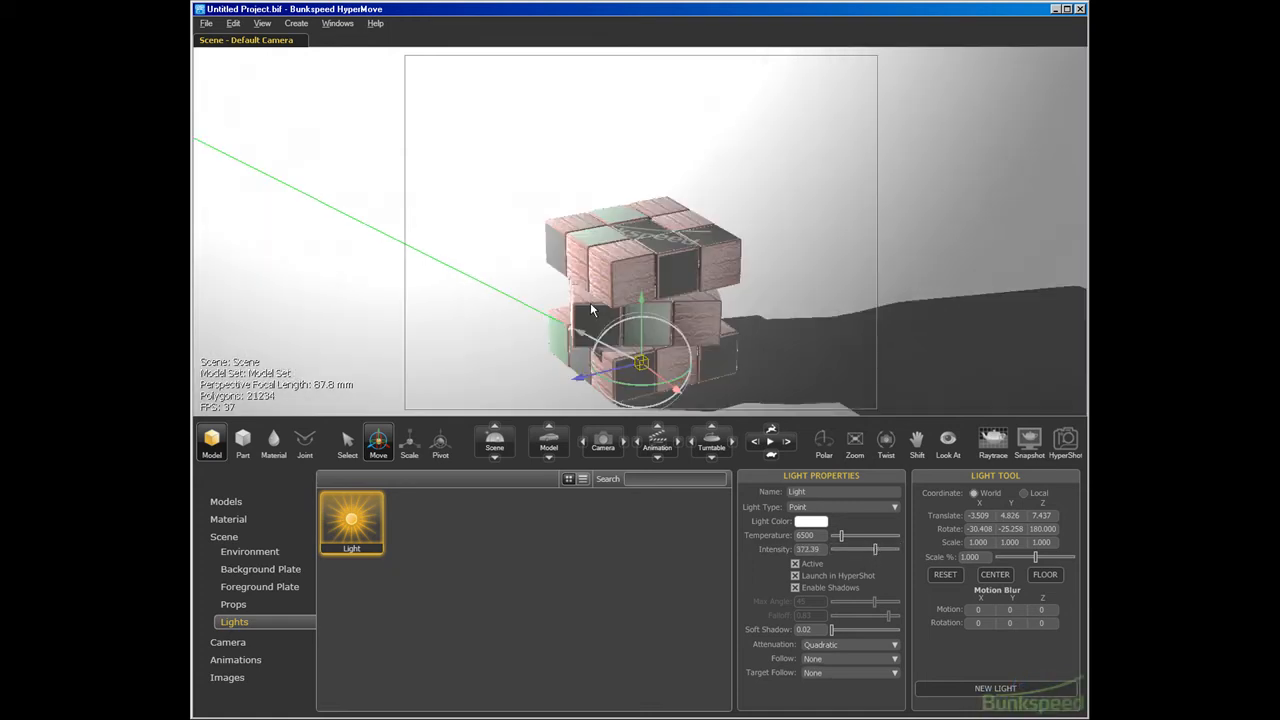
middle_drag(590, 302, 696, 225)
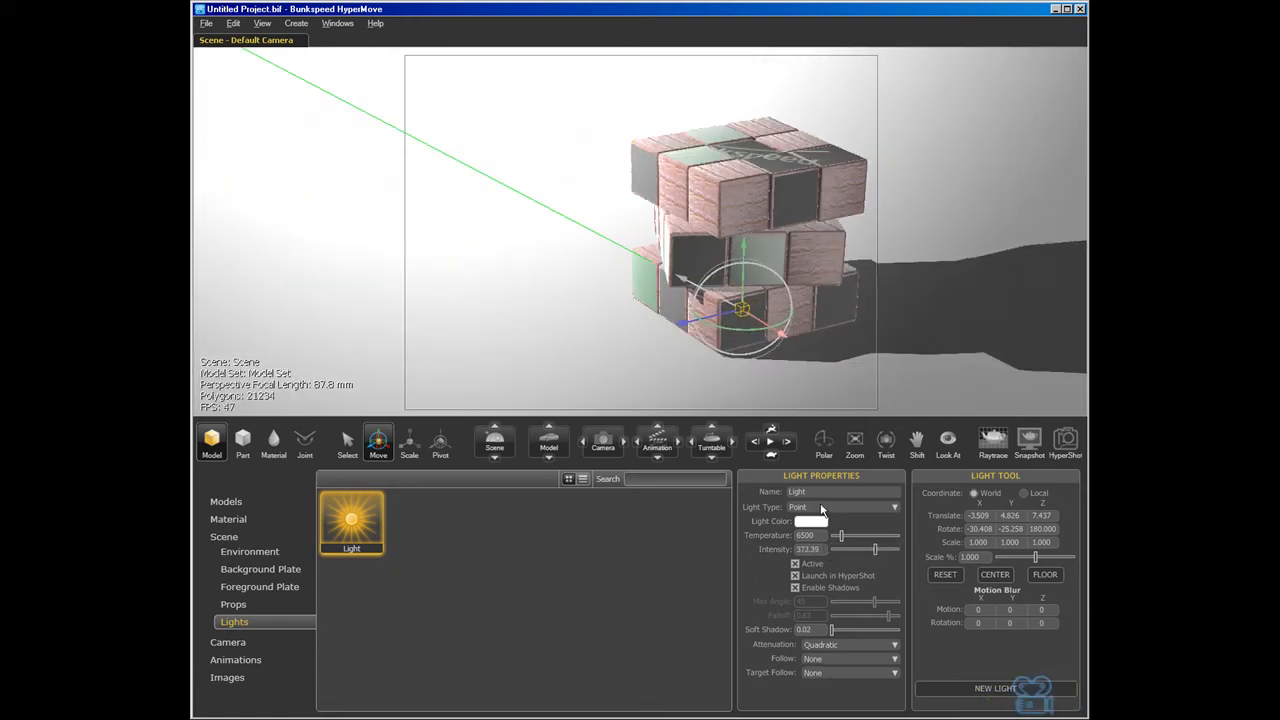
click(822, 508)
click(820, 530)
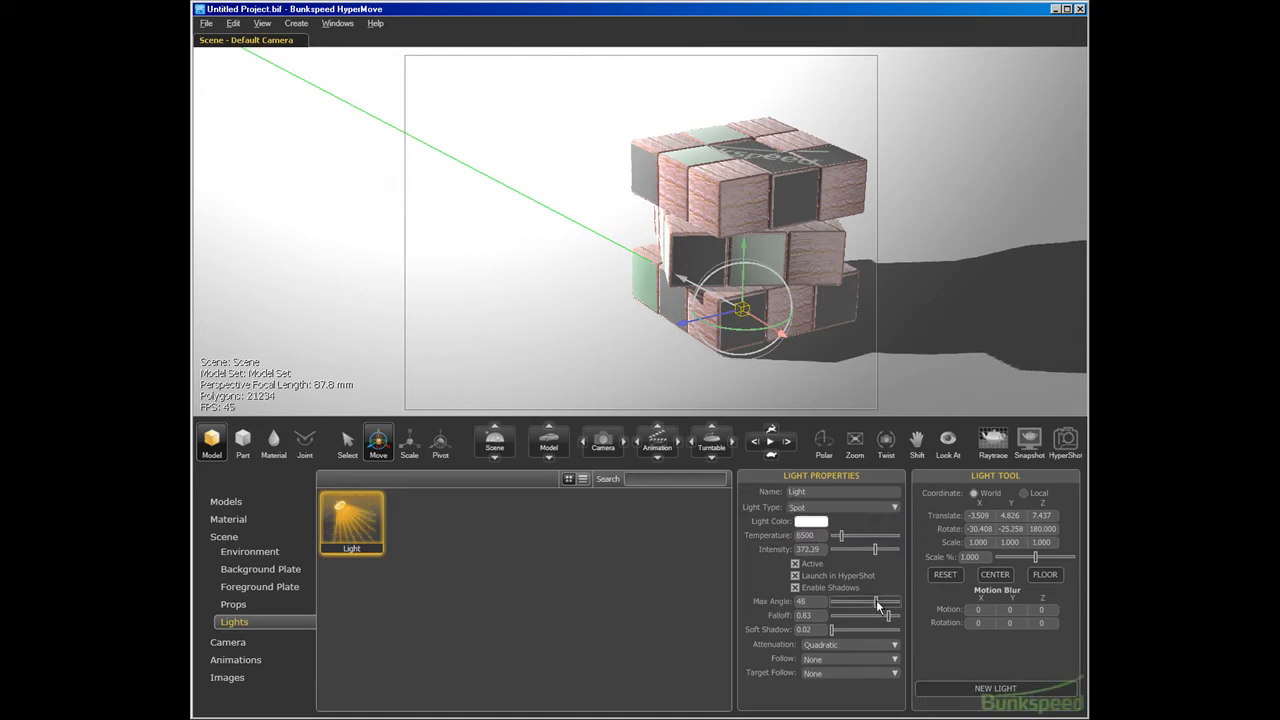
drag(876, 600, 835, 600)
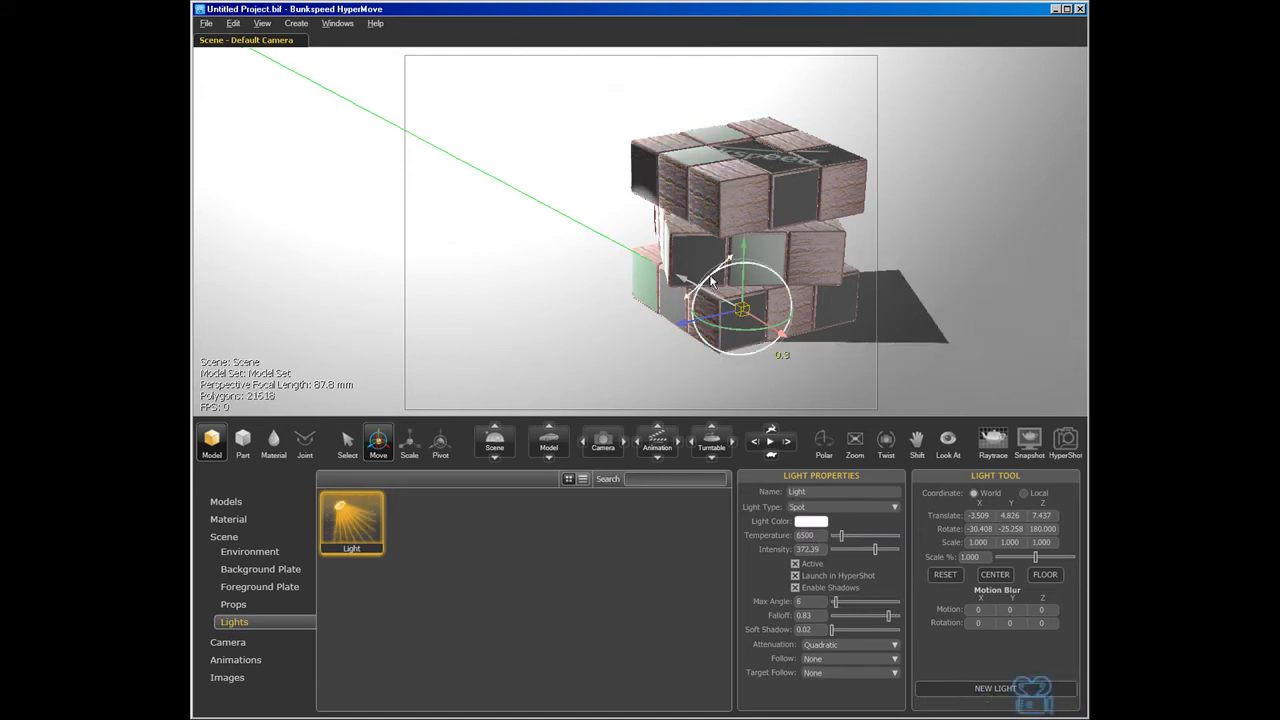
drag(712, 283, 868, 229)
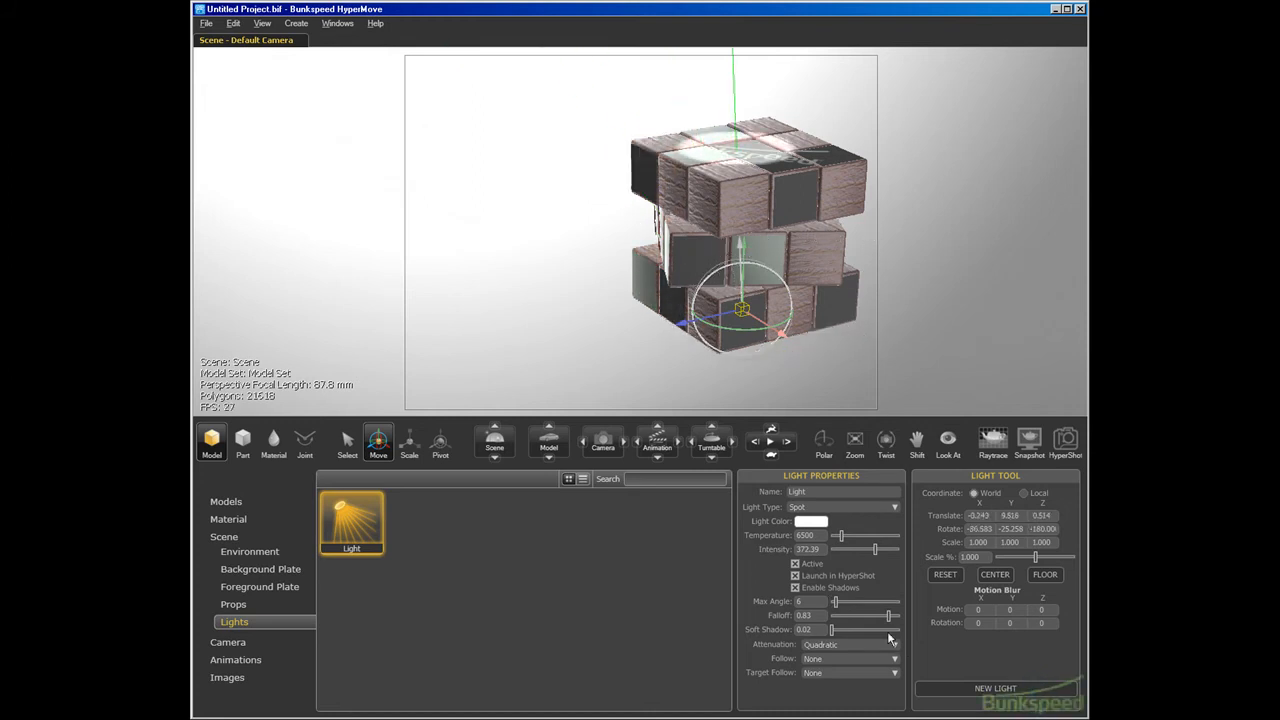
drag(834, 600, 864, 600)
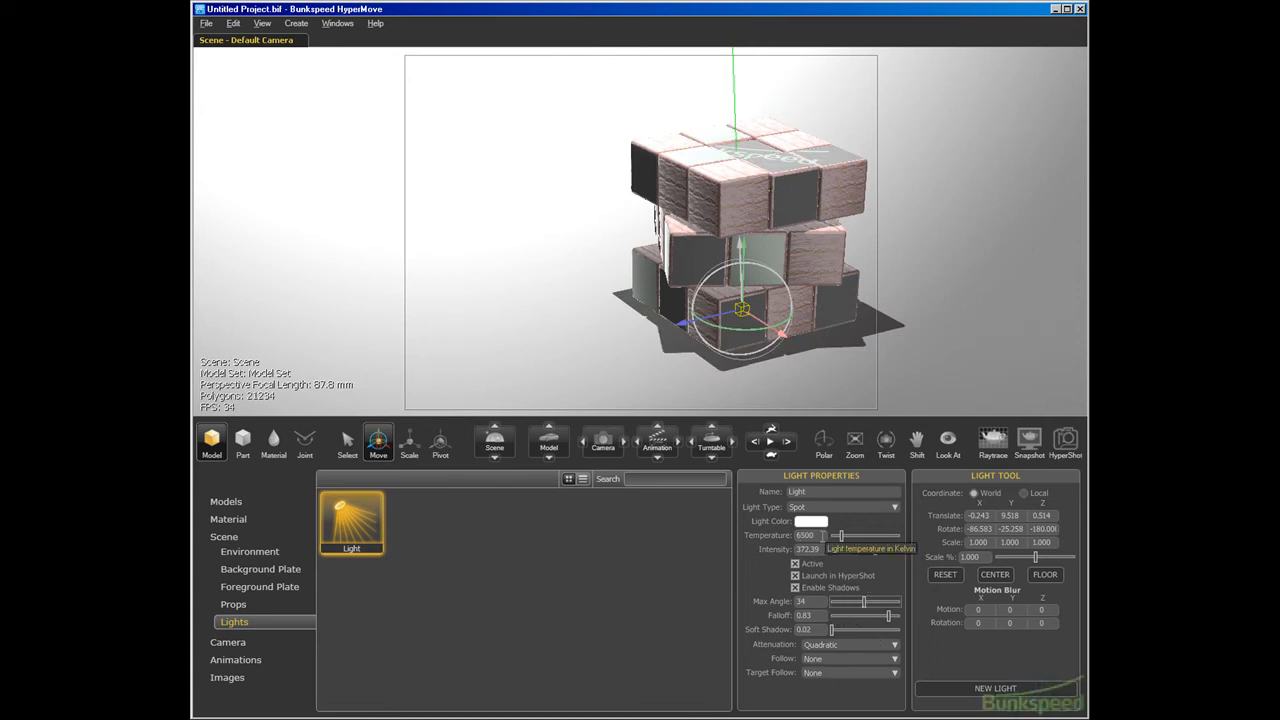
Step: Create a second camera with its own closer framing of the cube, and switch back to the Default Camera
click(226, 642)
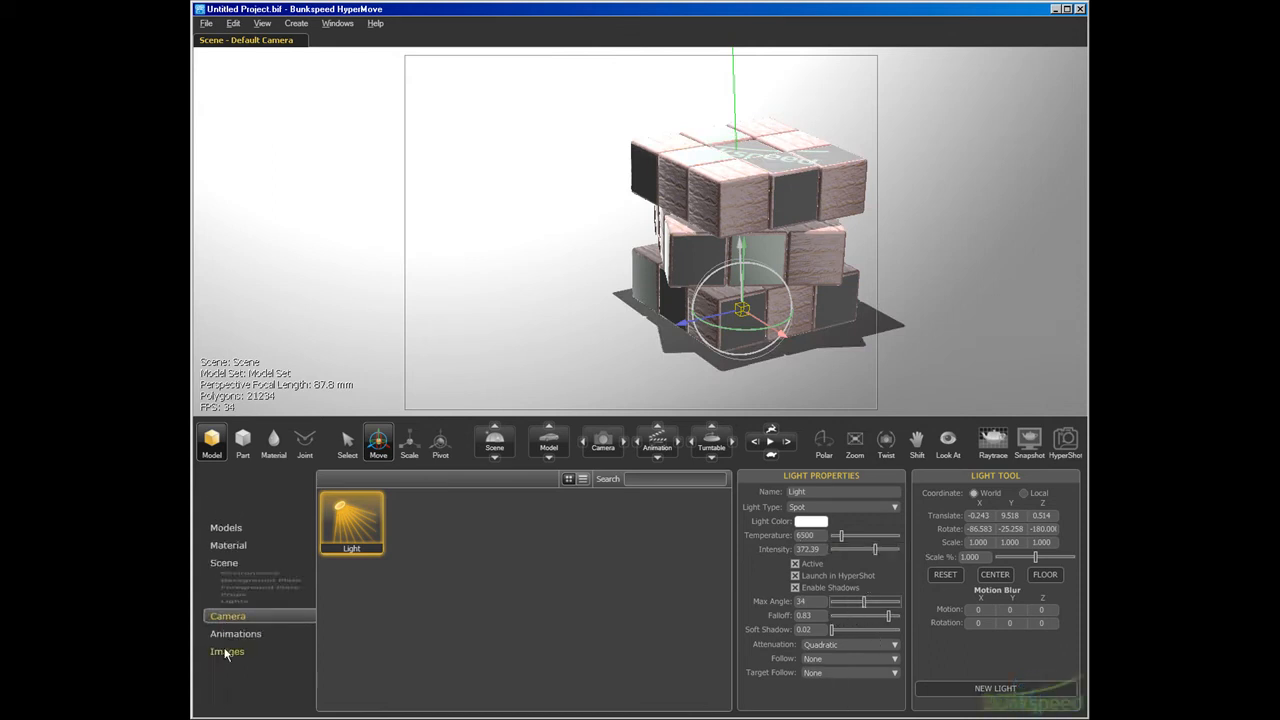
right_click(457, 549)
click(516, 555)
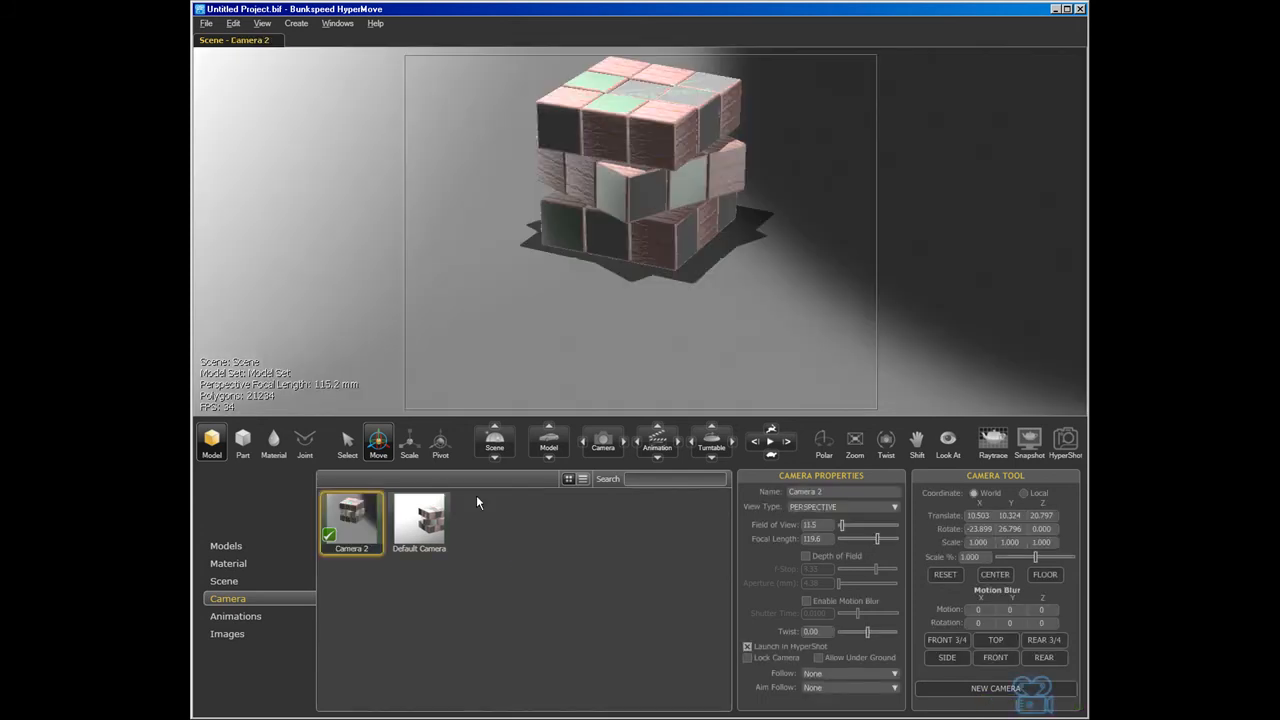
alt+drag(745, 335, 587, 302)
alt+right_drag(585, 298, 649, 295)
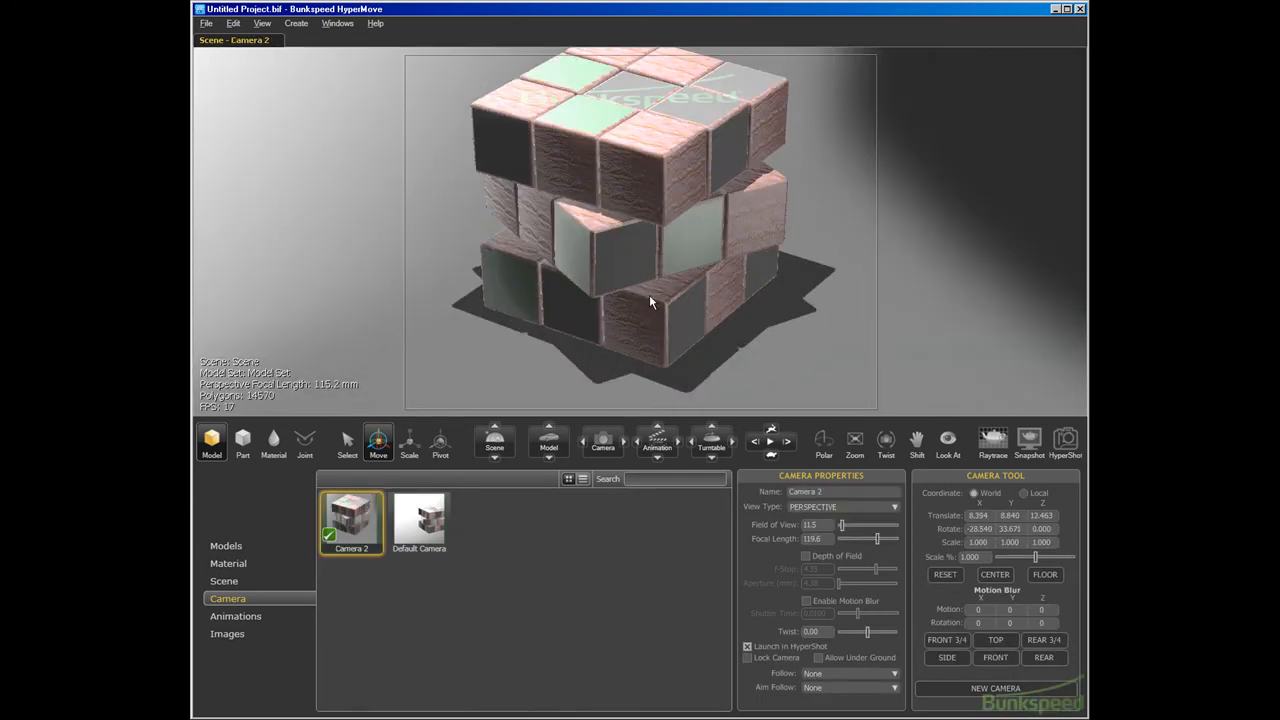
alt+drag(645, 293, 633, 241)
double_click(436, 520)
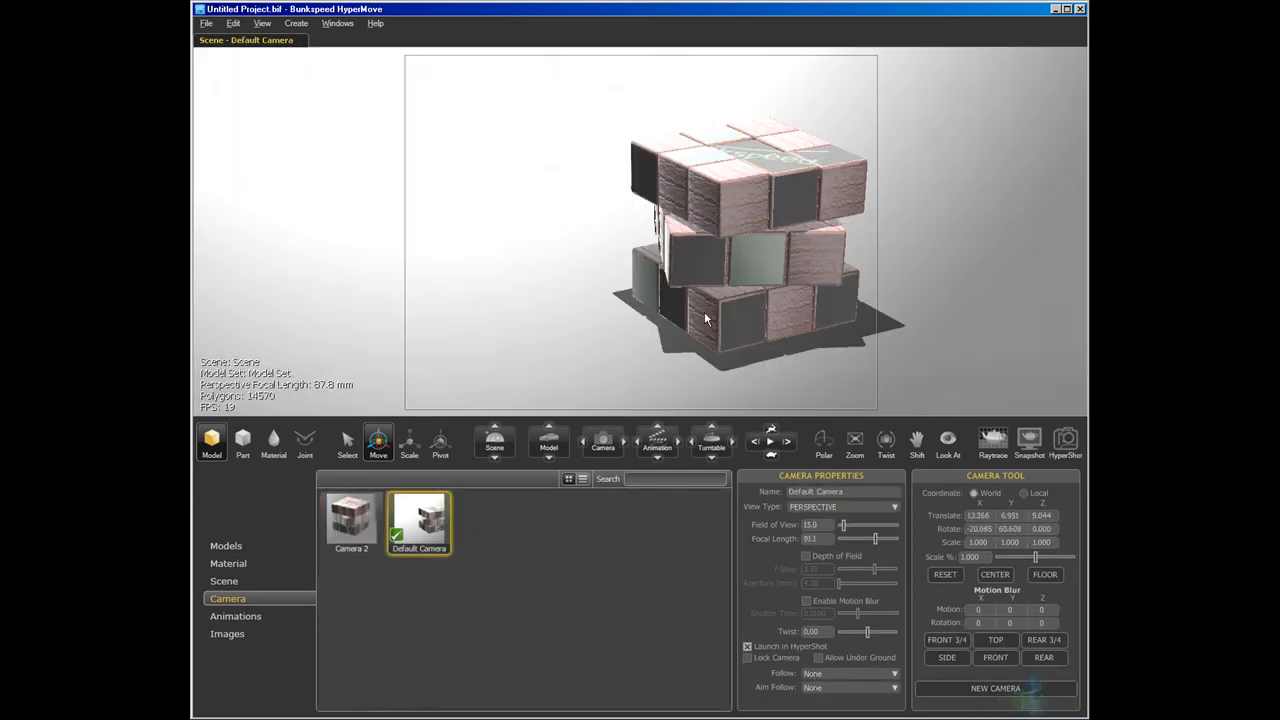
Step: Add a keyframe animation to the Rubik's cube model and open the Animation Timeline
click(254, 617)
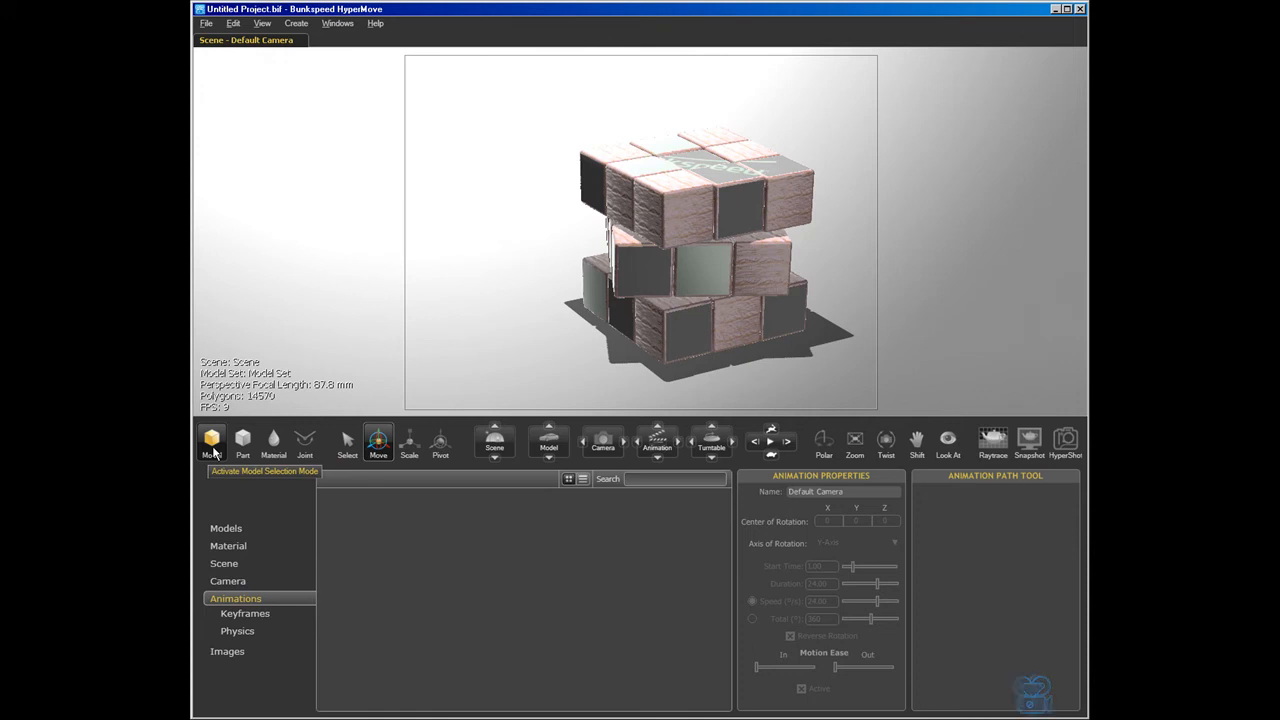
click(212, 450)
click(728, 202)
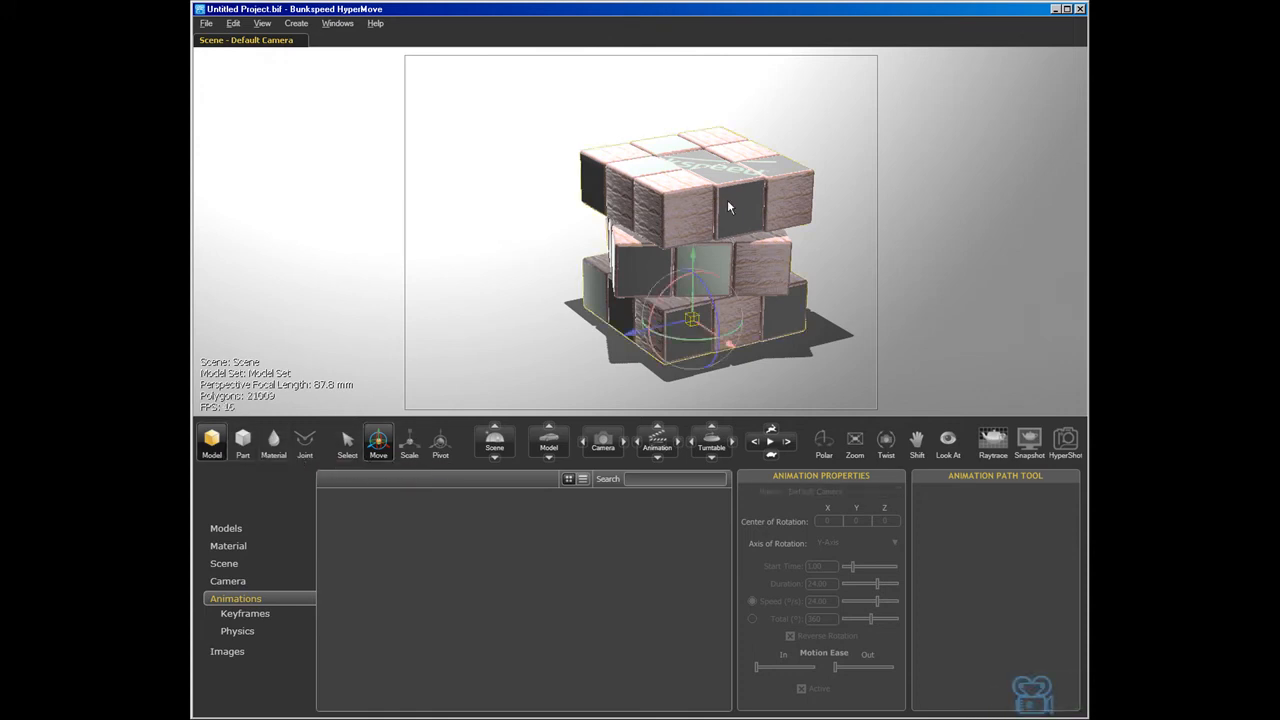
right_click(728, 202)
click(784, 361)
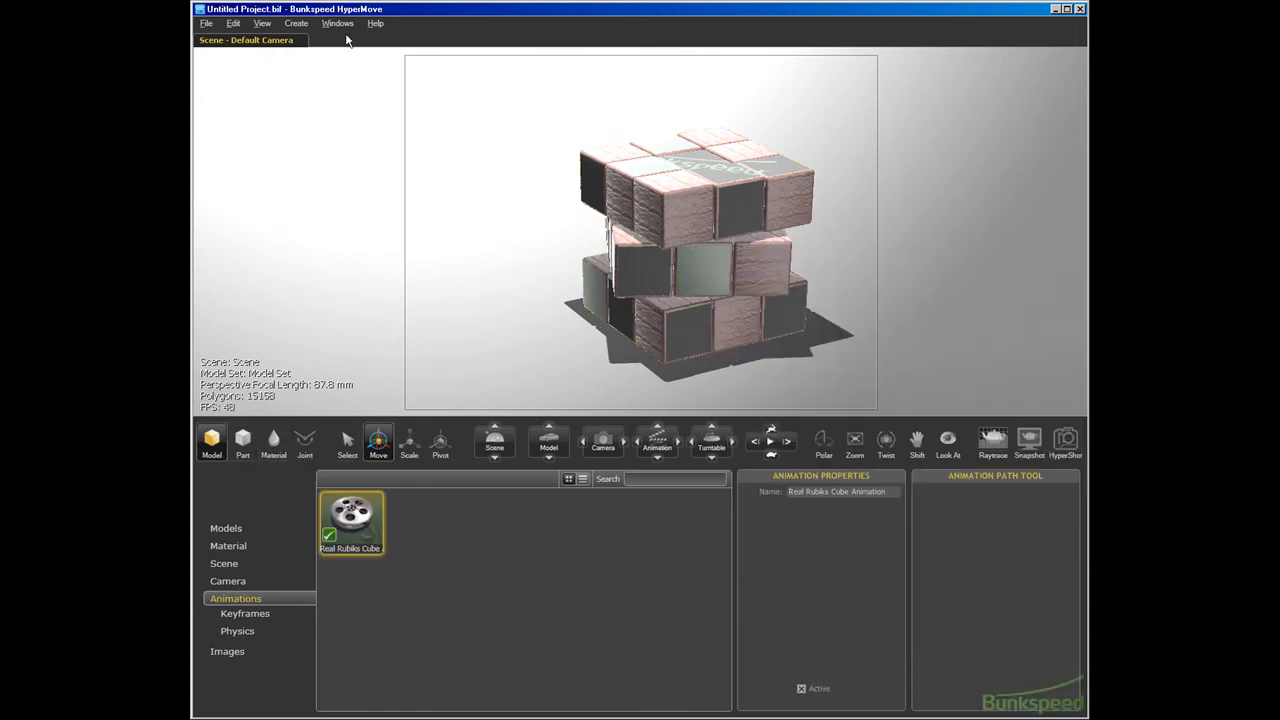
click(337, 23)
click(346, 41)
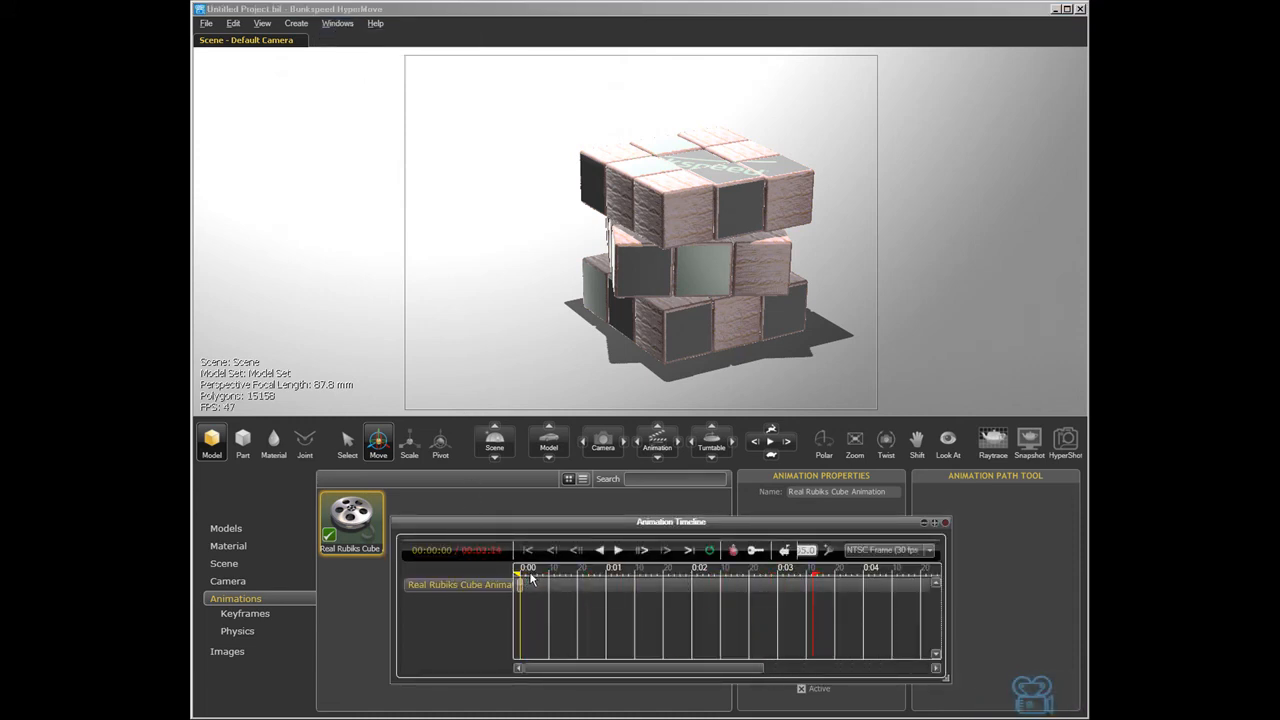
Step: Set the timeline to 00:02:01 and move the cube backwards along its X axis to create a keyframe
drag(615, 578, 688, 578)
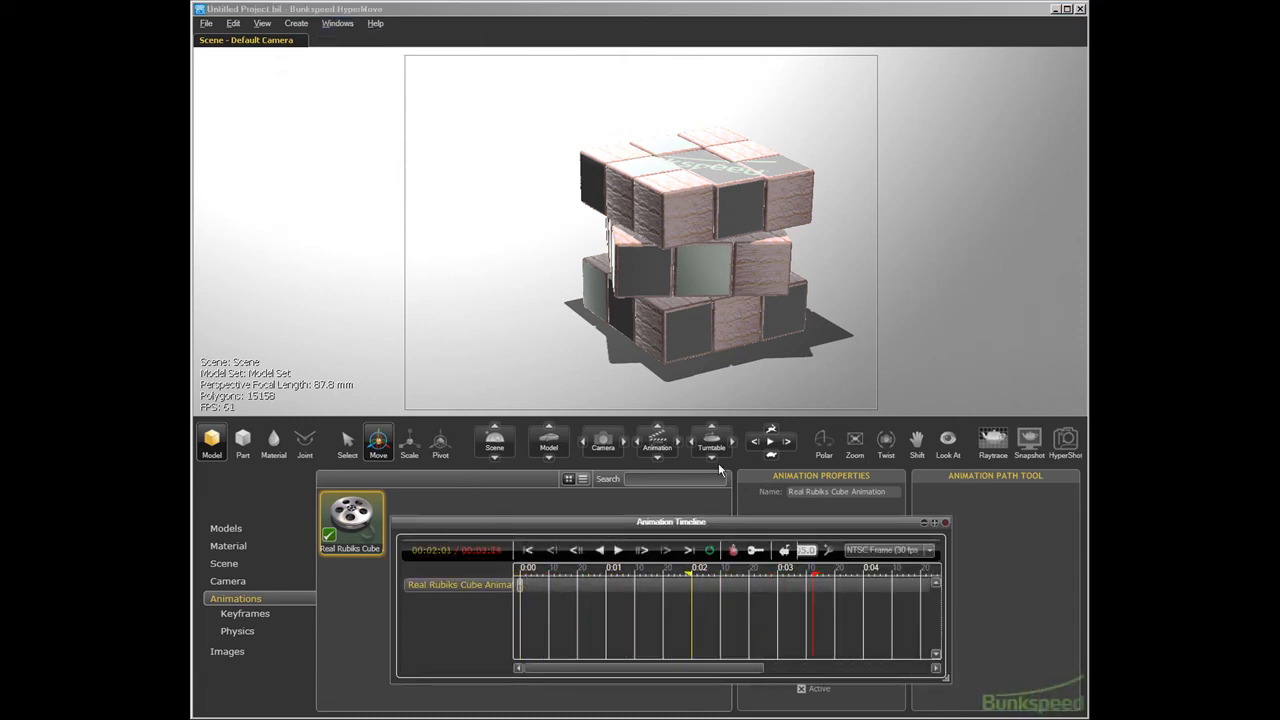
click(696, 316)
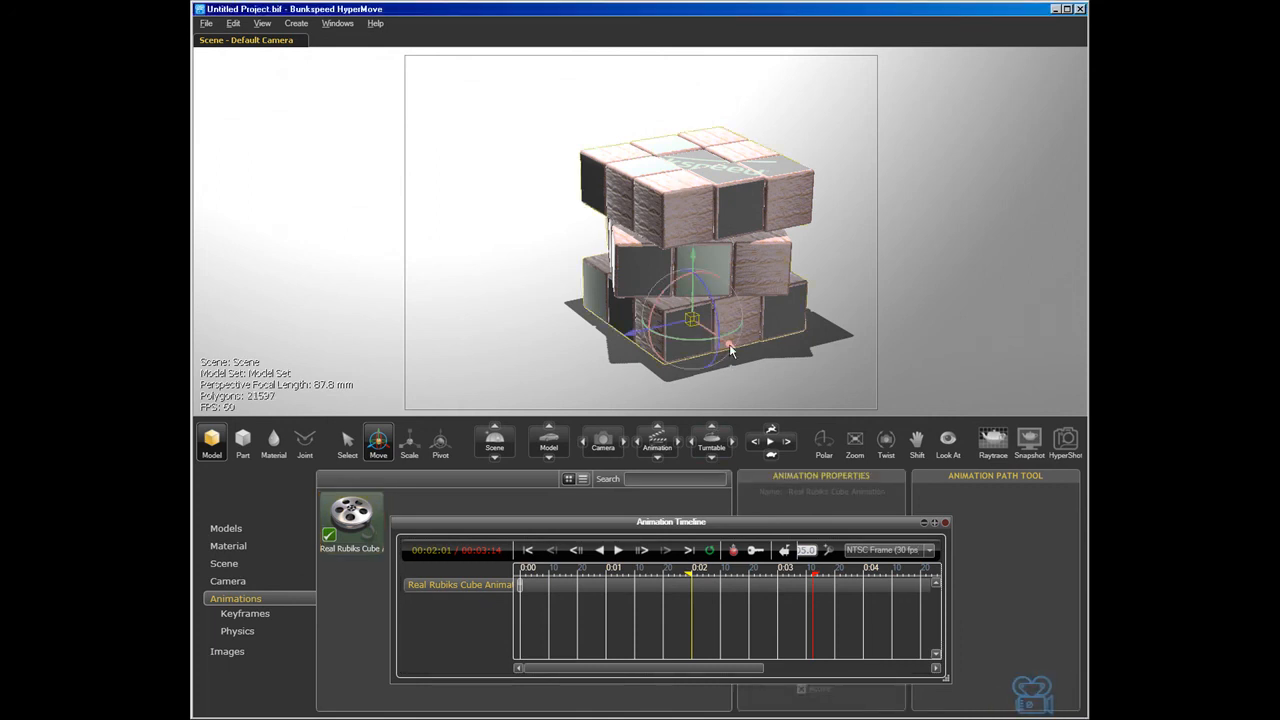
drag(729, 344, 453, 143)
middle_drag(538, 176, 598, 218)
drag(598, 218, 703, 343)
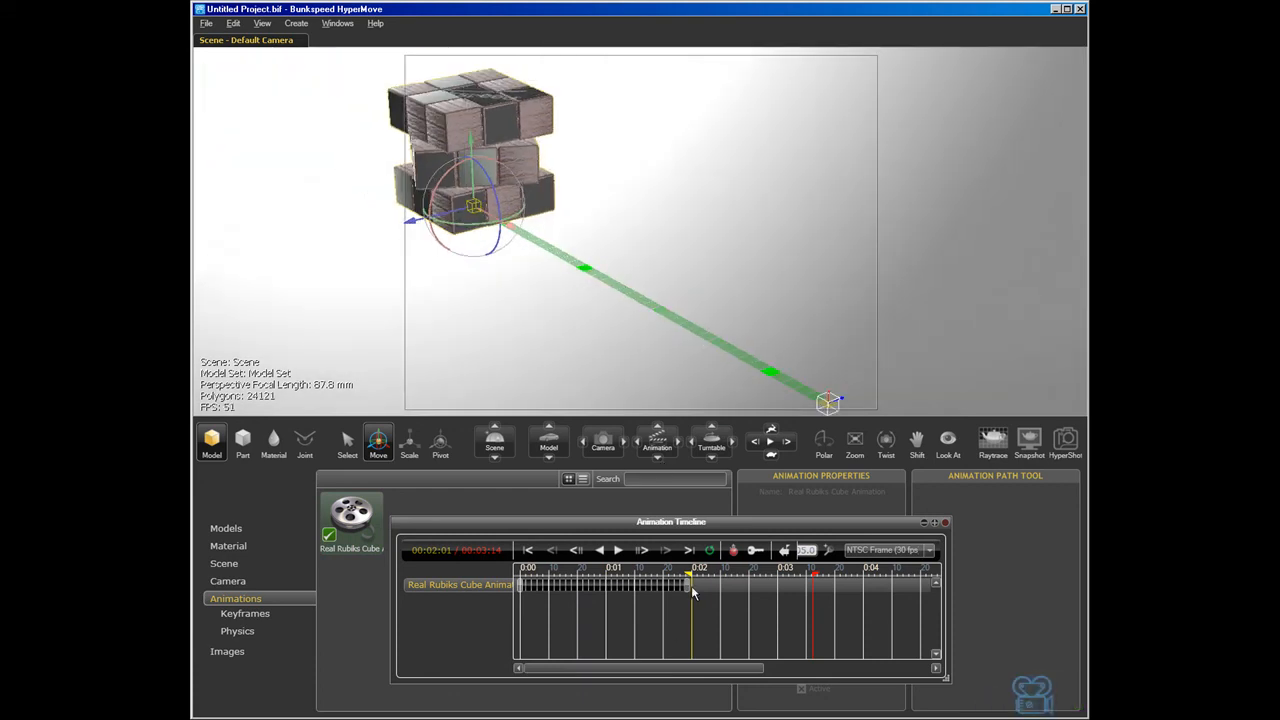
Step: Add keyframes at about 3 seconds with the cube moved along Z, and at 00:03:14 with it moved forward along X
drag(693, 574, 781, 582)
drag(441, 226, 659, 171)
drag(781, 577, 811, 575)
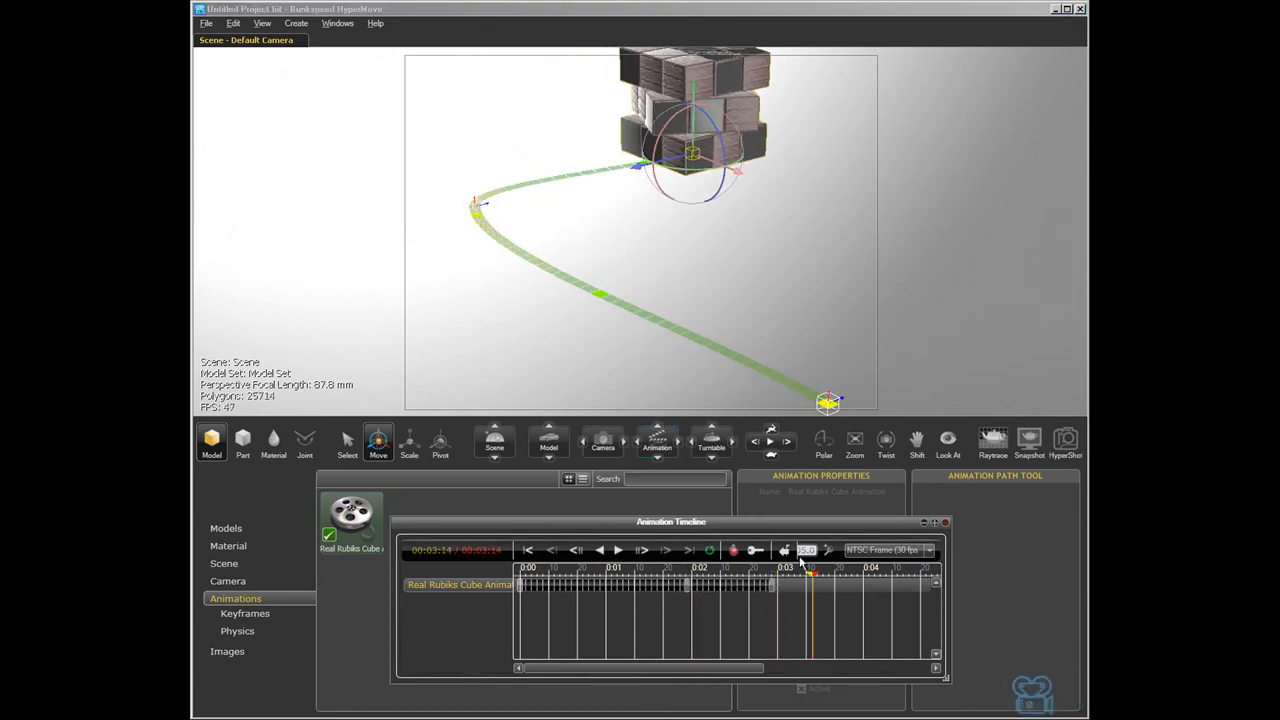
drag(737, 172, 867, 237)
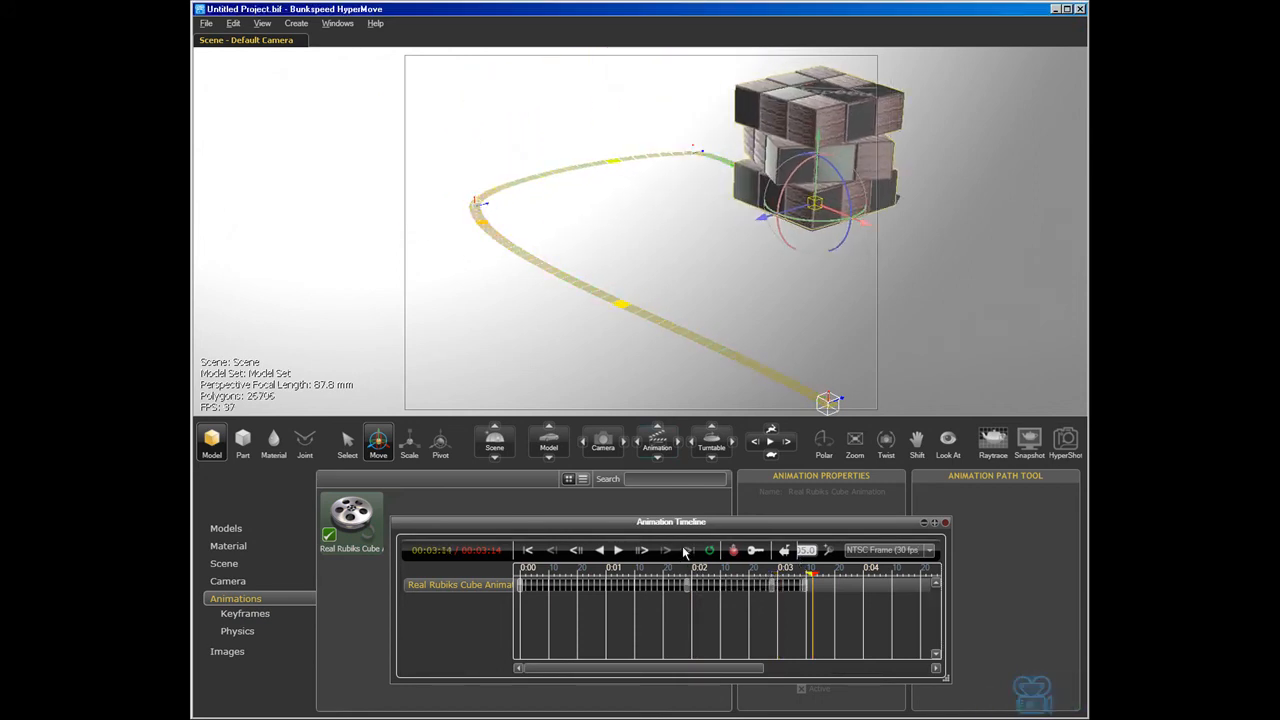
Step: Play the cube's keyframe animation, pause it at 00:00:29, and replace the Animation Timeline with the Images library
click(618, 550)
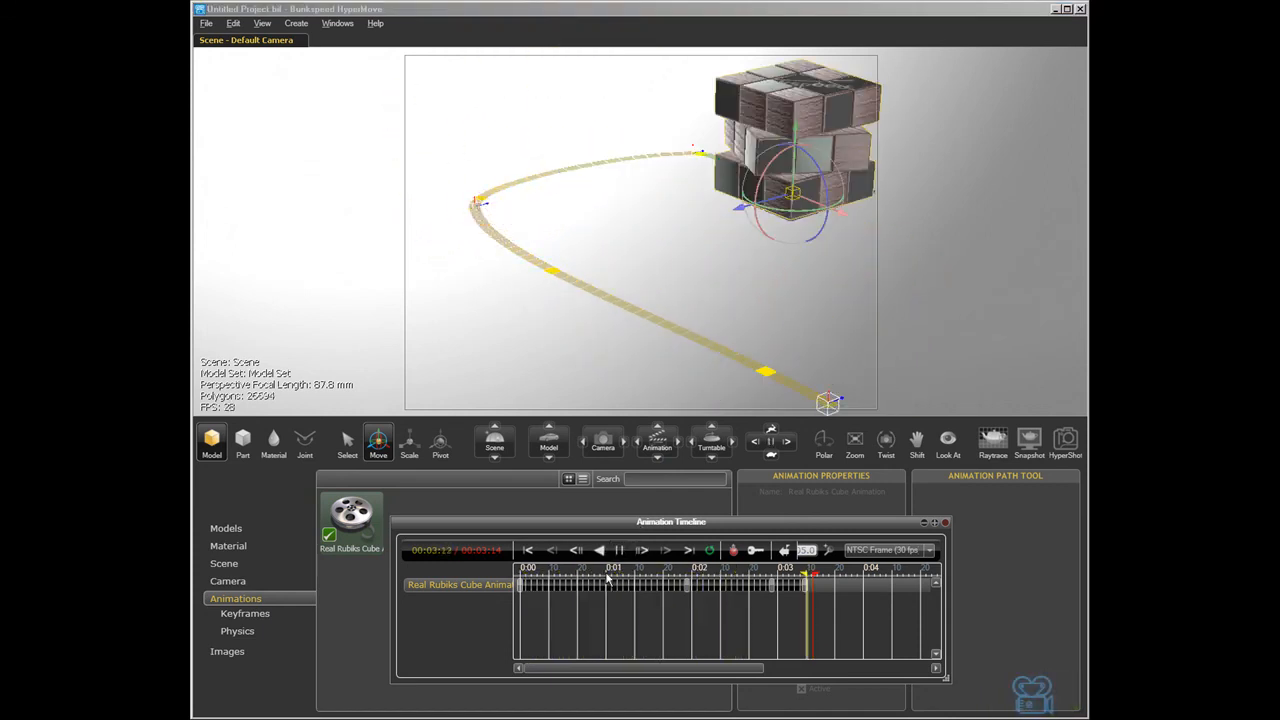
click(619, 550)
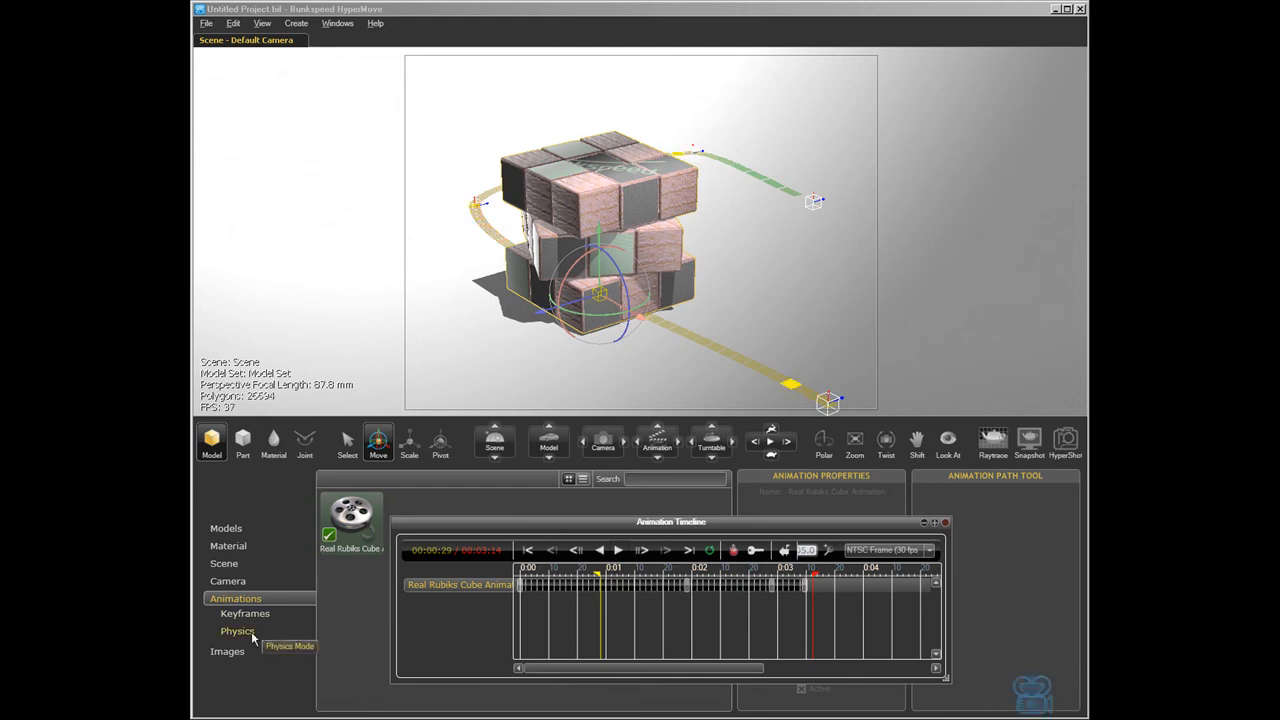
click(228, 652)
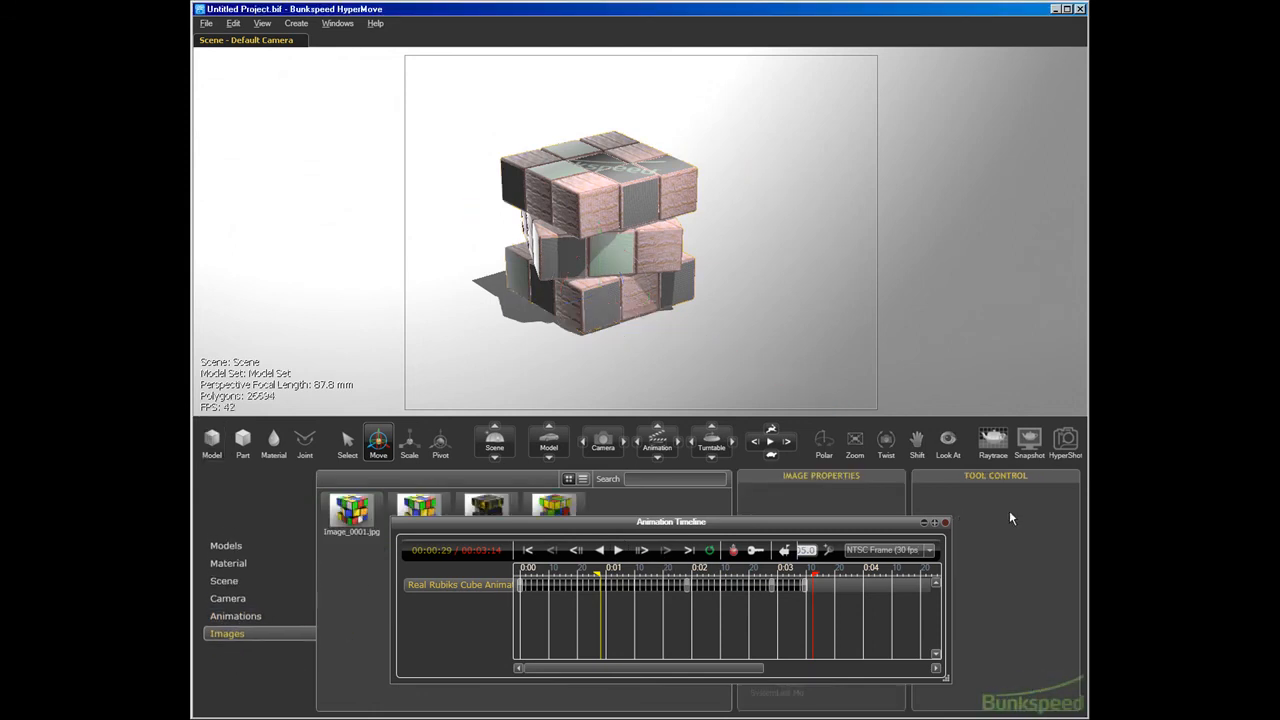
click(946, 521)
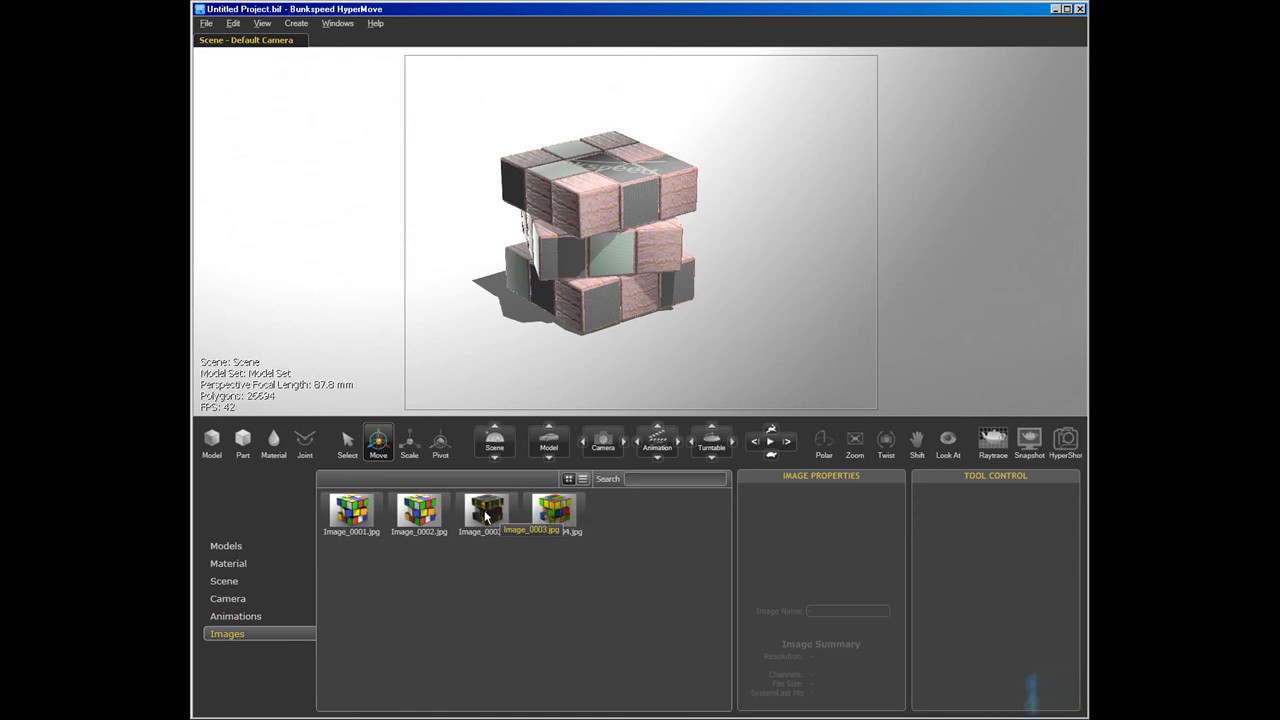
Step: Move the Default Camera closer so the Rubik's cube fills most of the frame and sits near its centre
click(995, 452)
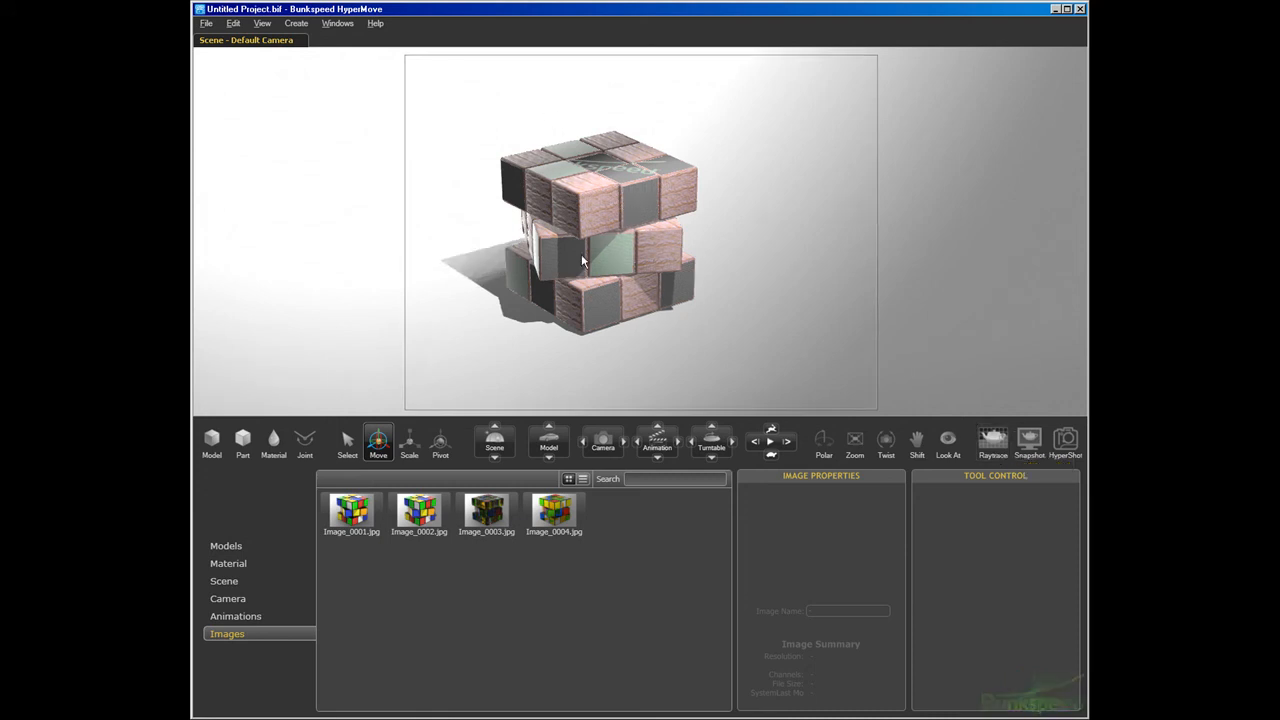
mouse_move(582, 255)
middle_down()
mouse_move(635, 248)
mouse_move(588, 273)
middle_up()
right_drag(588, 273, 613, 300)
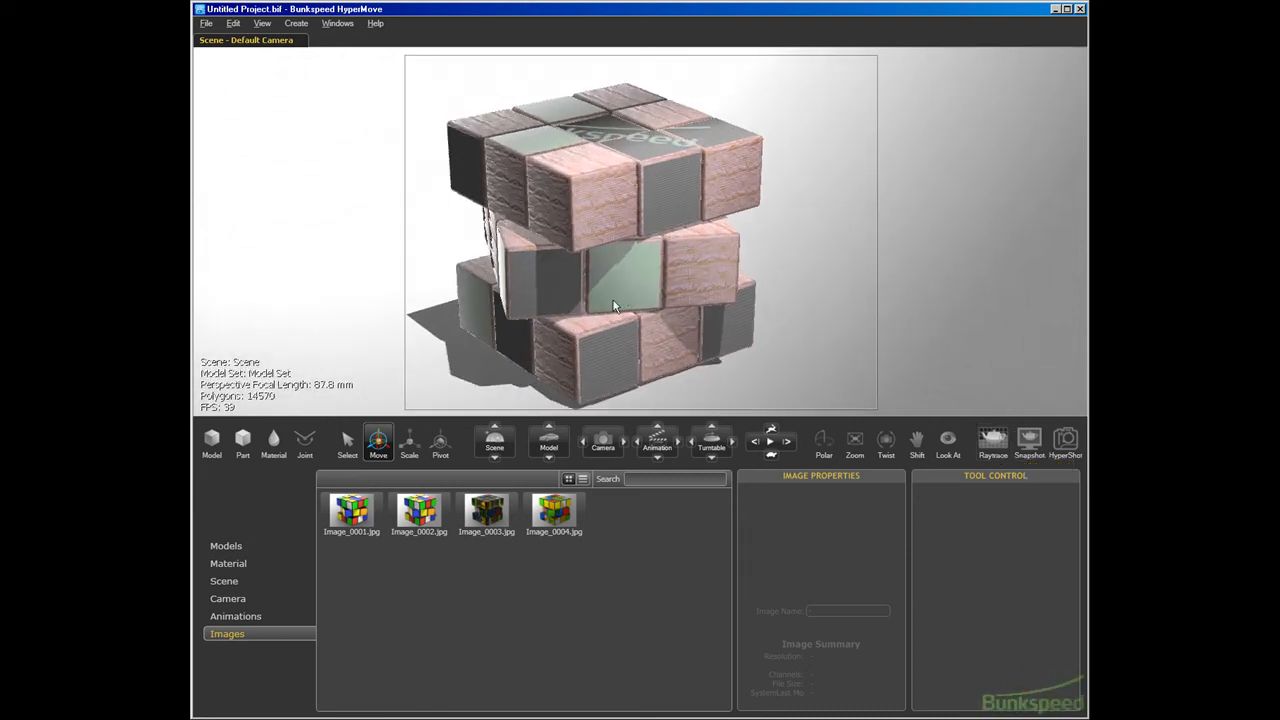
middle_drag(613, 300, 649, 302)
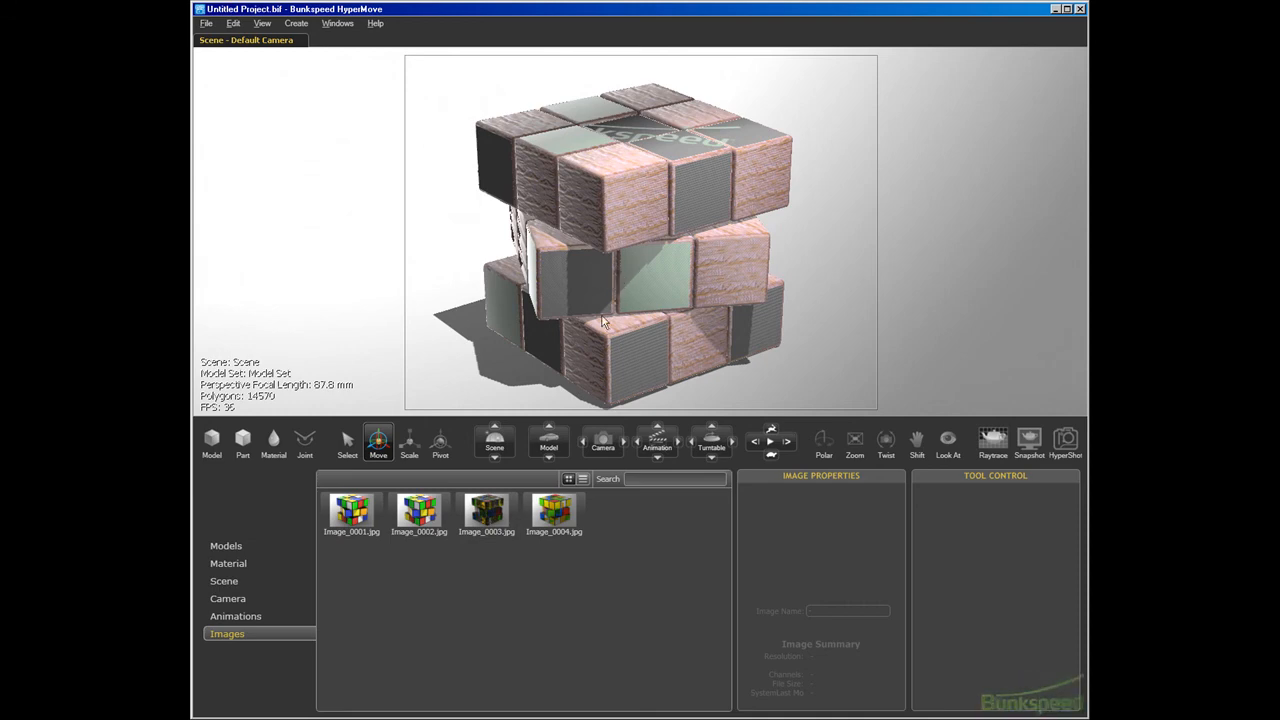
Step: View the rendered image Image_0003 at full size and close it to return to the scene
double_click(490, 510)
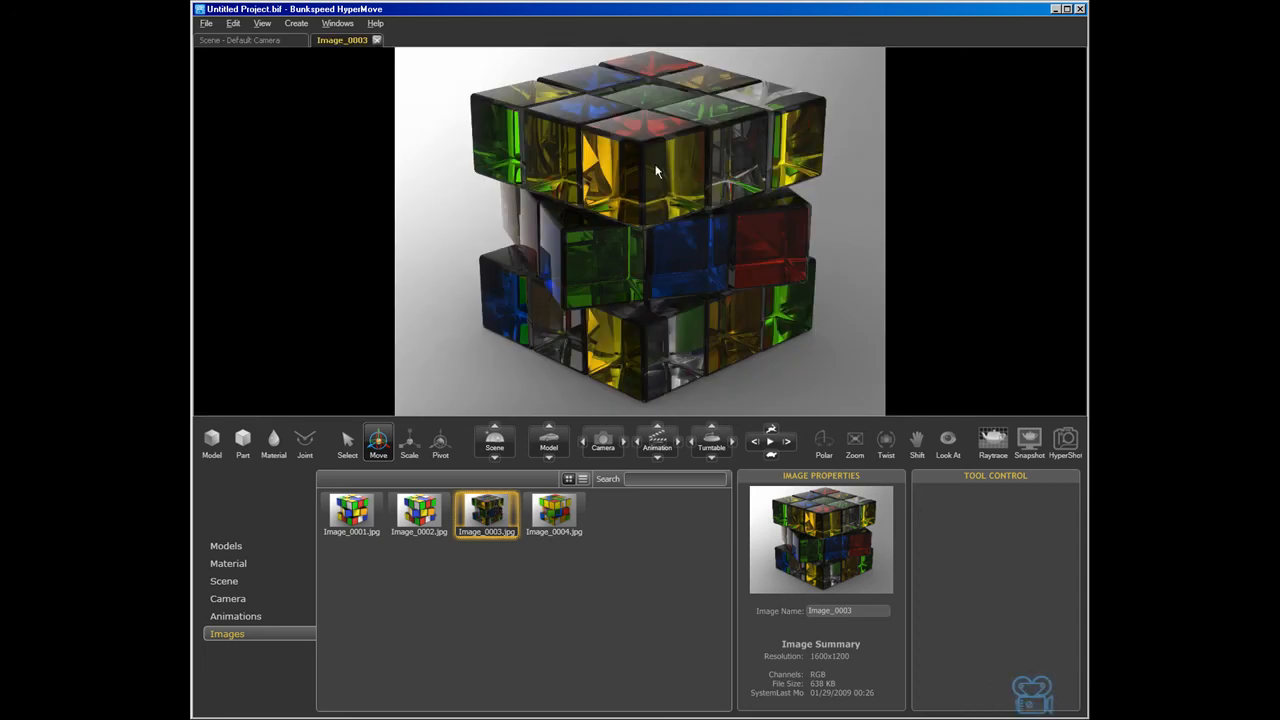
click(376, 40)
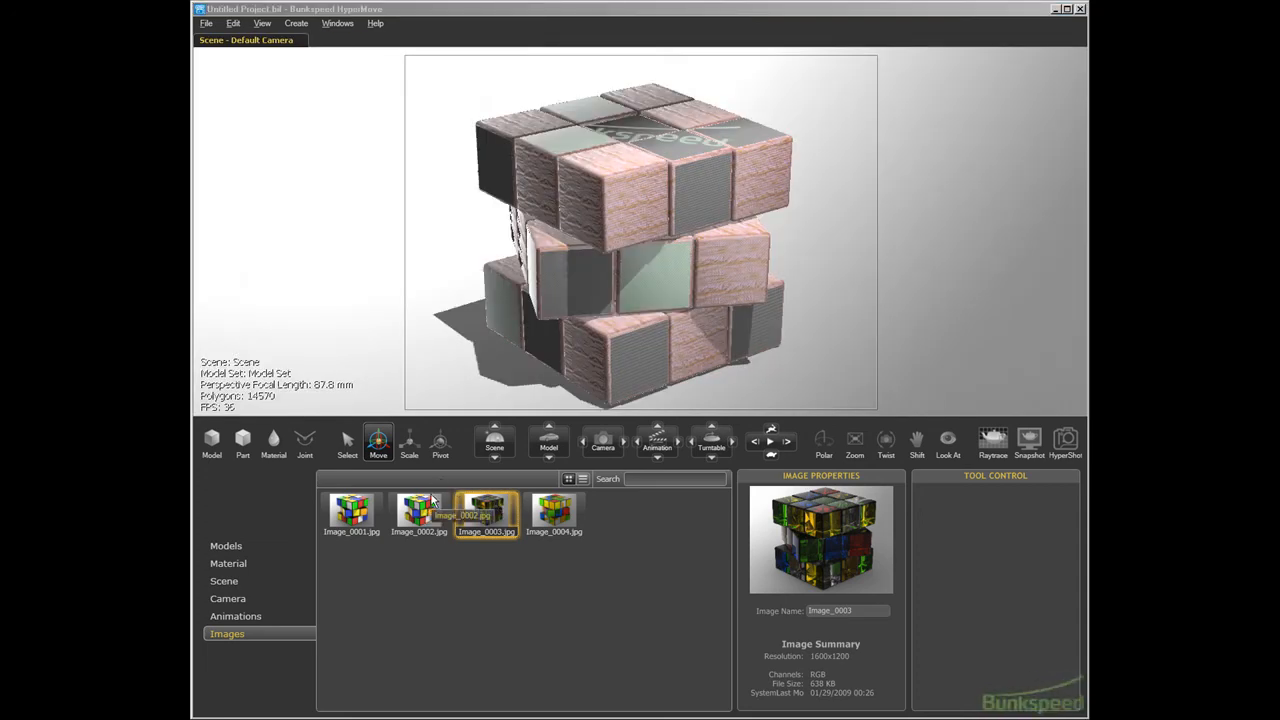
click(1034, 452)
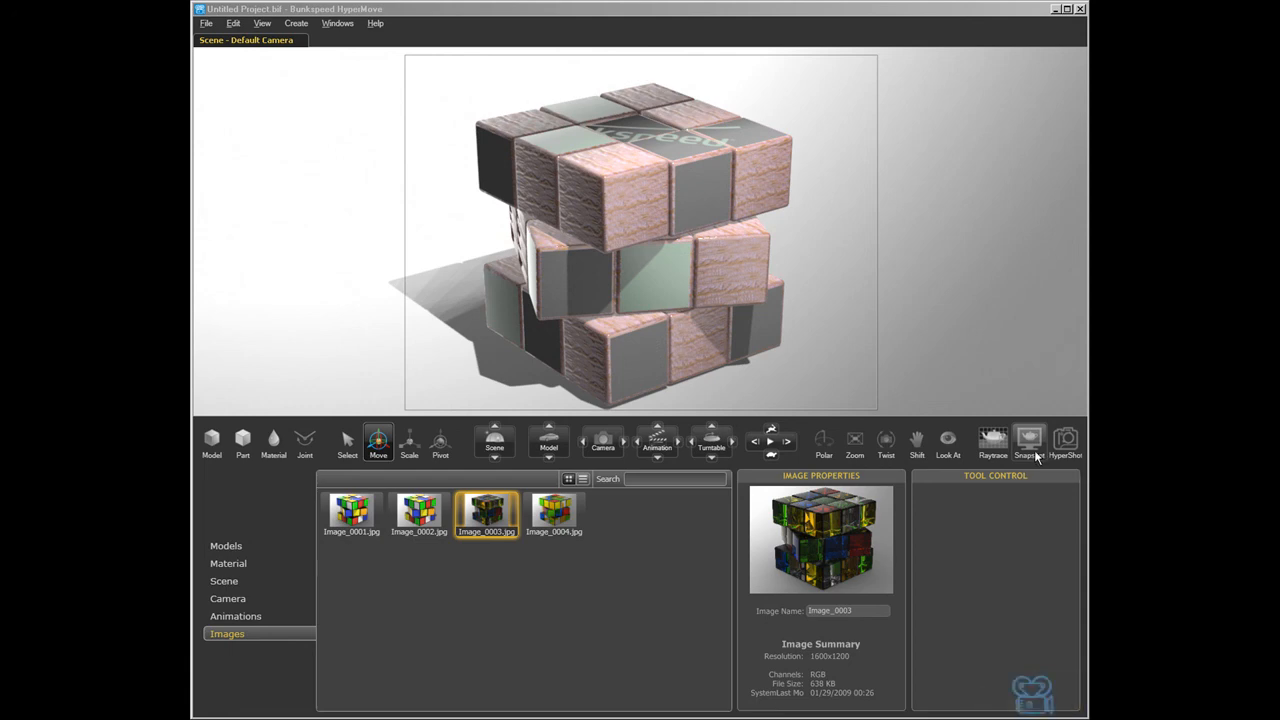
Step: Compare the rendered images Image_0001 and Image_0002 by switching between them, then close both and return to the Models library
double_click(351, 512)
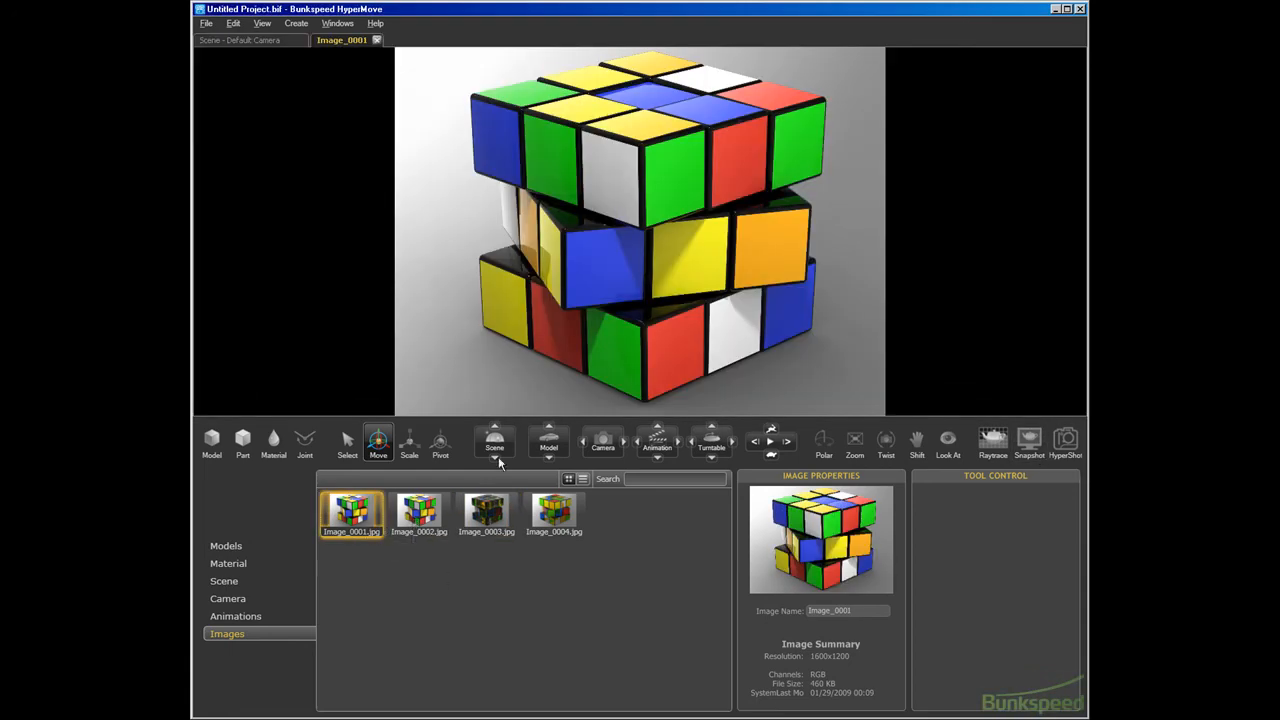
click(377, 40)
double_click(417, 514)
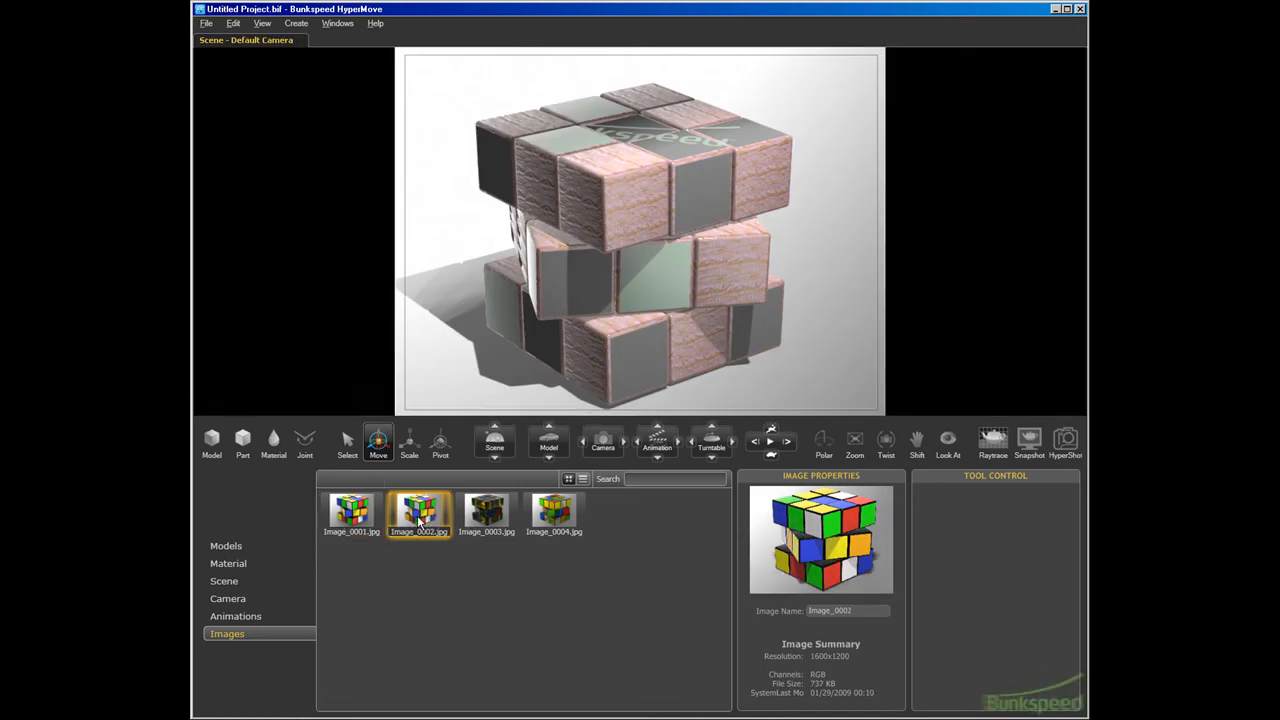
double_click(352, 514)
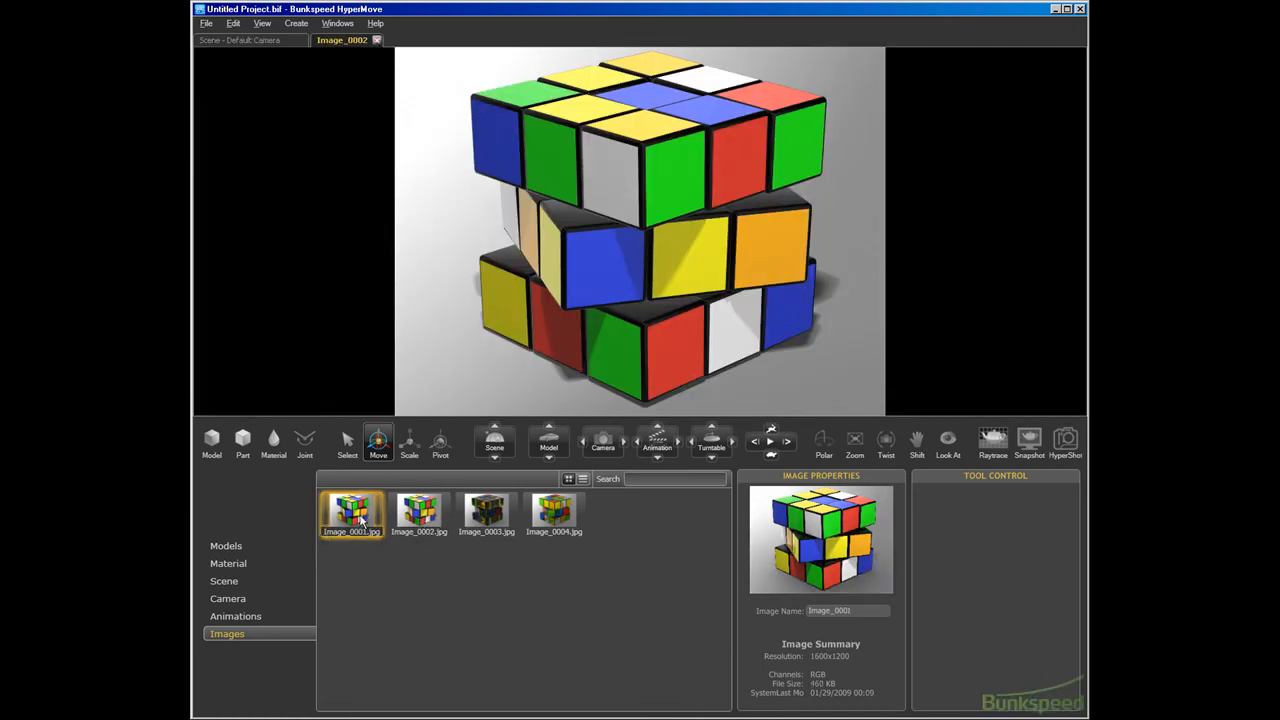
click(345, 40)
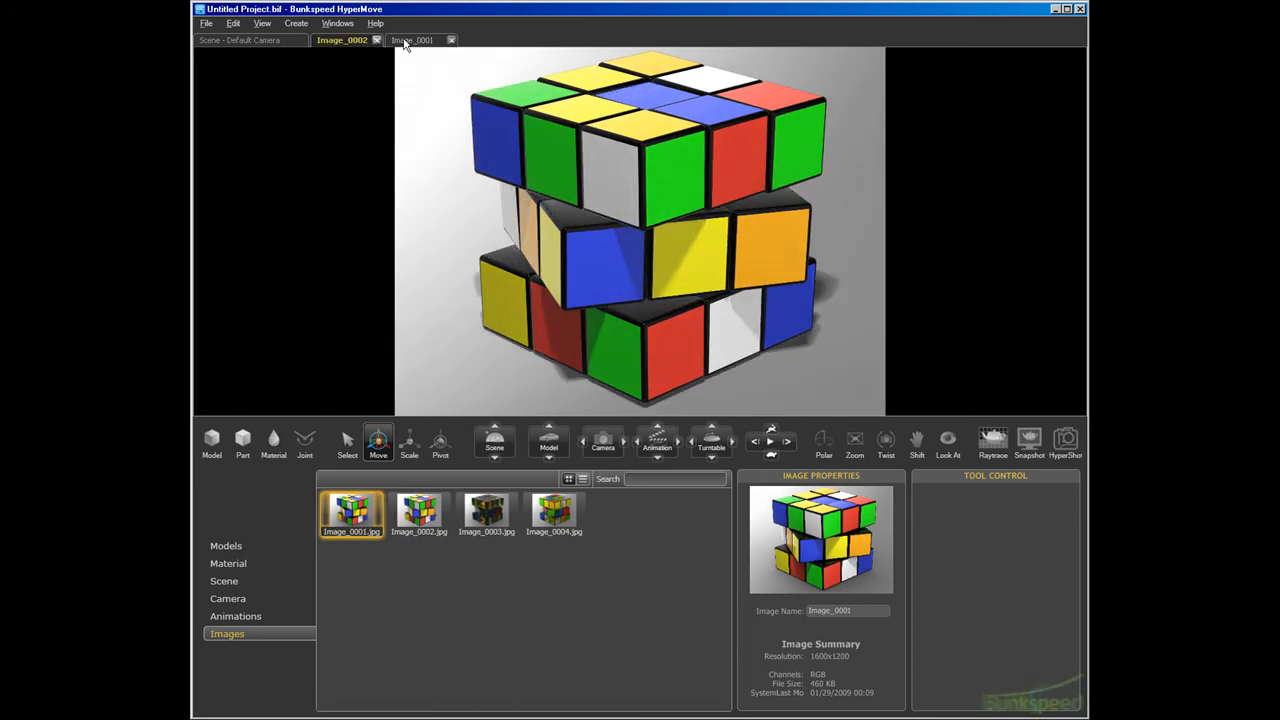
click(410, 41)
click(340, 42)
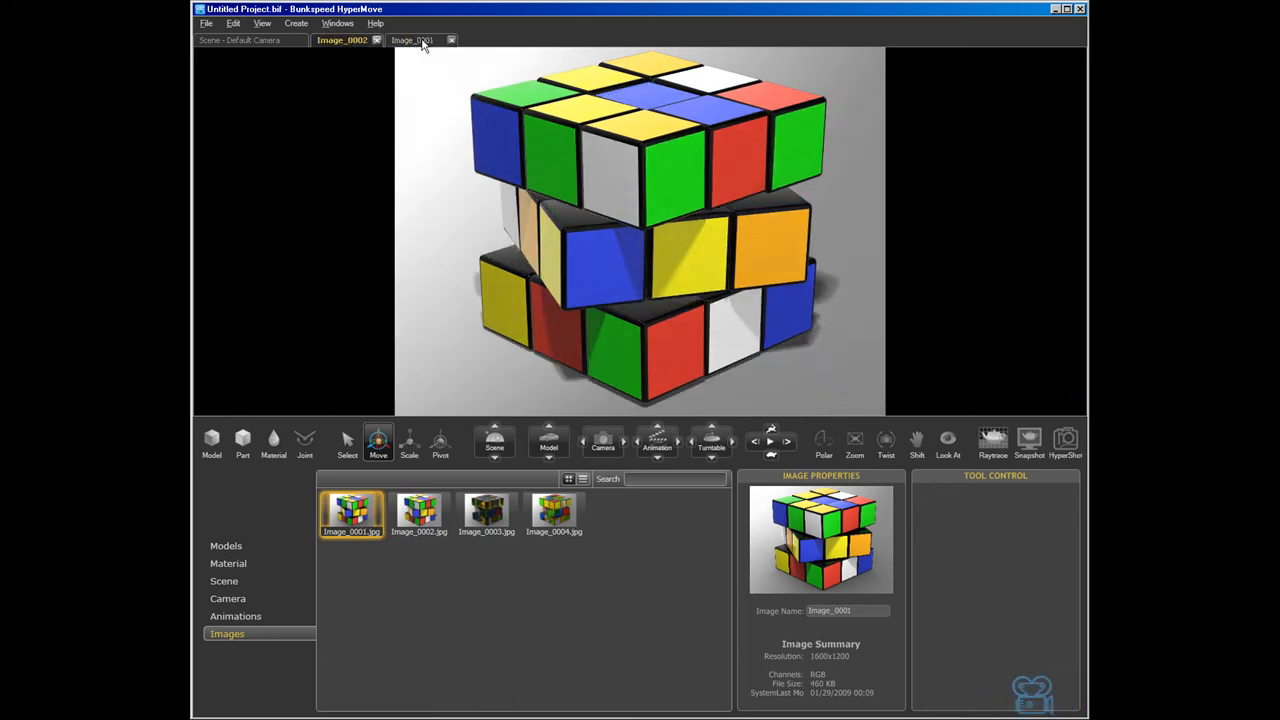
click(421, 42)
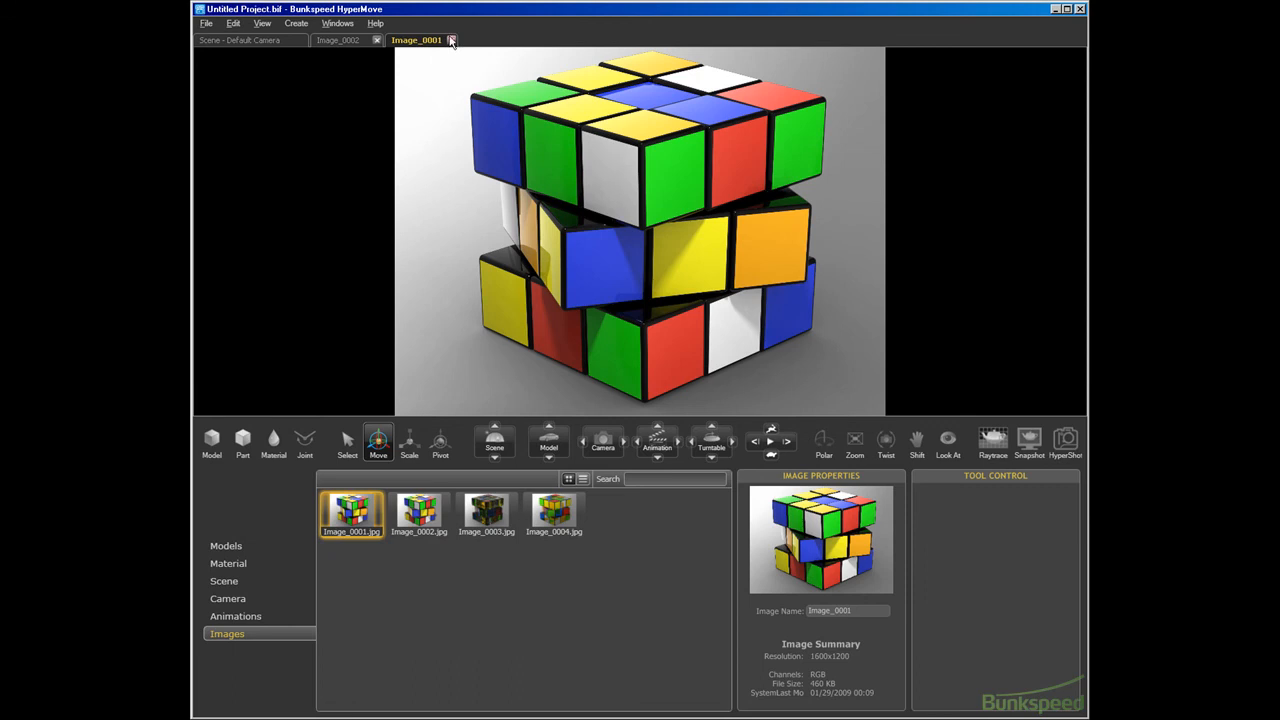
click(451, 40)
click(376, 41)
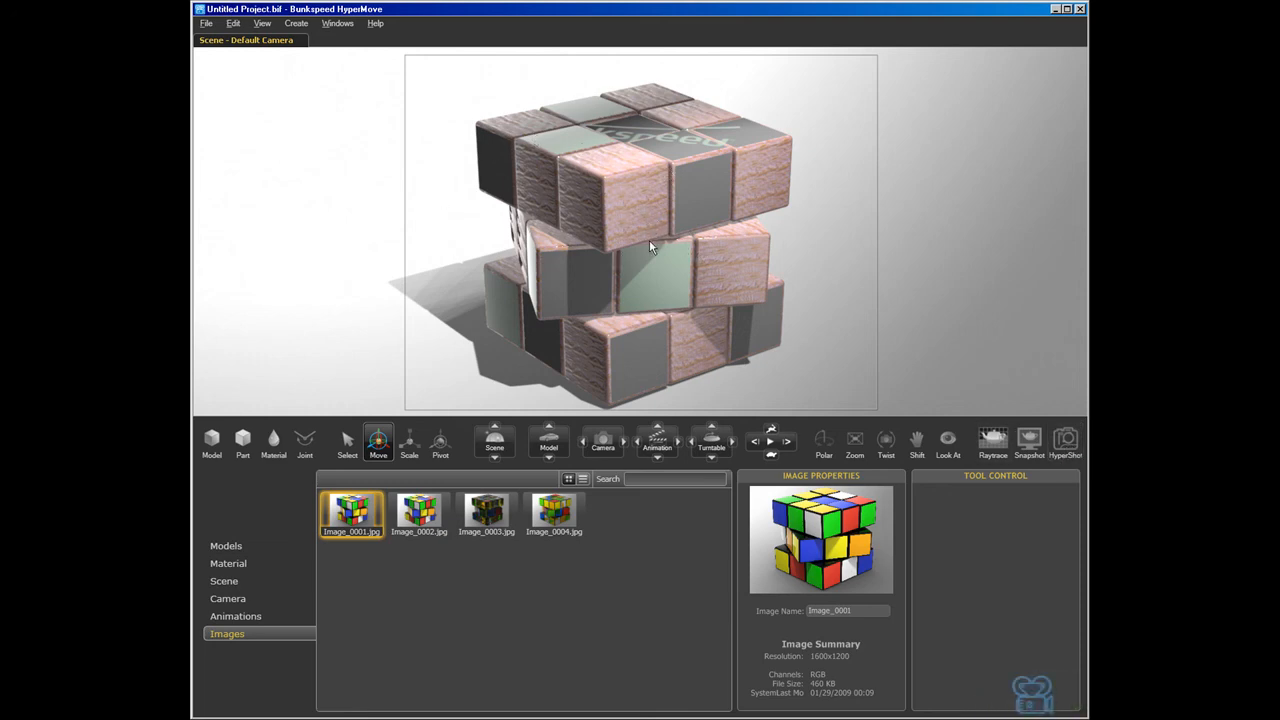
click(240, 545)
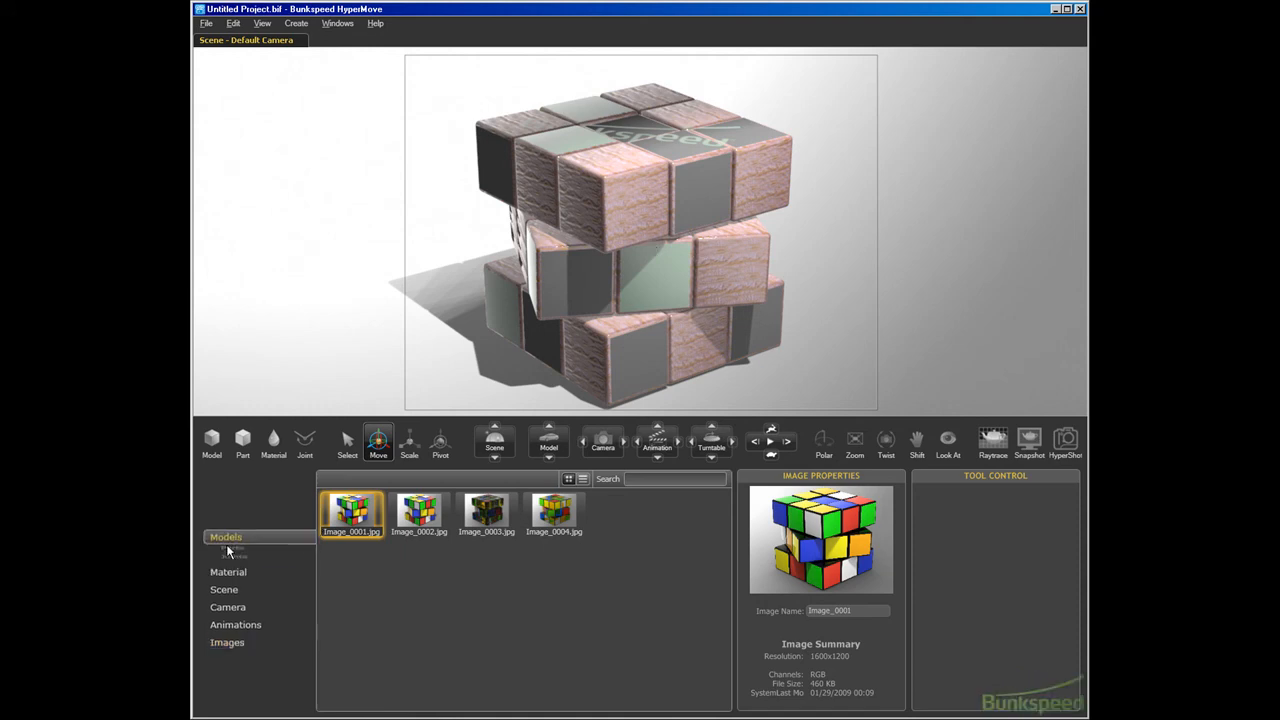